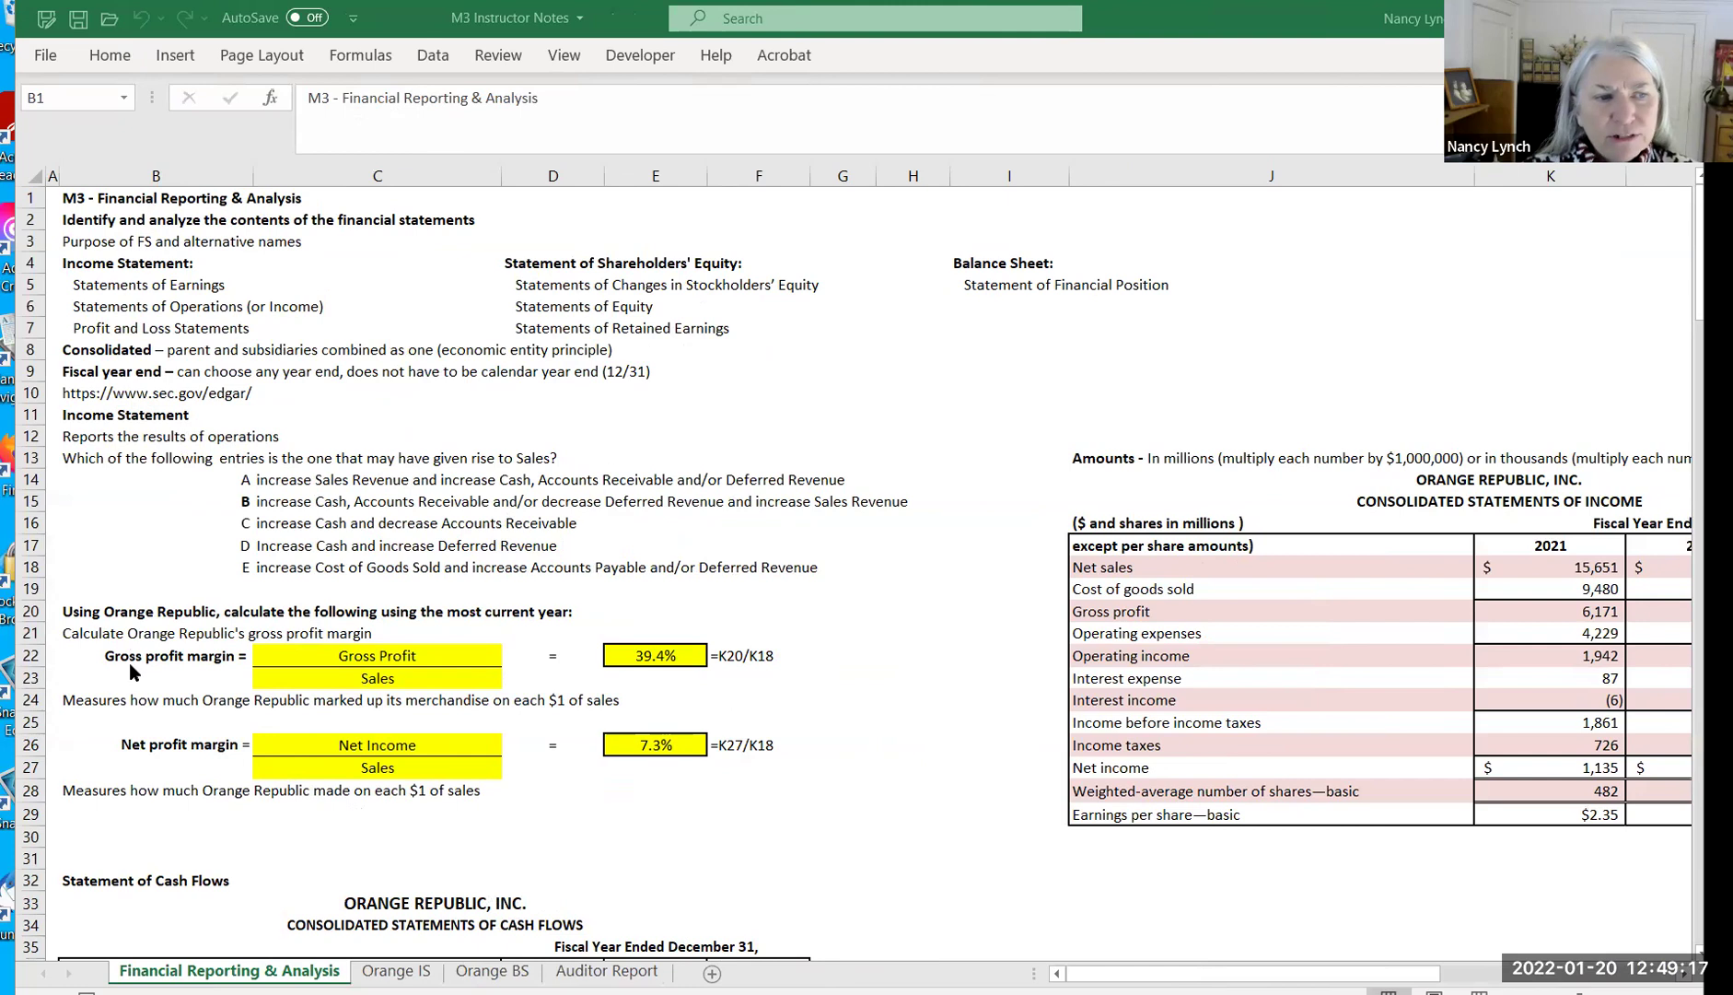
Move from the Orange BS sheet to Orange IS and select the Trend Analysis heading in F3
scroll(134, 672, "down", 4)
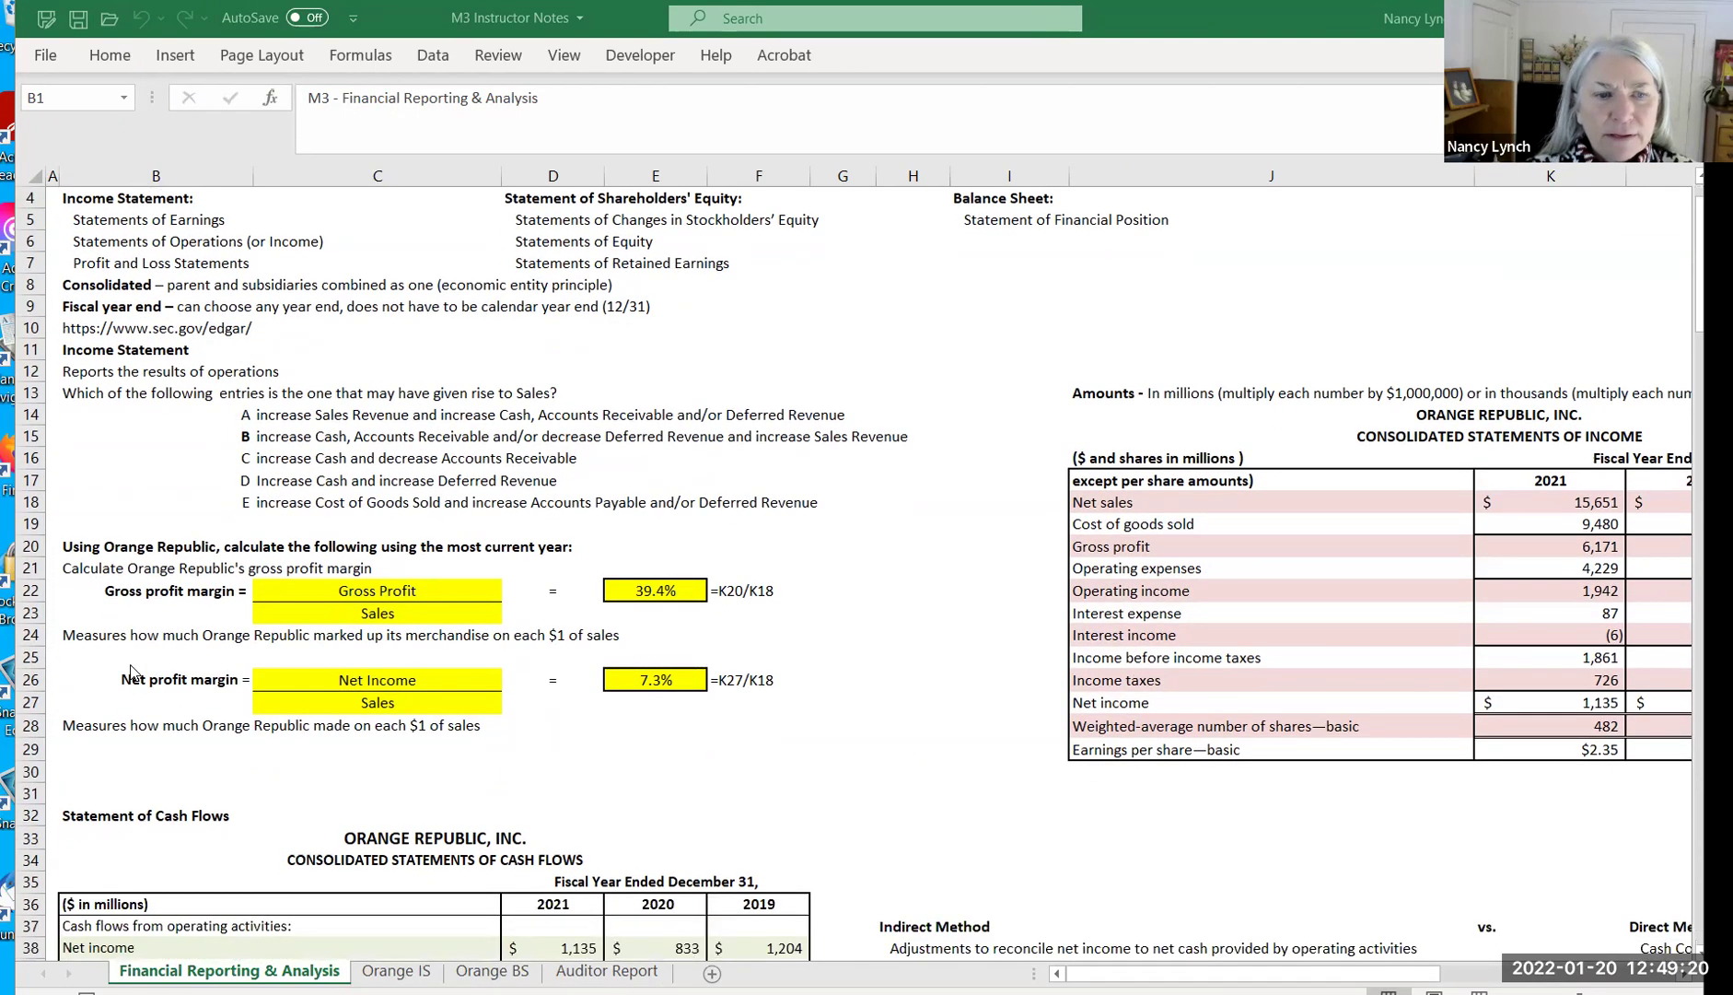
scroll(134, 673, "down", 5)
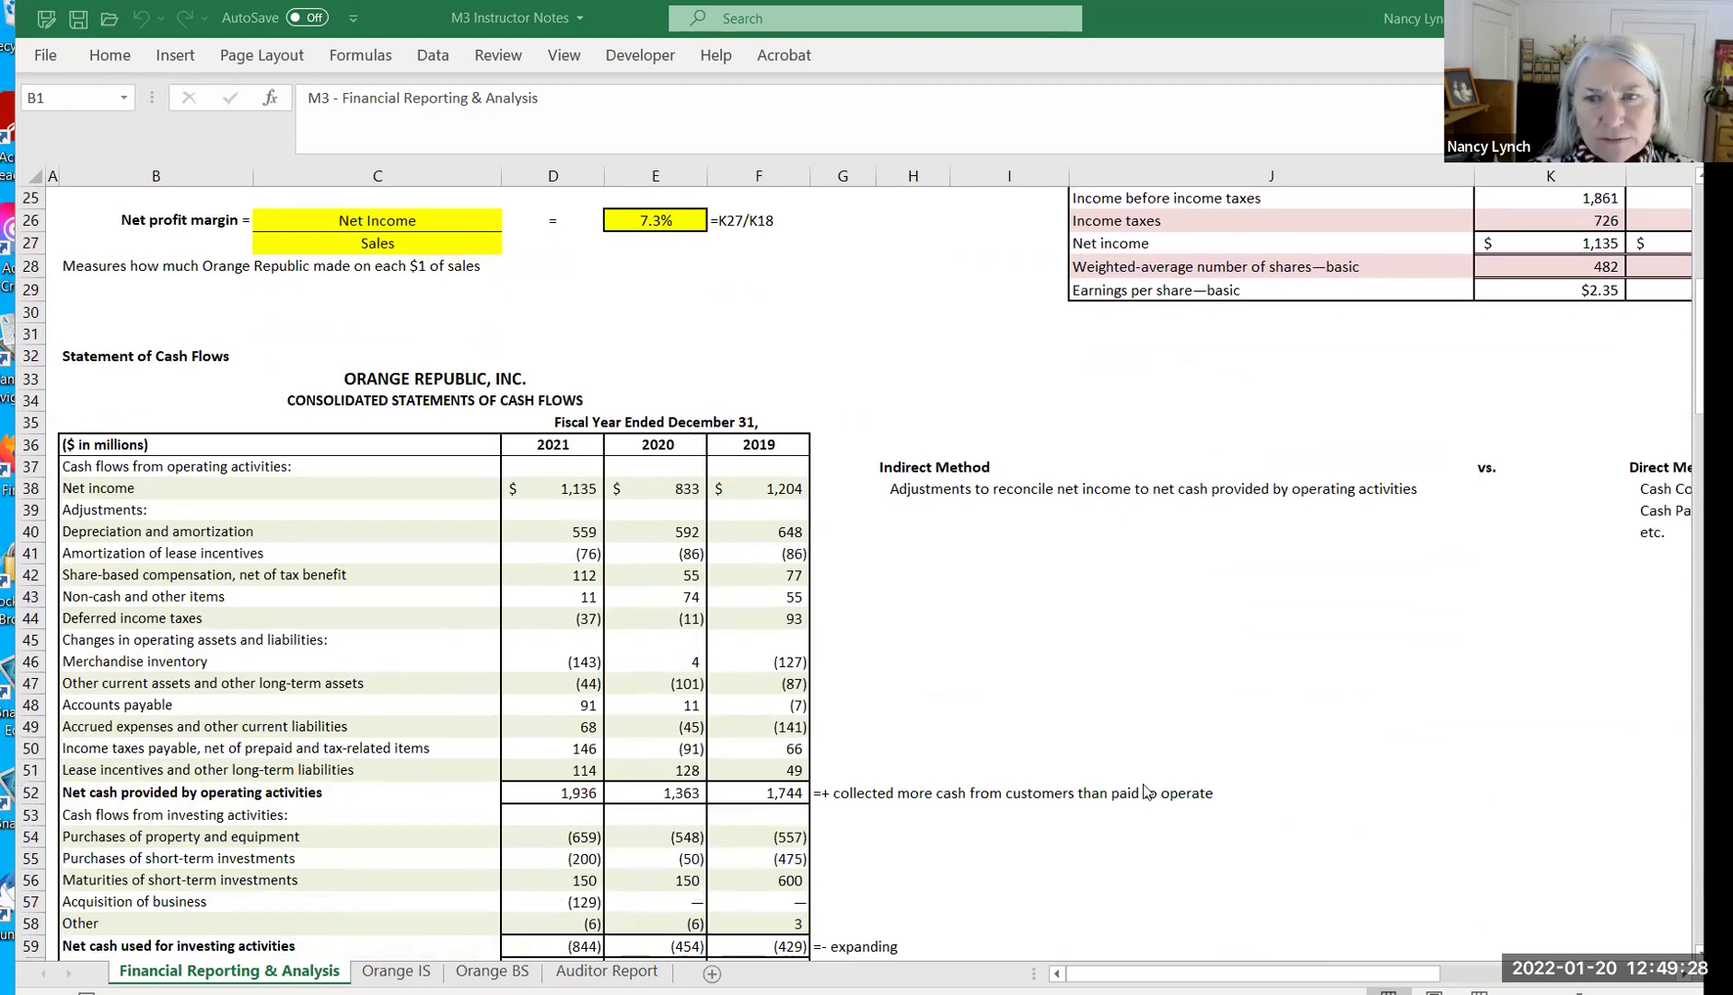
scroll(1147, 792, "up", 8)
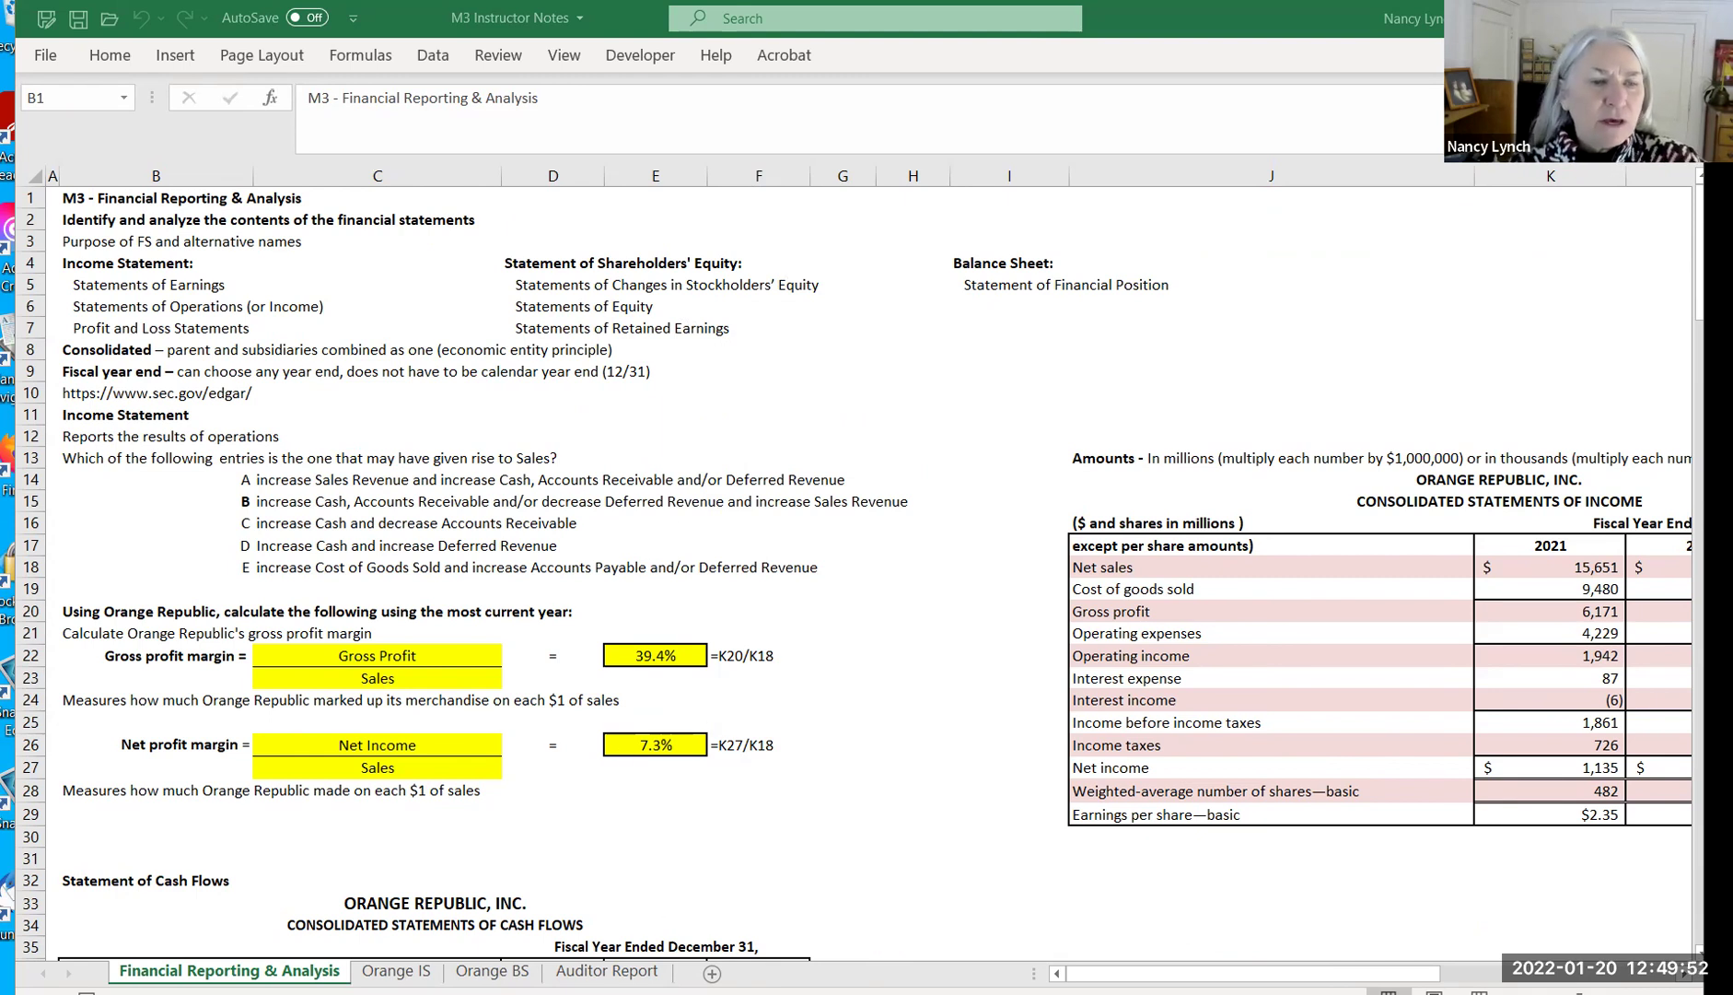
left_click(491, 970)
left_click(491, 969)
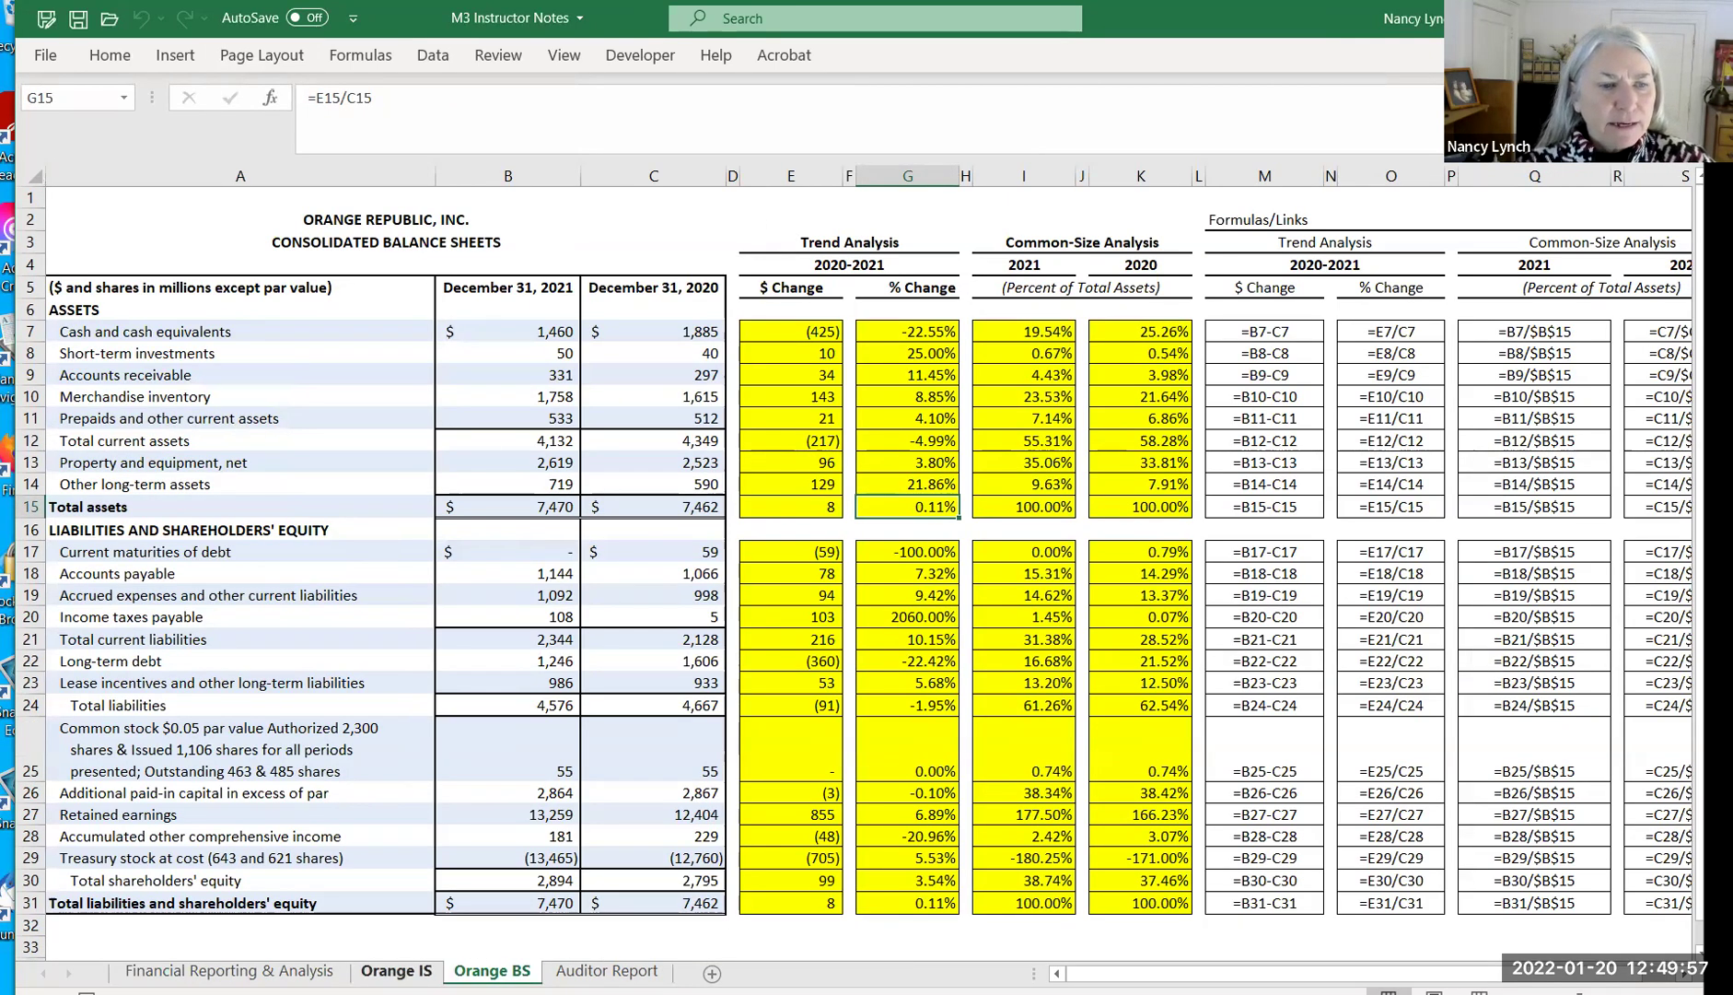
left_click(396, 970)
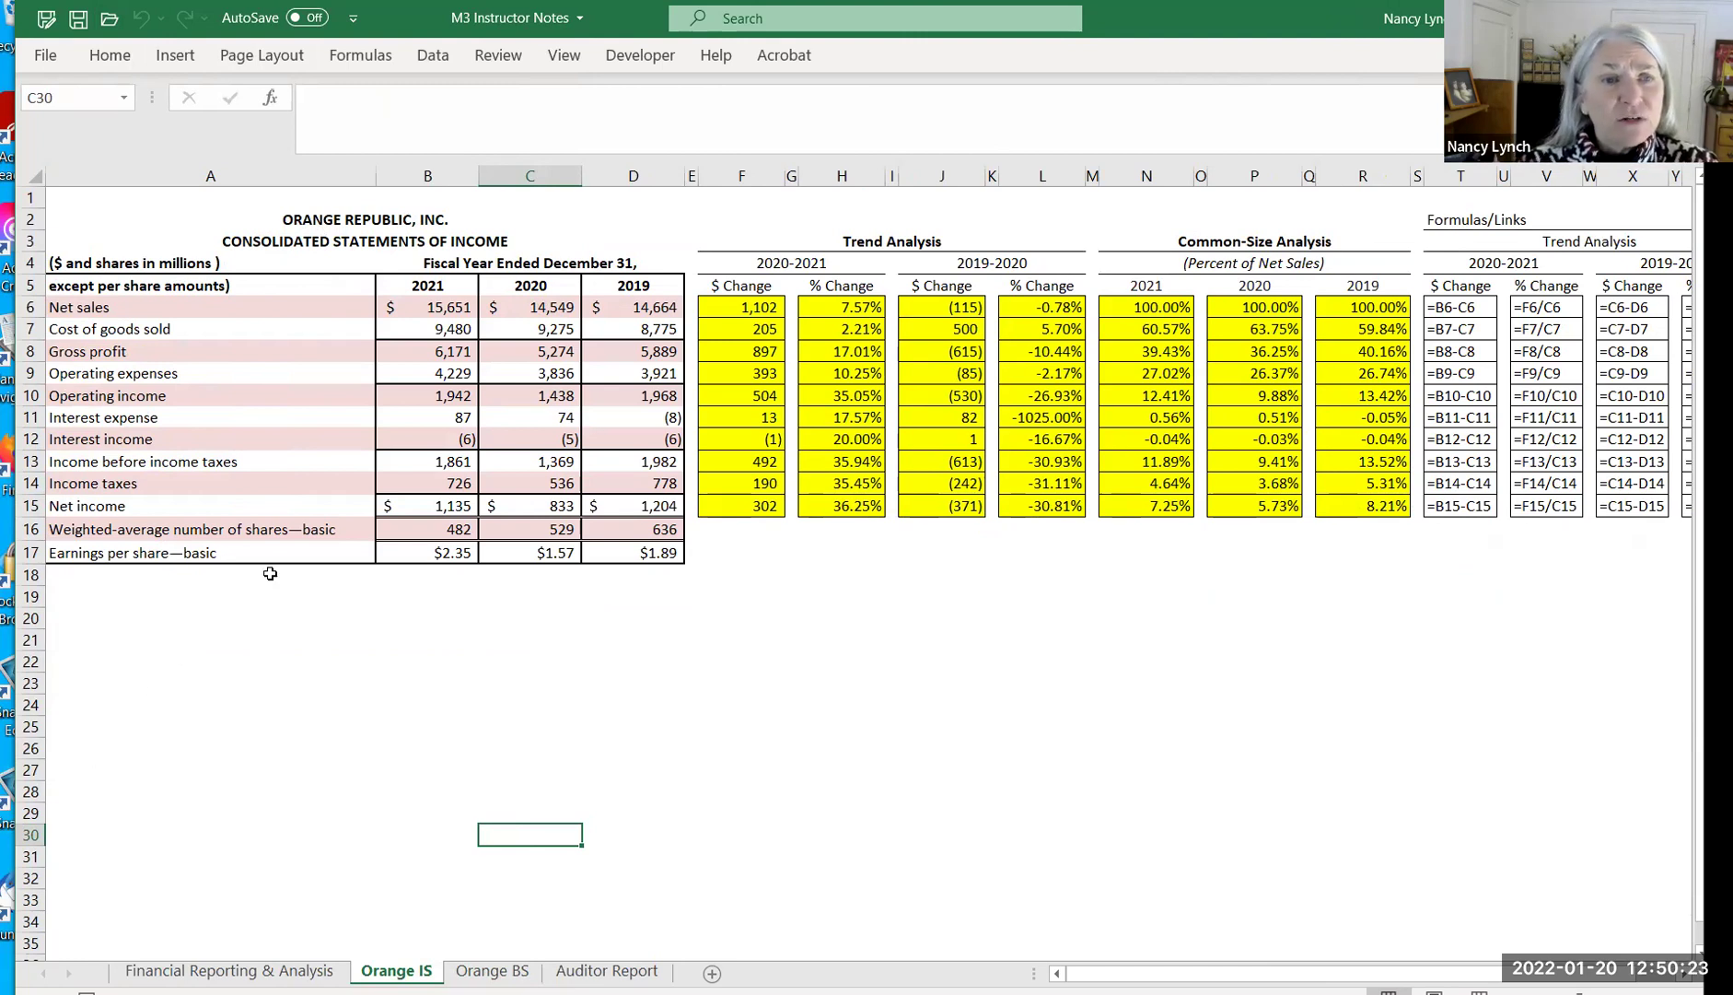
left_click(842, 243)
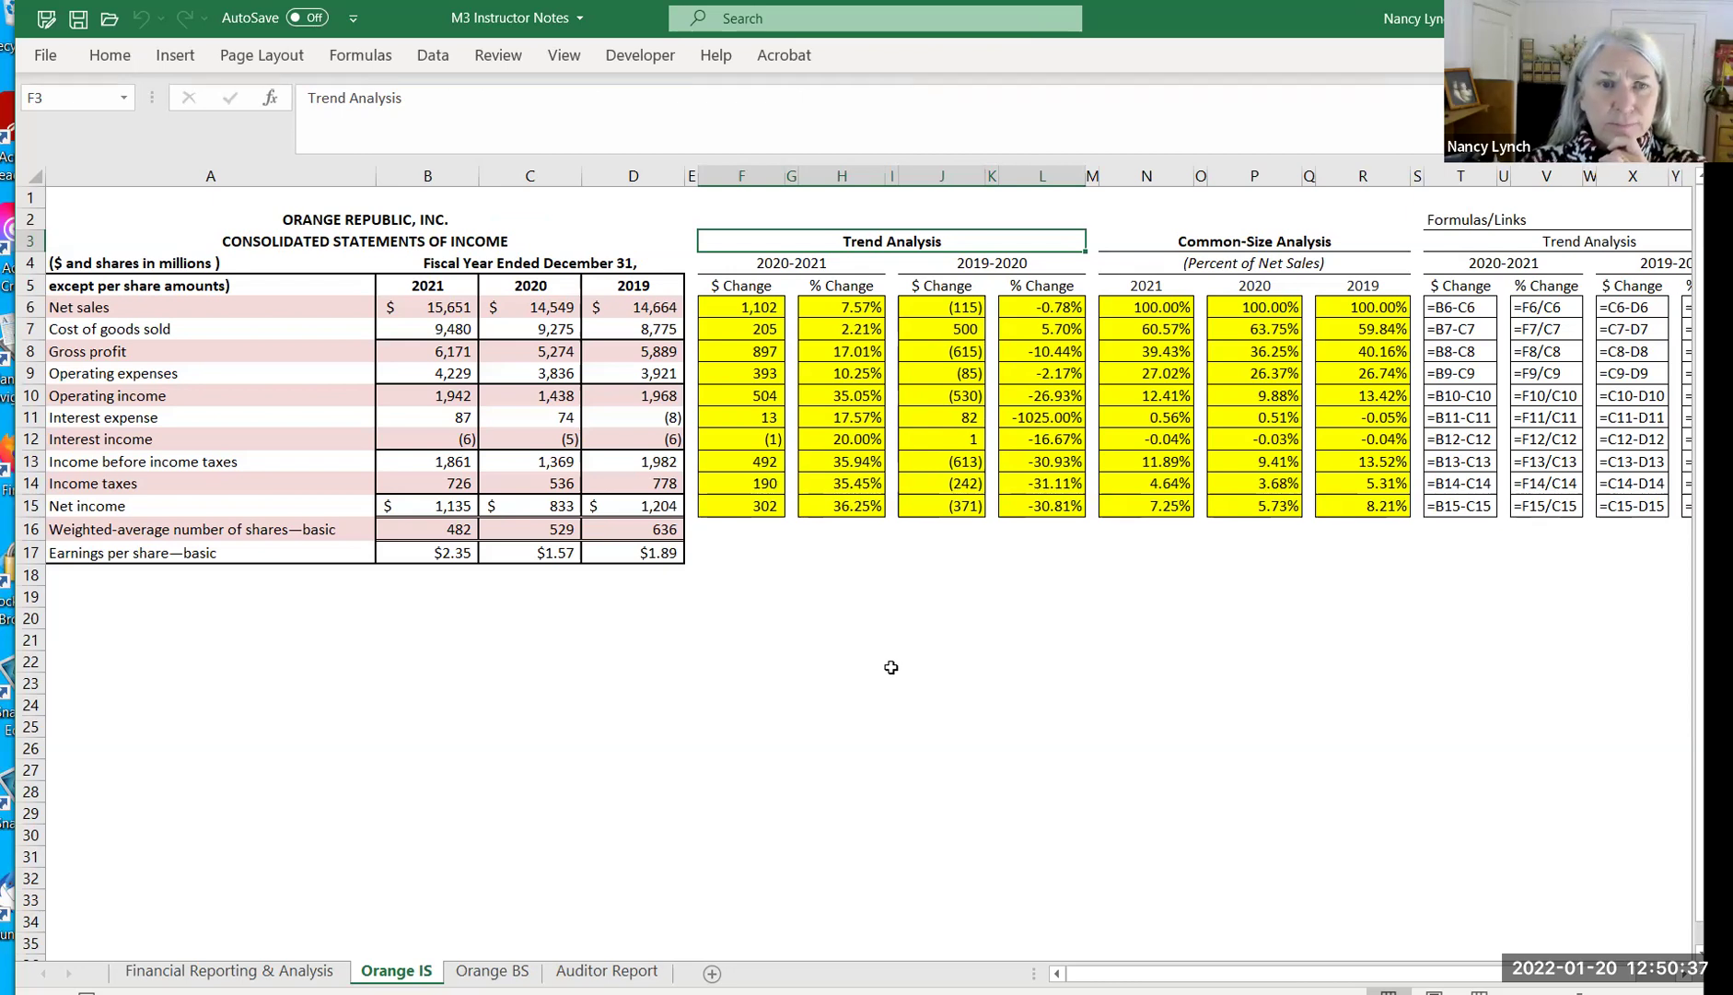
Clear the existing net sales change formulas in F6 and H6
left_click(734, 307)
key("Delete")
left_click(846, 304)
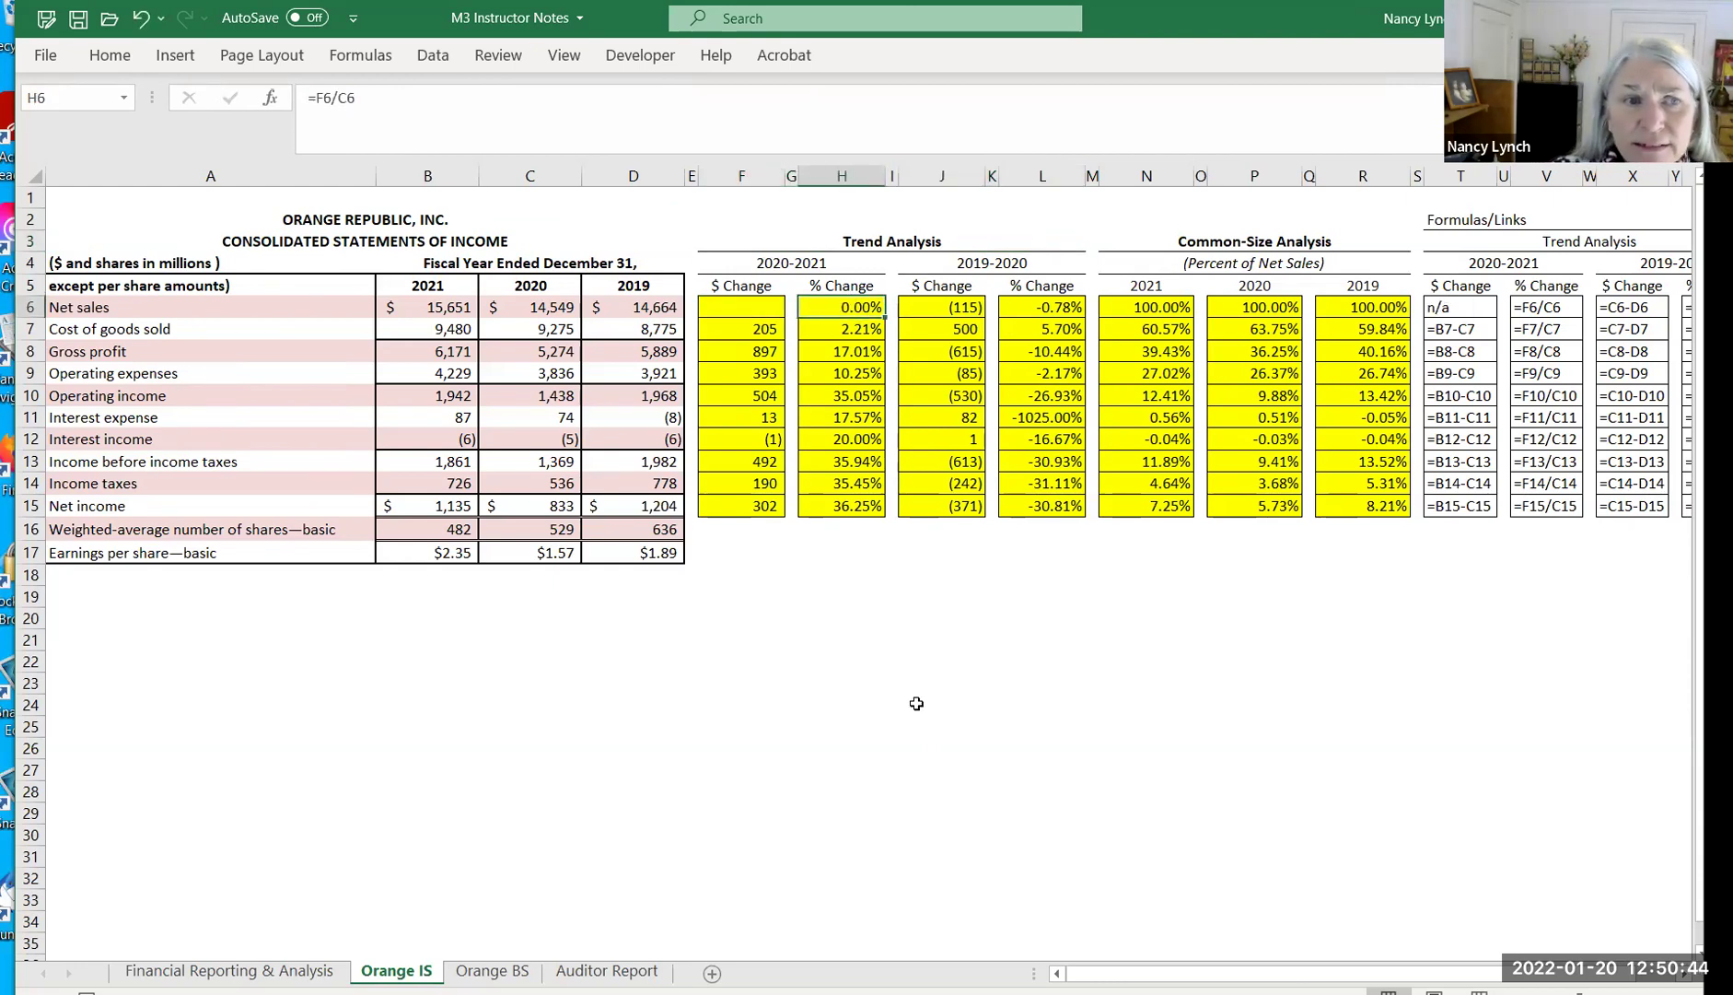
key("Delete")
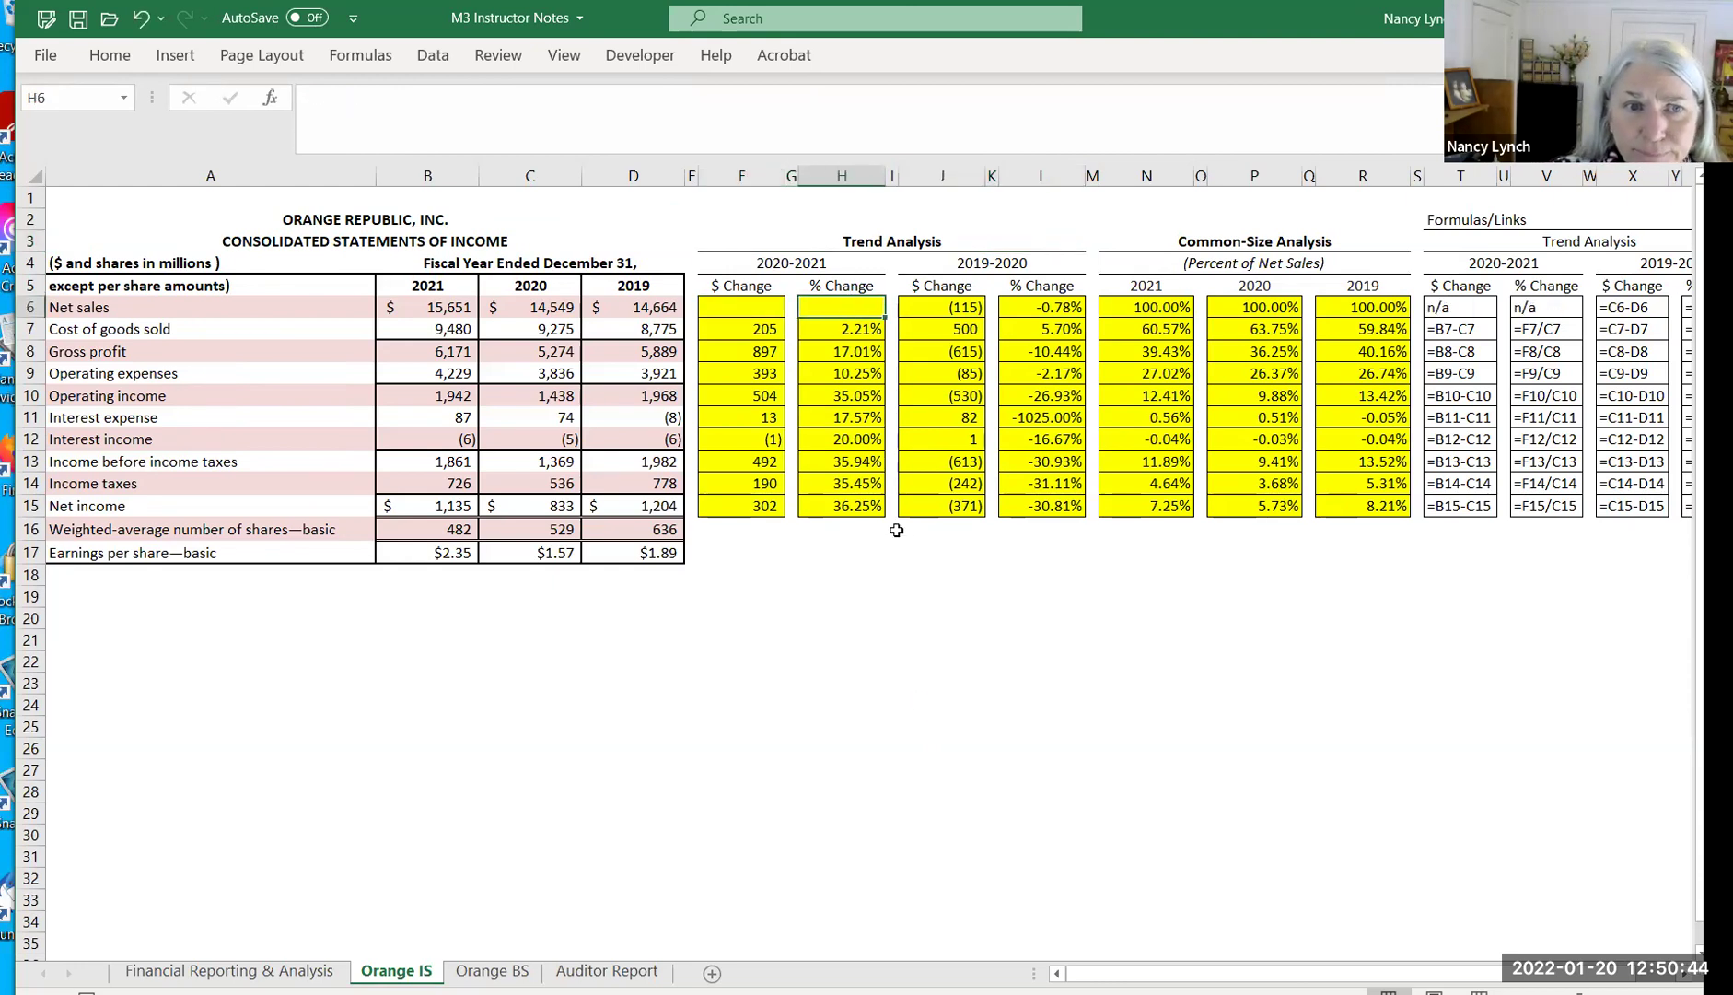
Rebuild F6 as =B6-C6 for the 2020–2021 net sales dollar change of 1,102
left_click(745, 306)
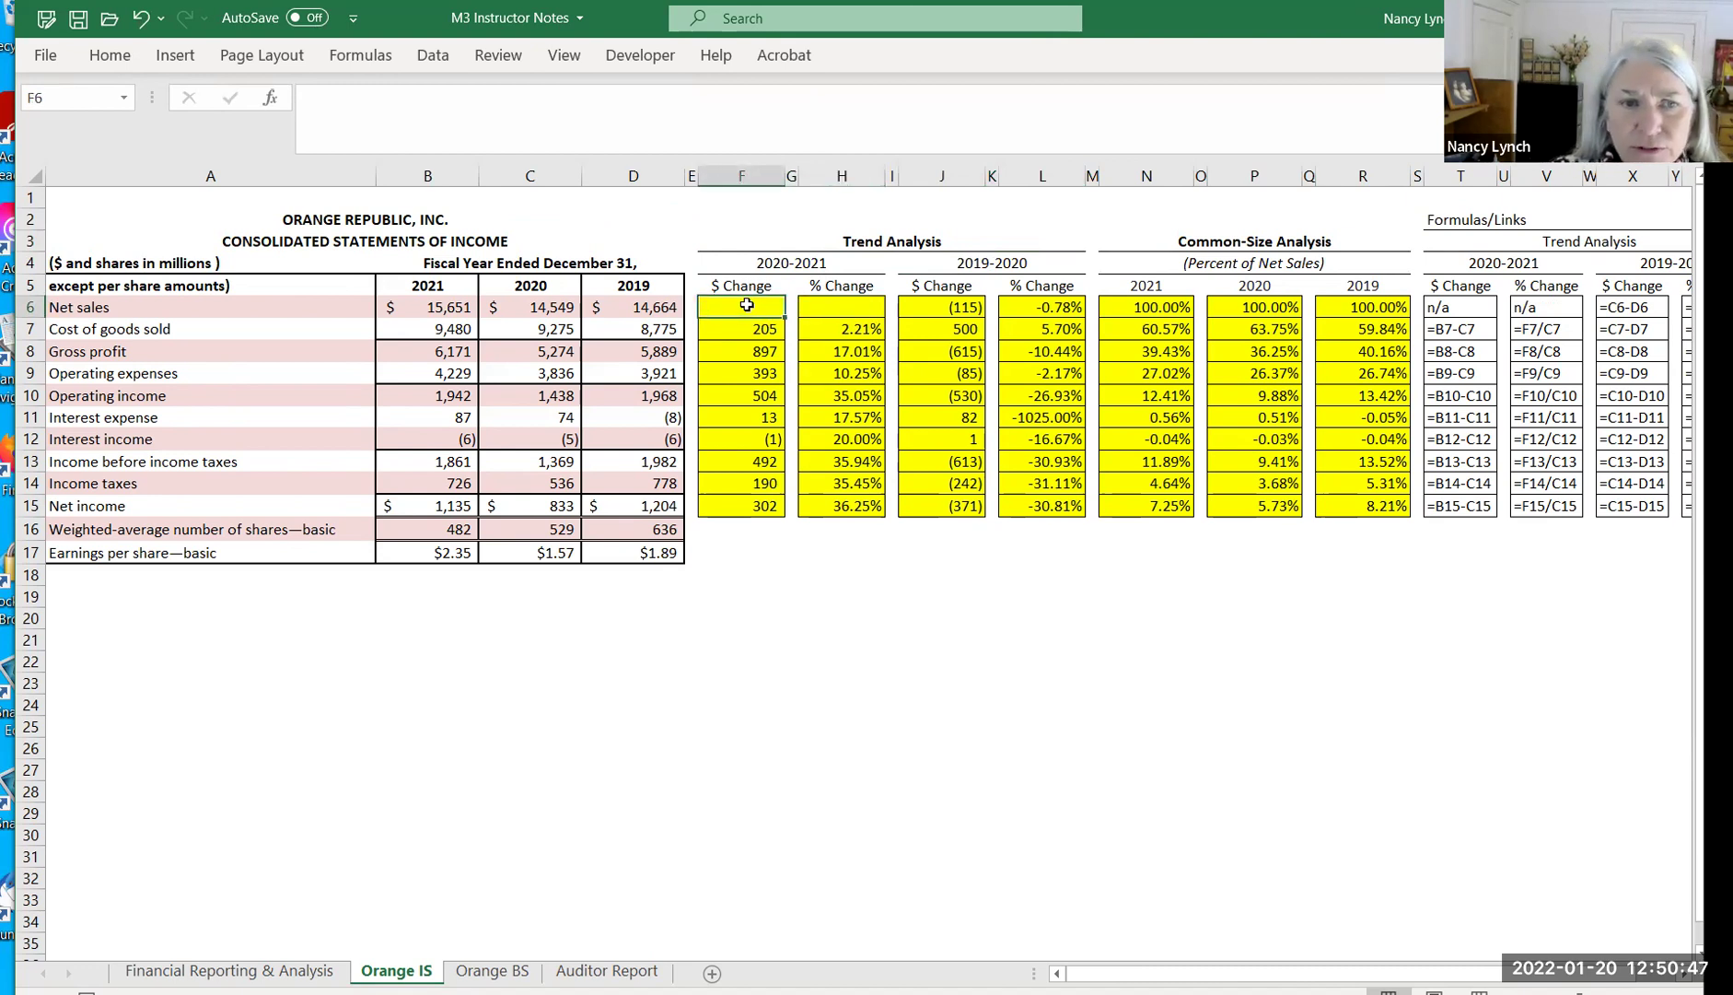
type("=")
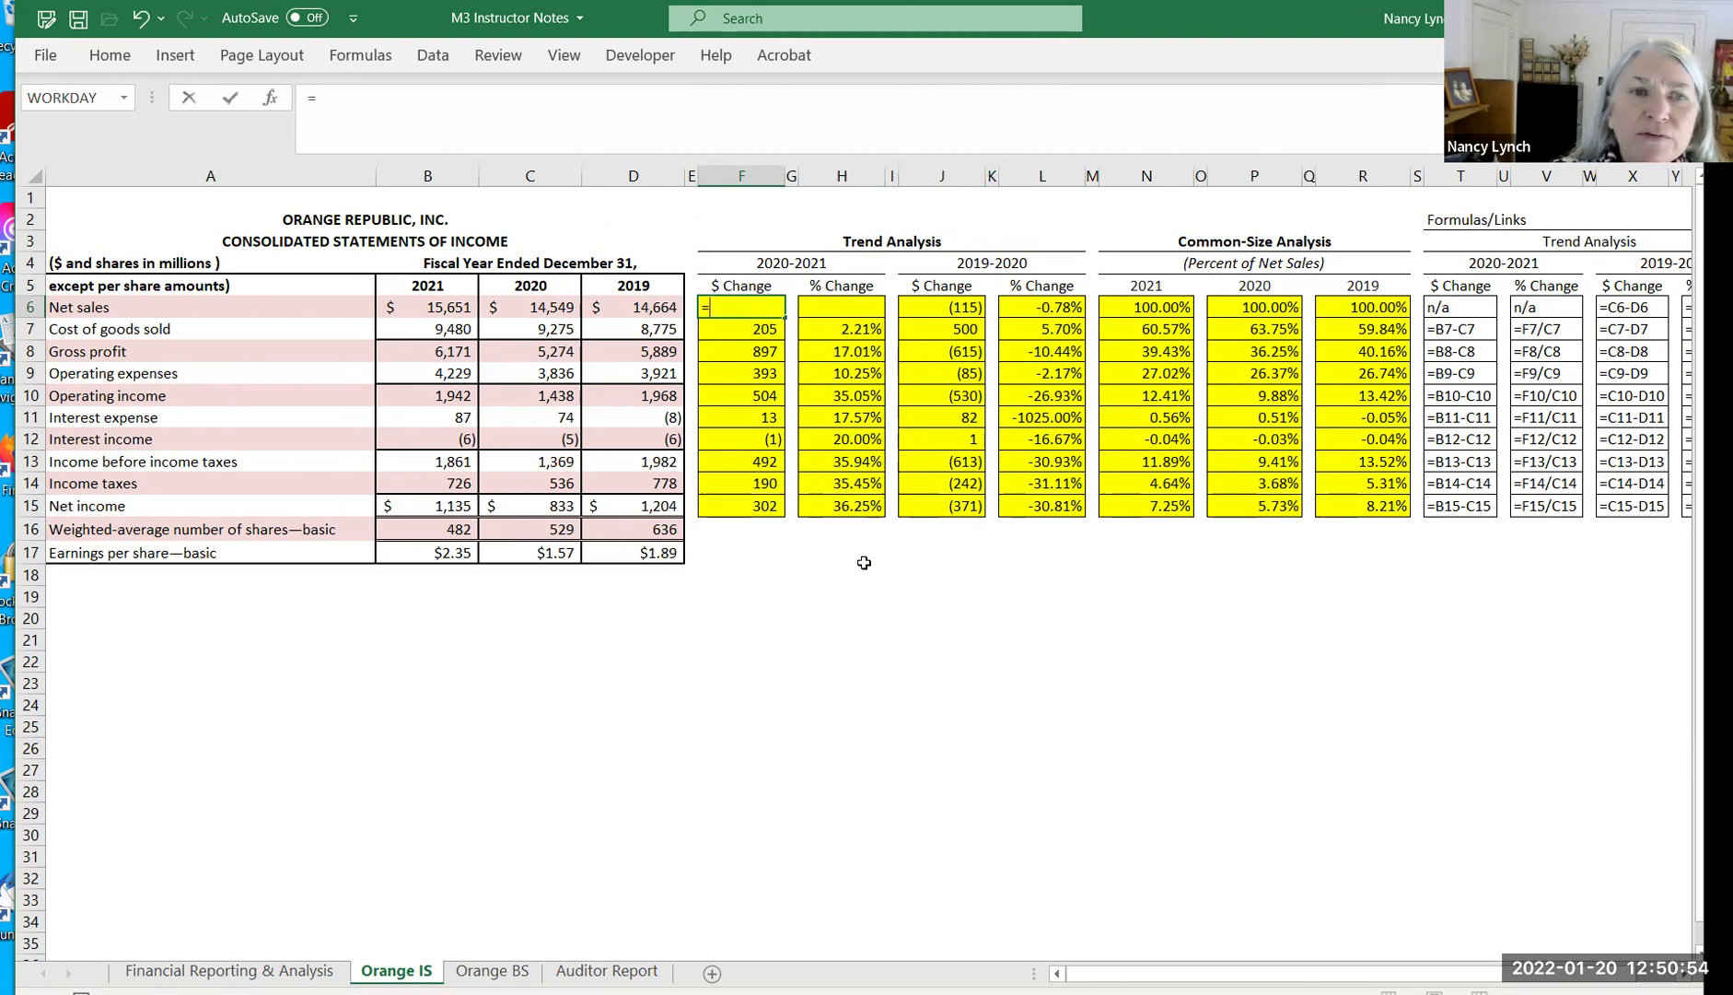
left_click(419, 307)
type("-")
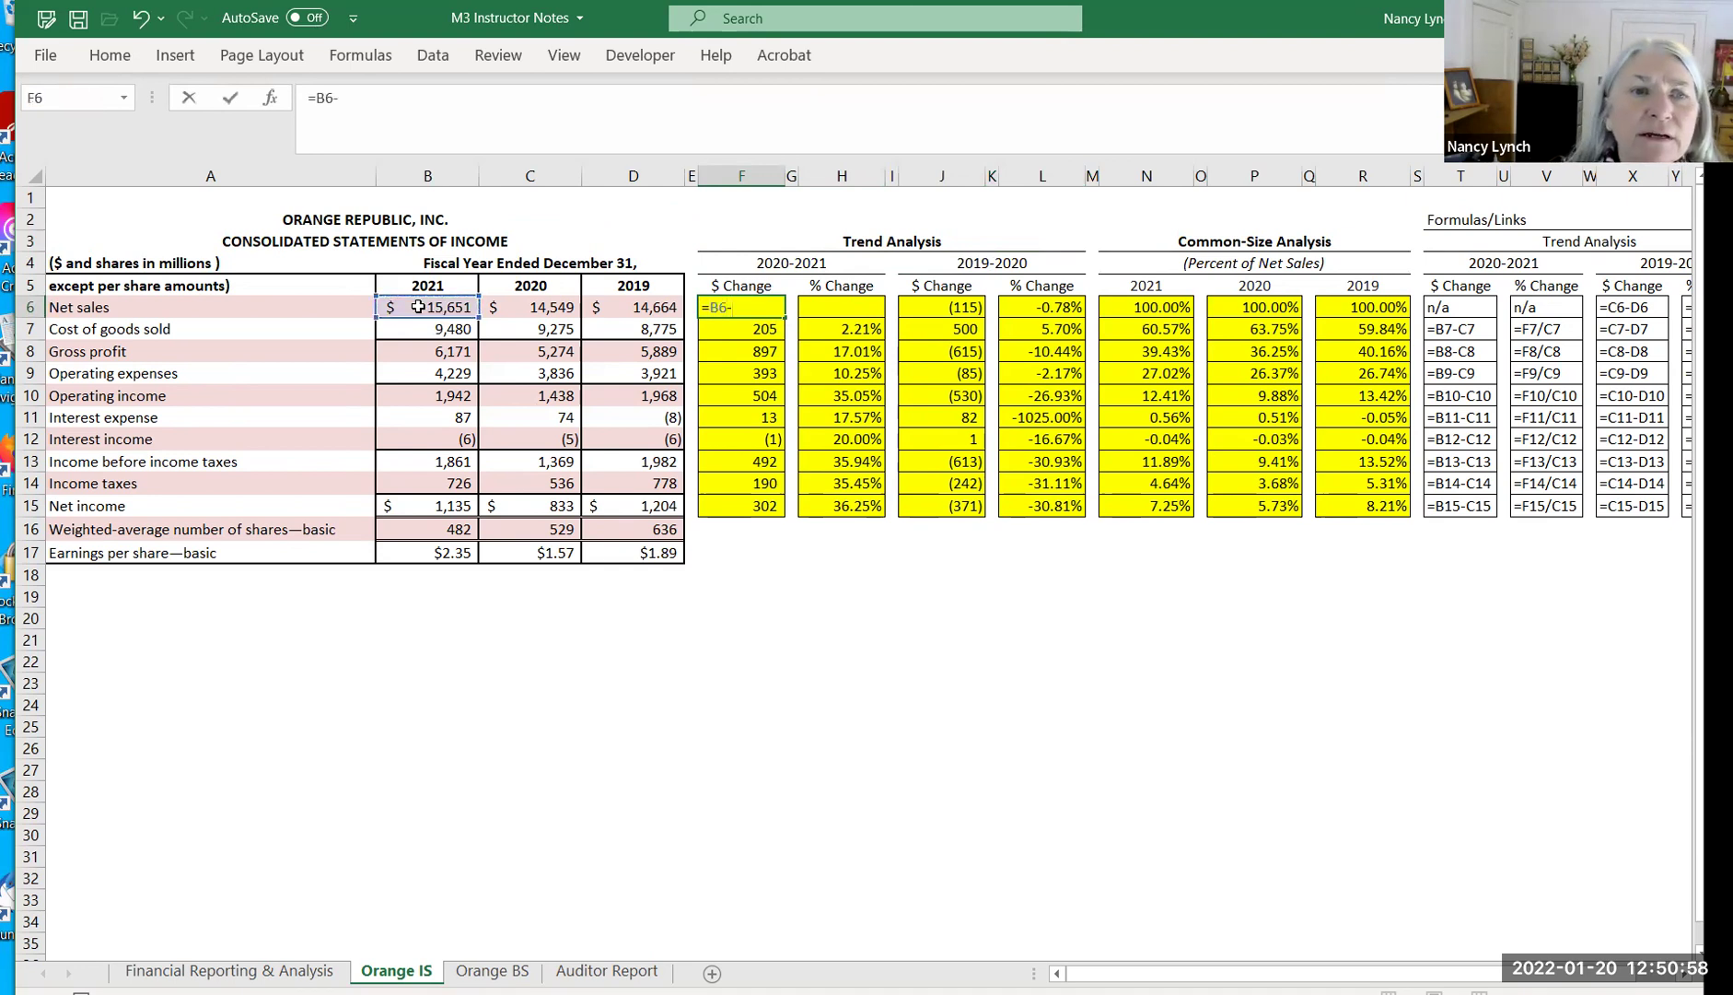
left_click(565, 305)
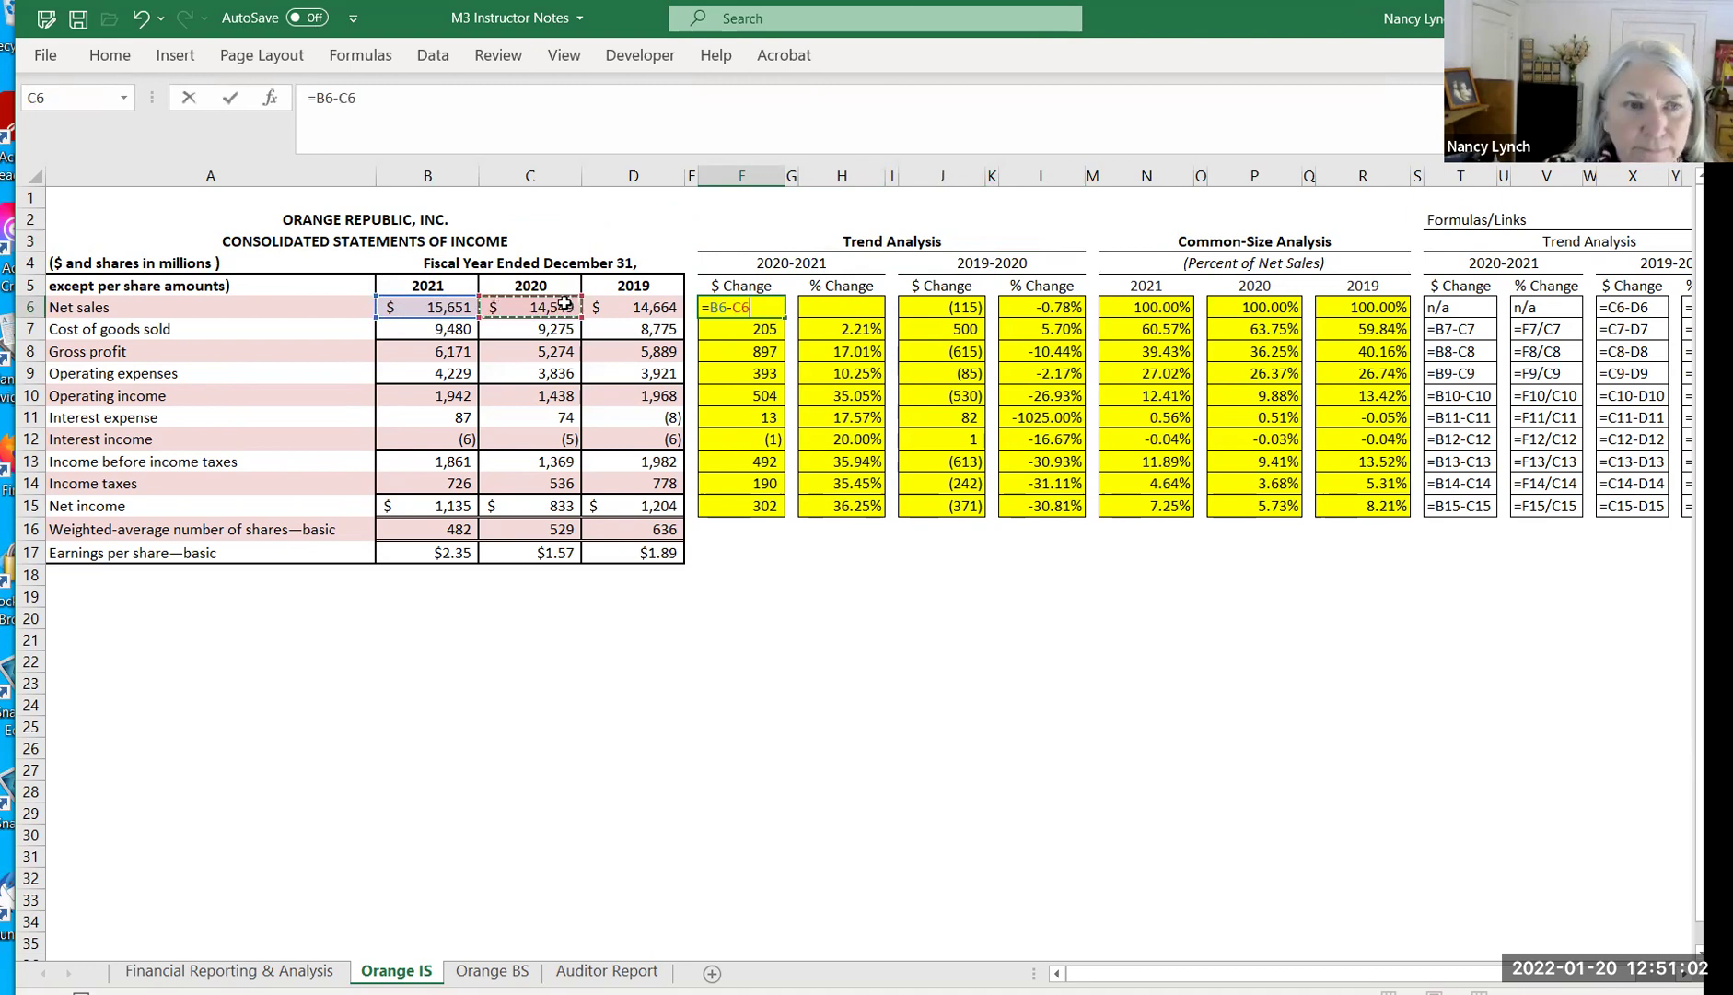
key("Return")
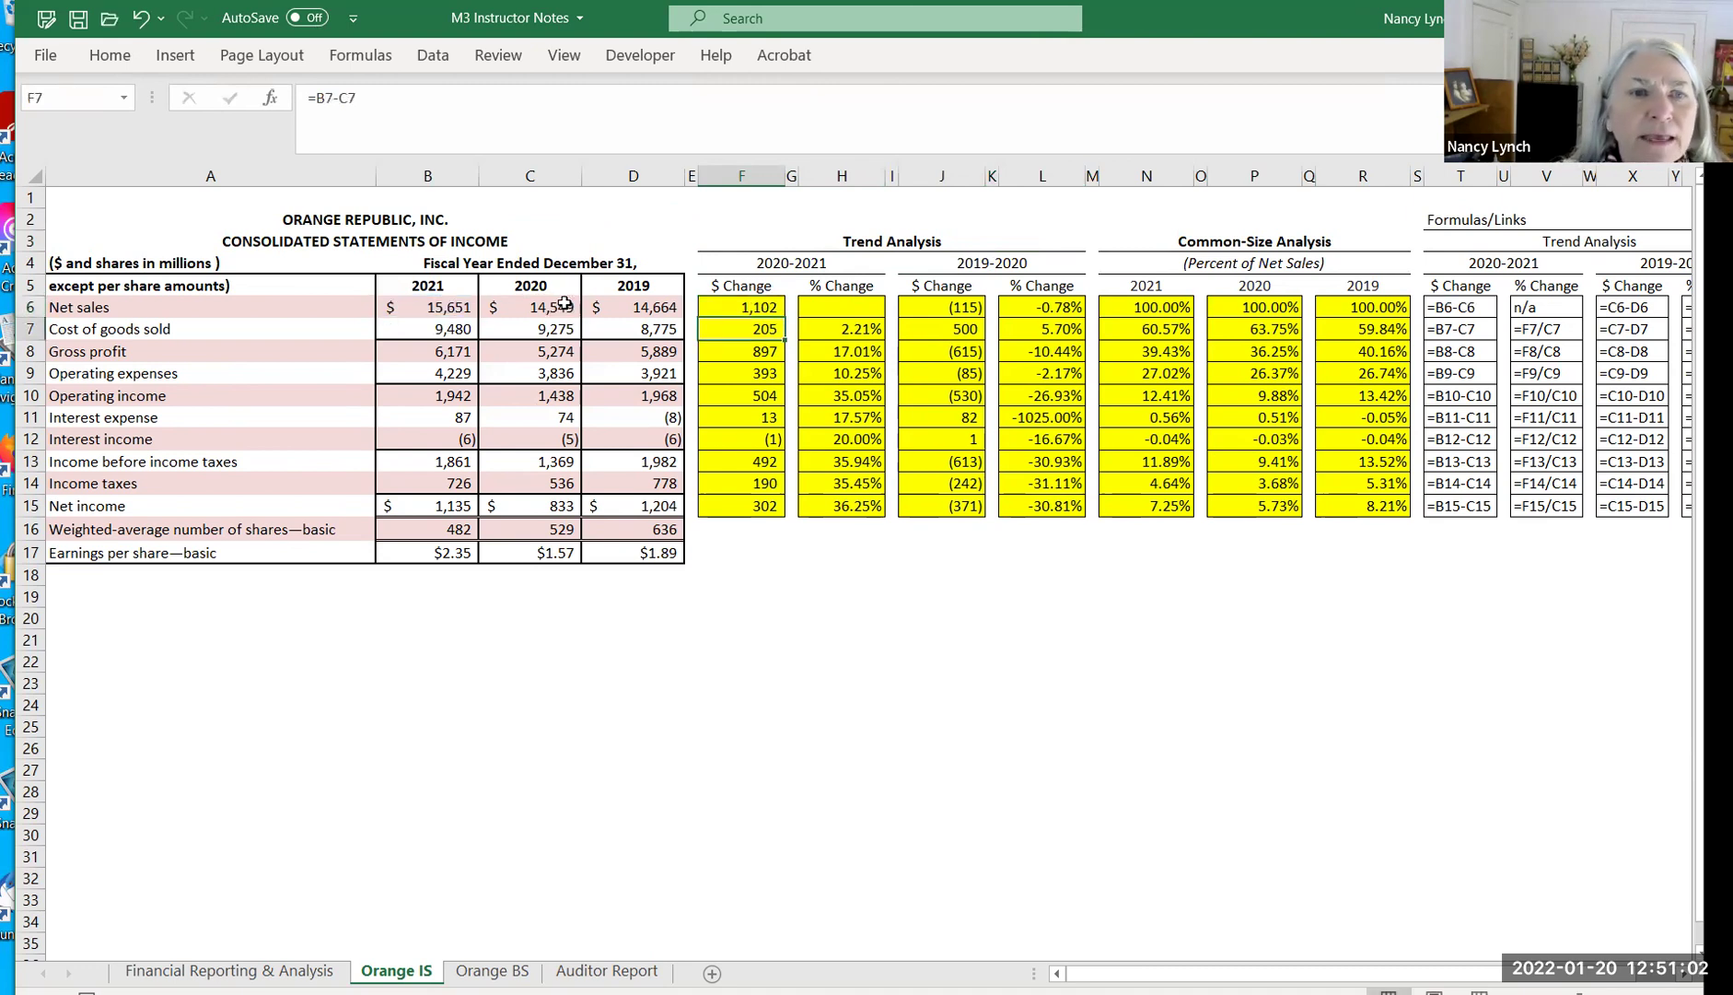
left_click(770, 305)
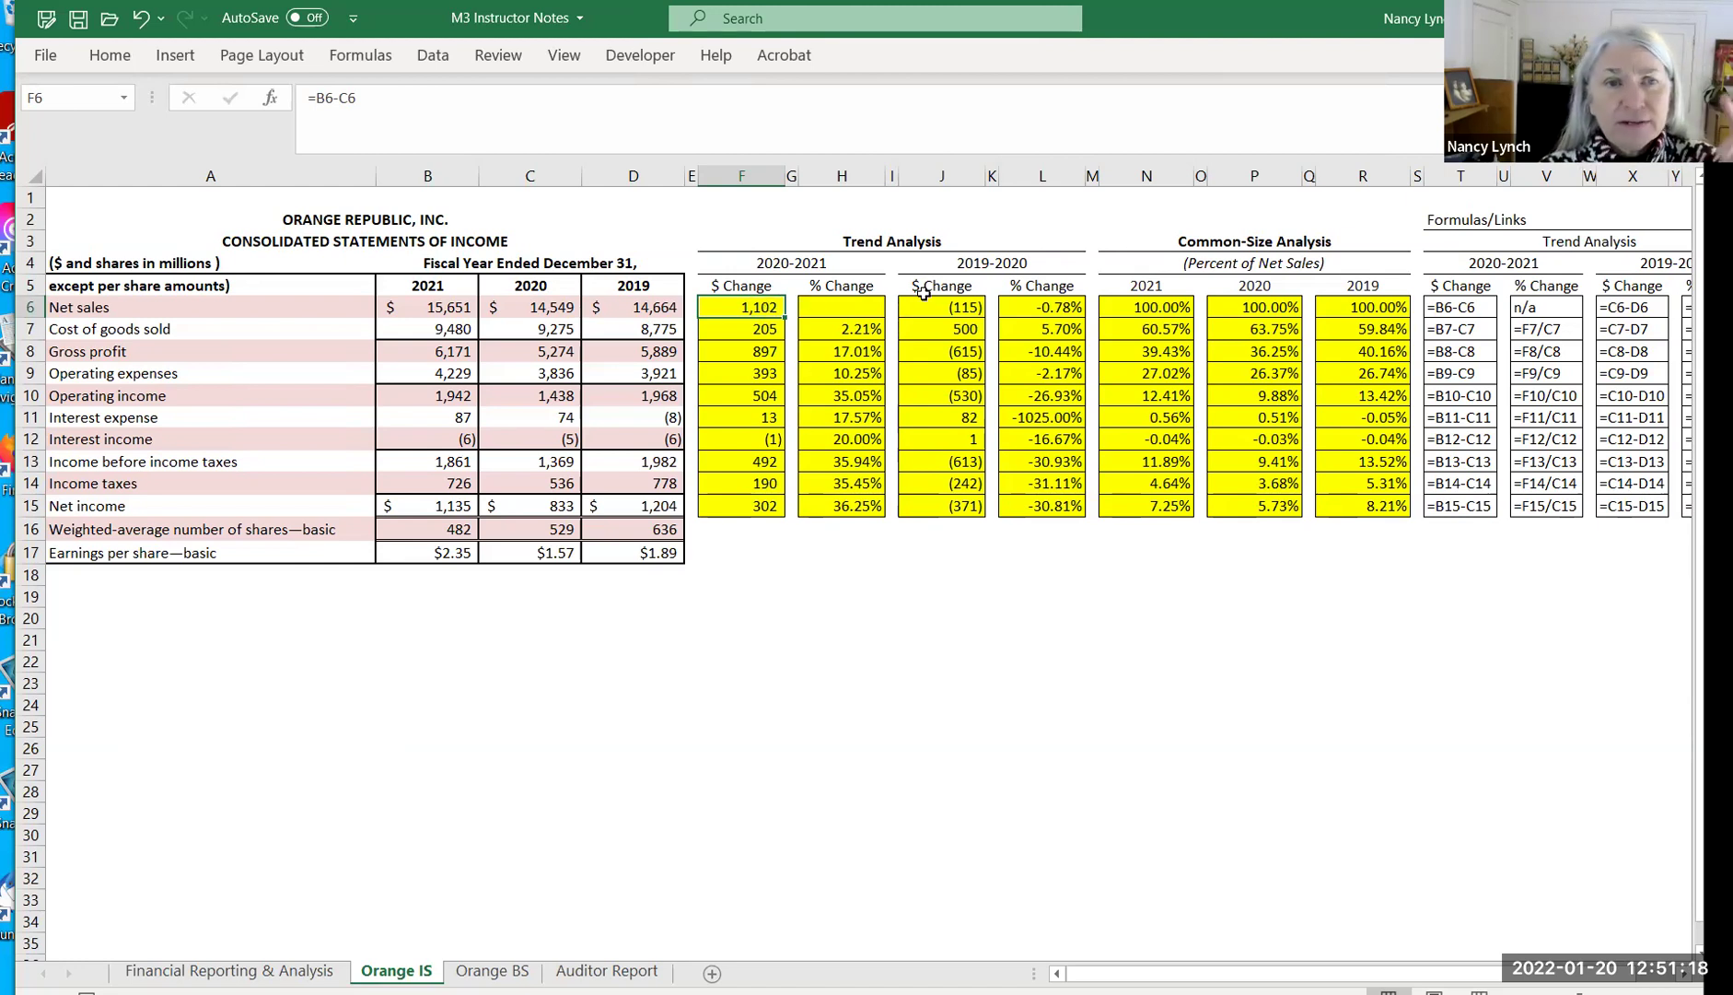
Enter =F6/C6 in H6 for a 7.57% change, then review the row 6–7 change formulas
left_click(847, 308)
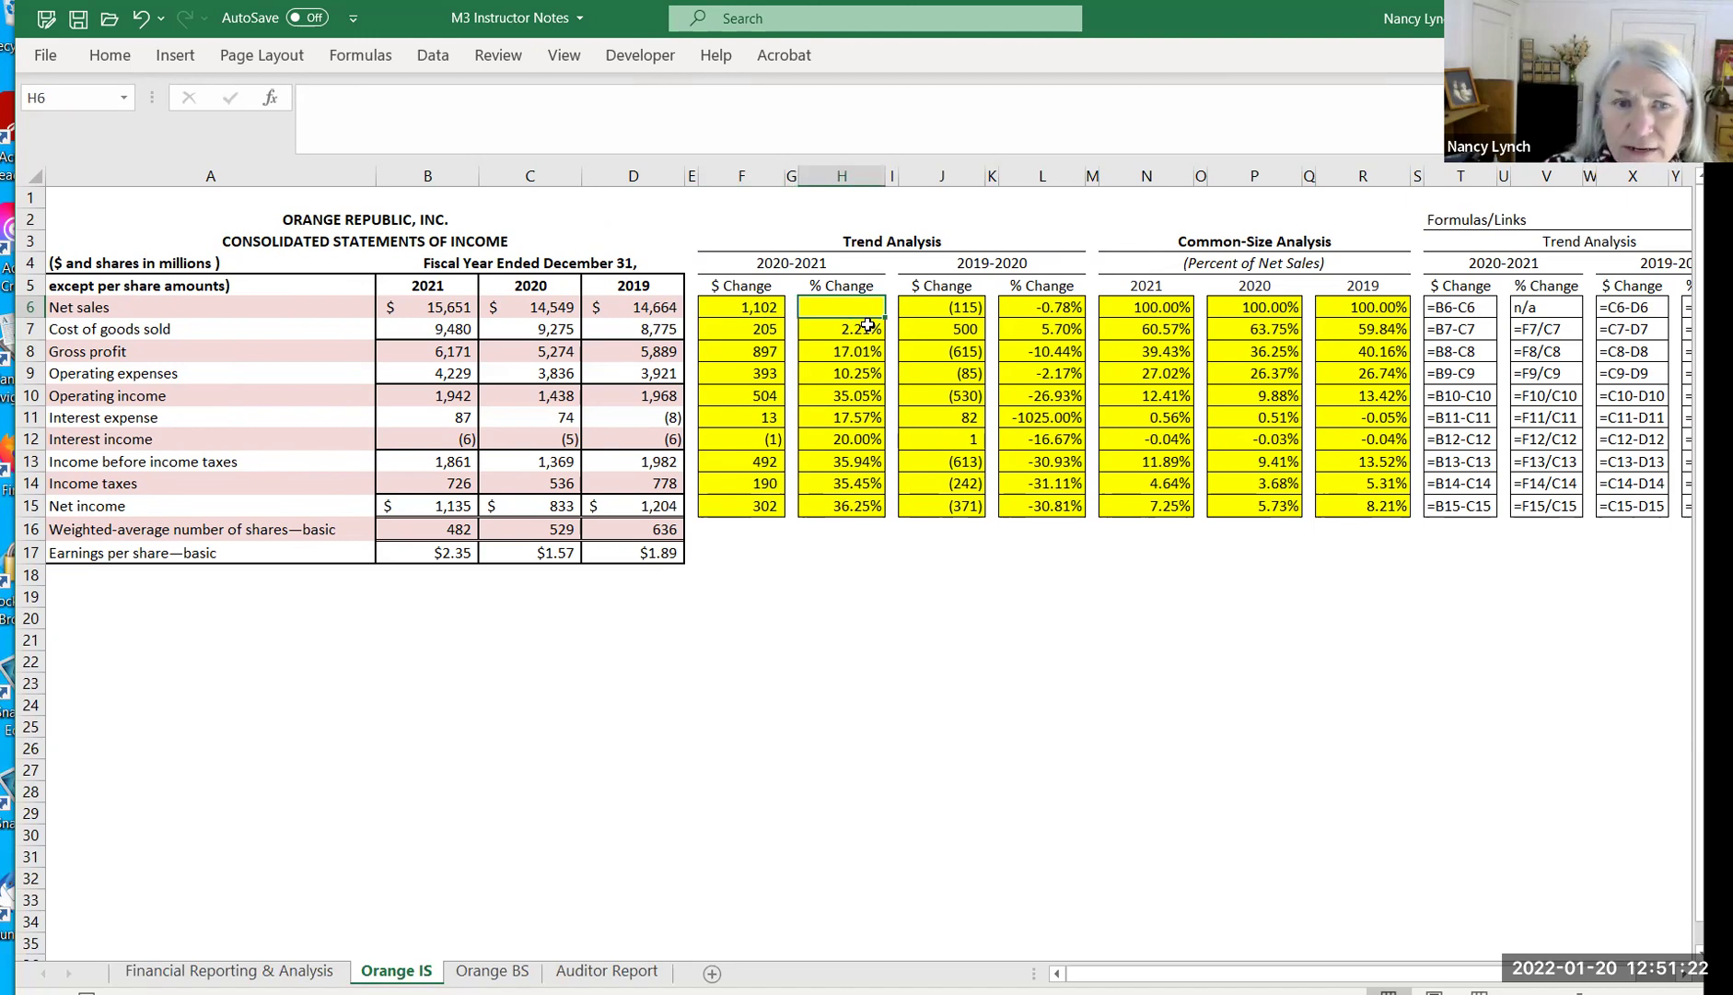
type("=")
left_click(760, 307)
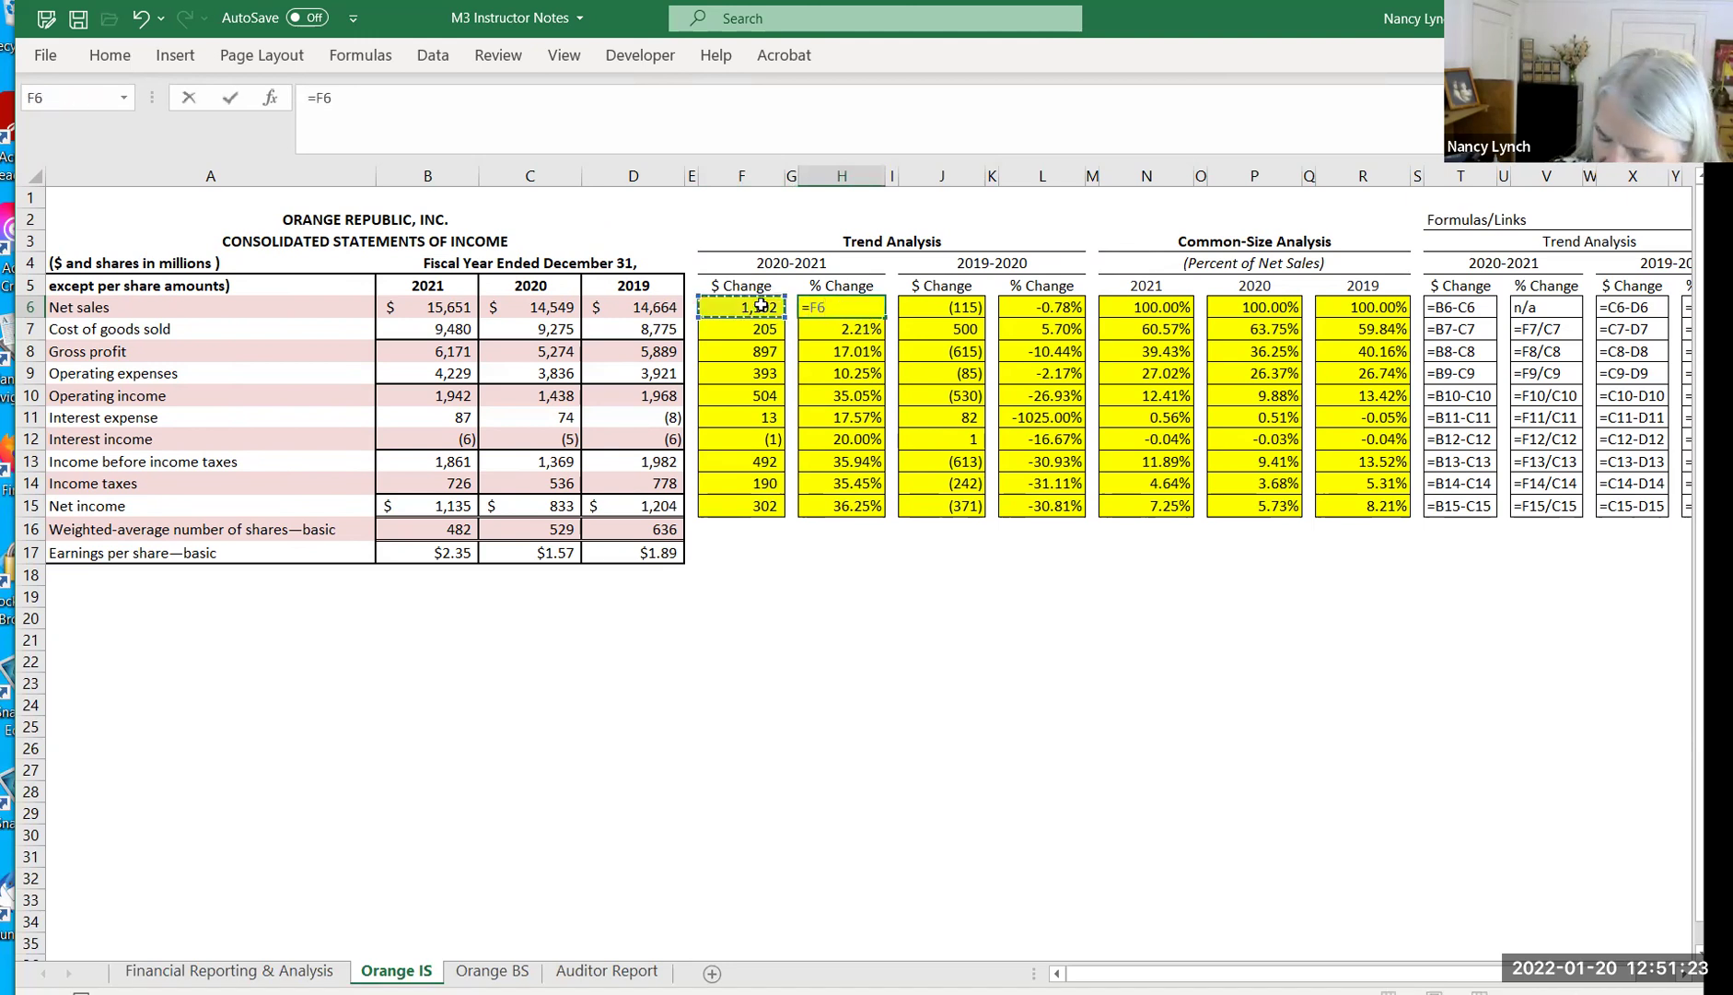
type("/")
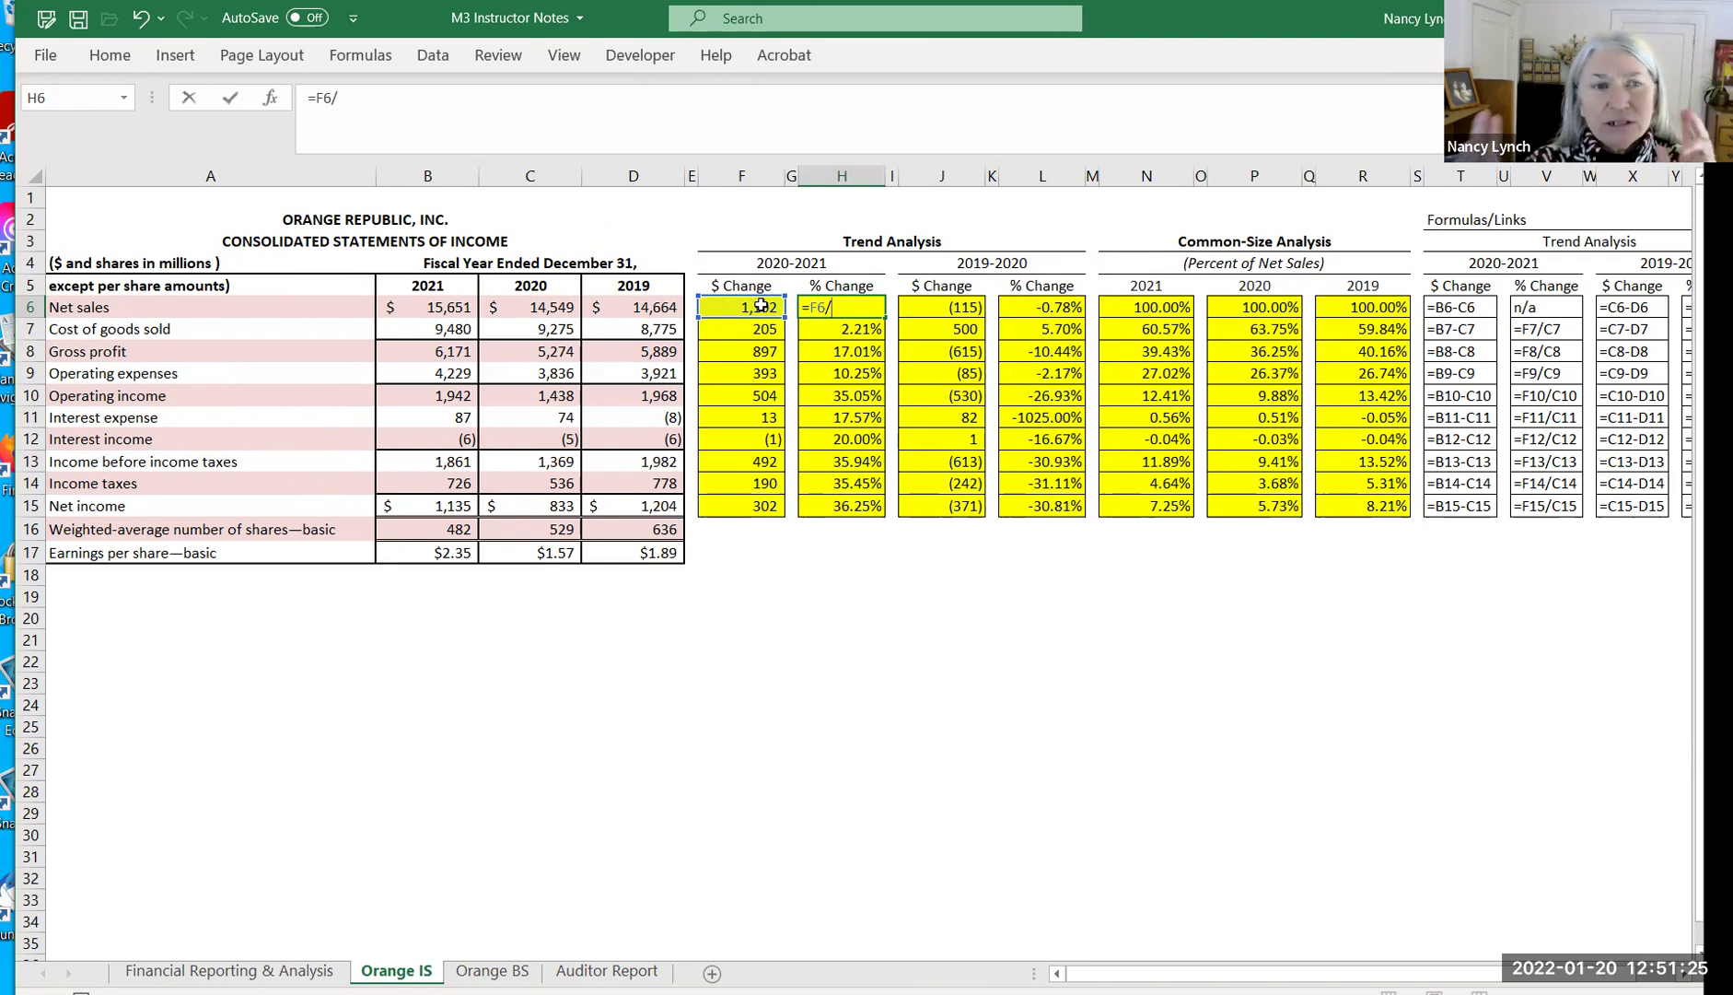
left_click(537, 305)
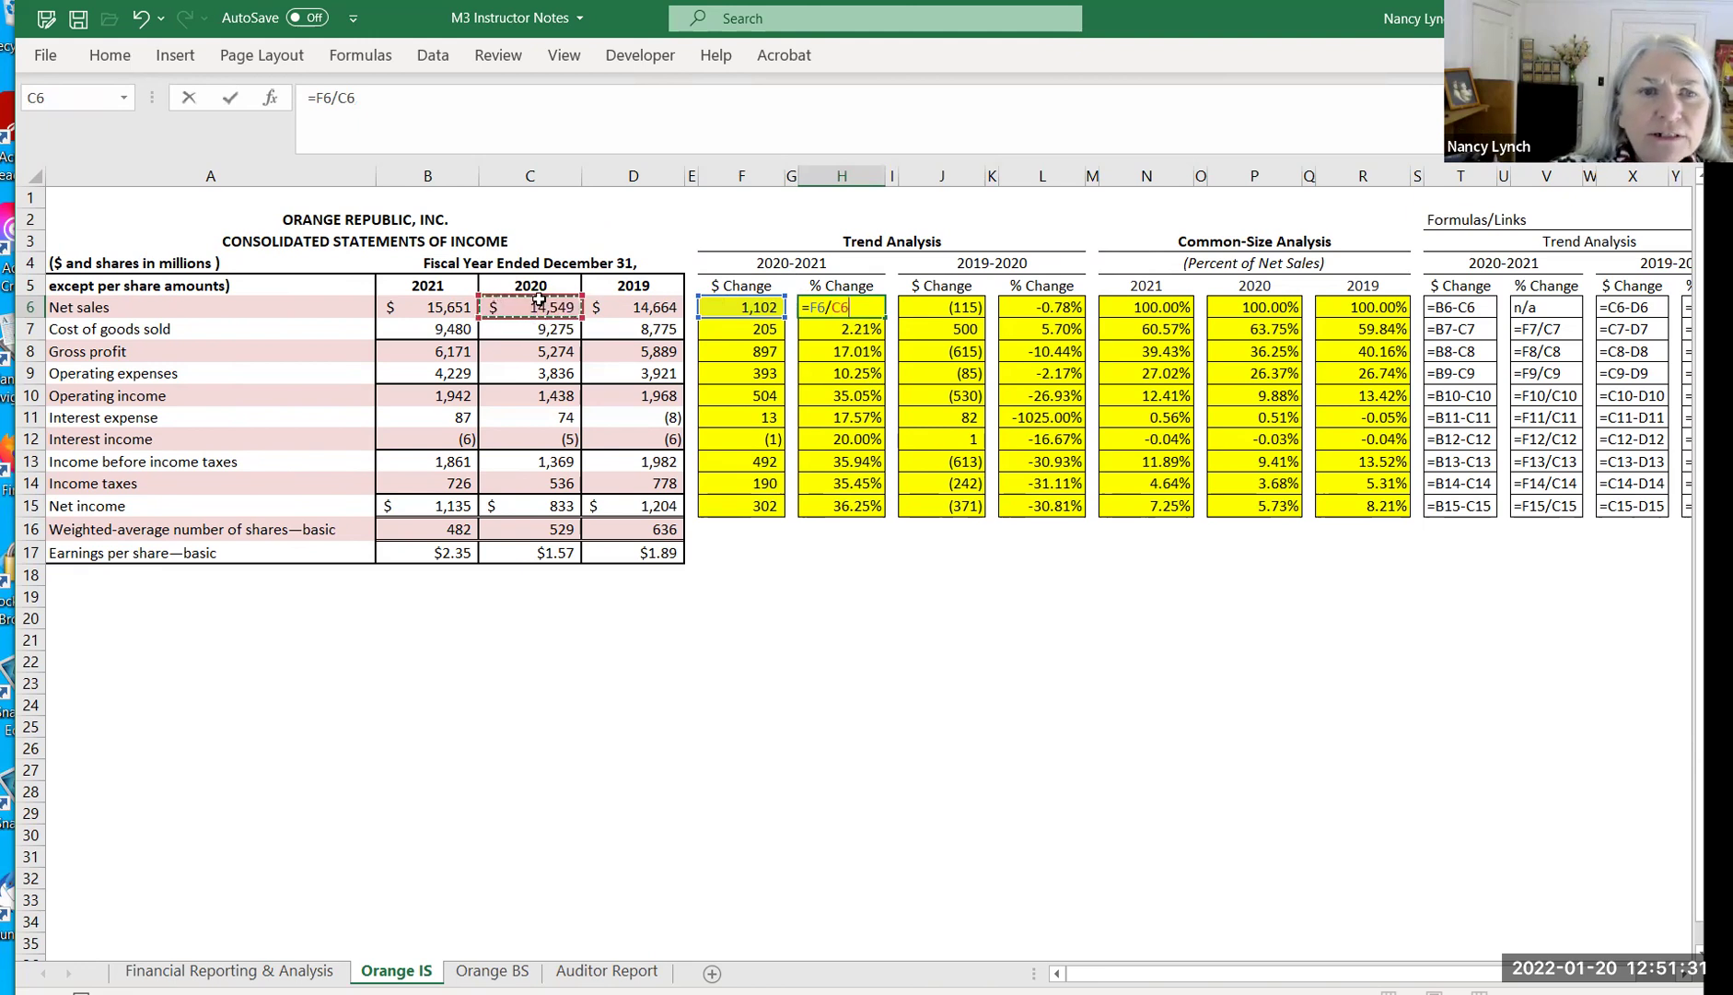
key("Return")
left_click(858, 306)
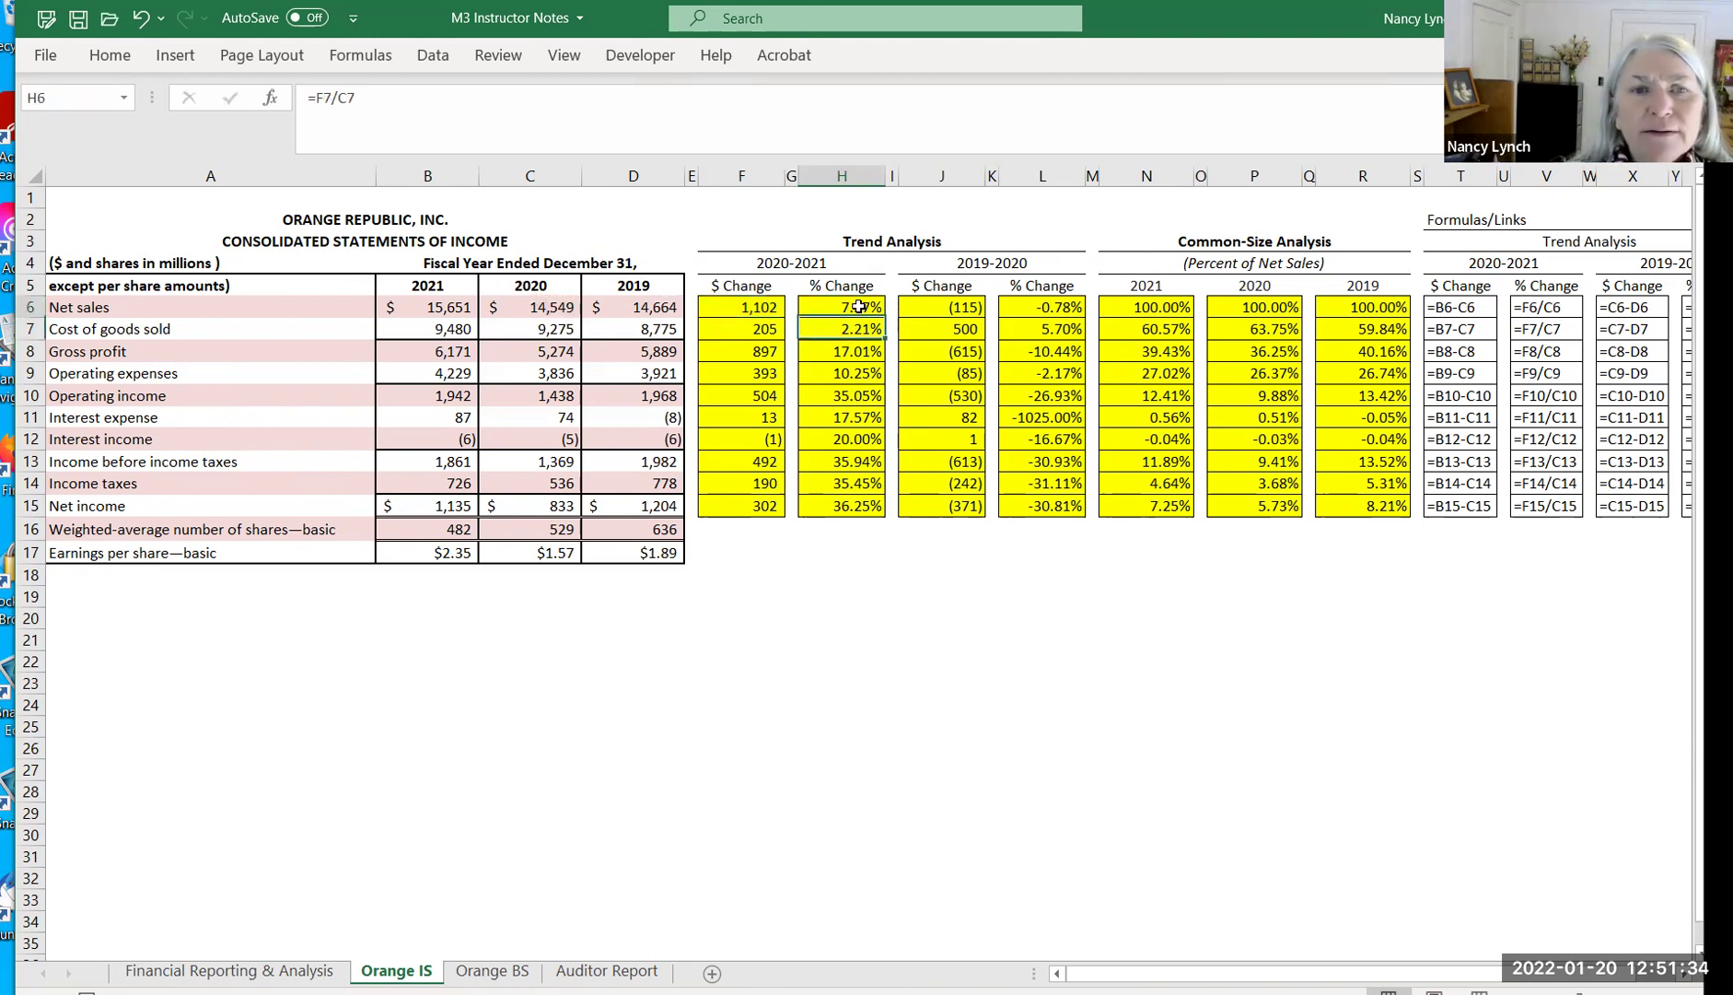
left_click(766, 304)
left_click(862, 304)
left_click(740, 328)
left_click(853, 329)
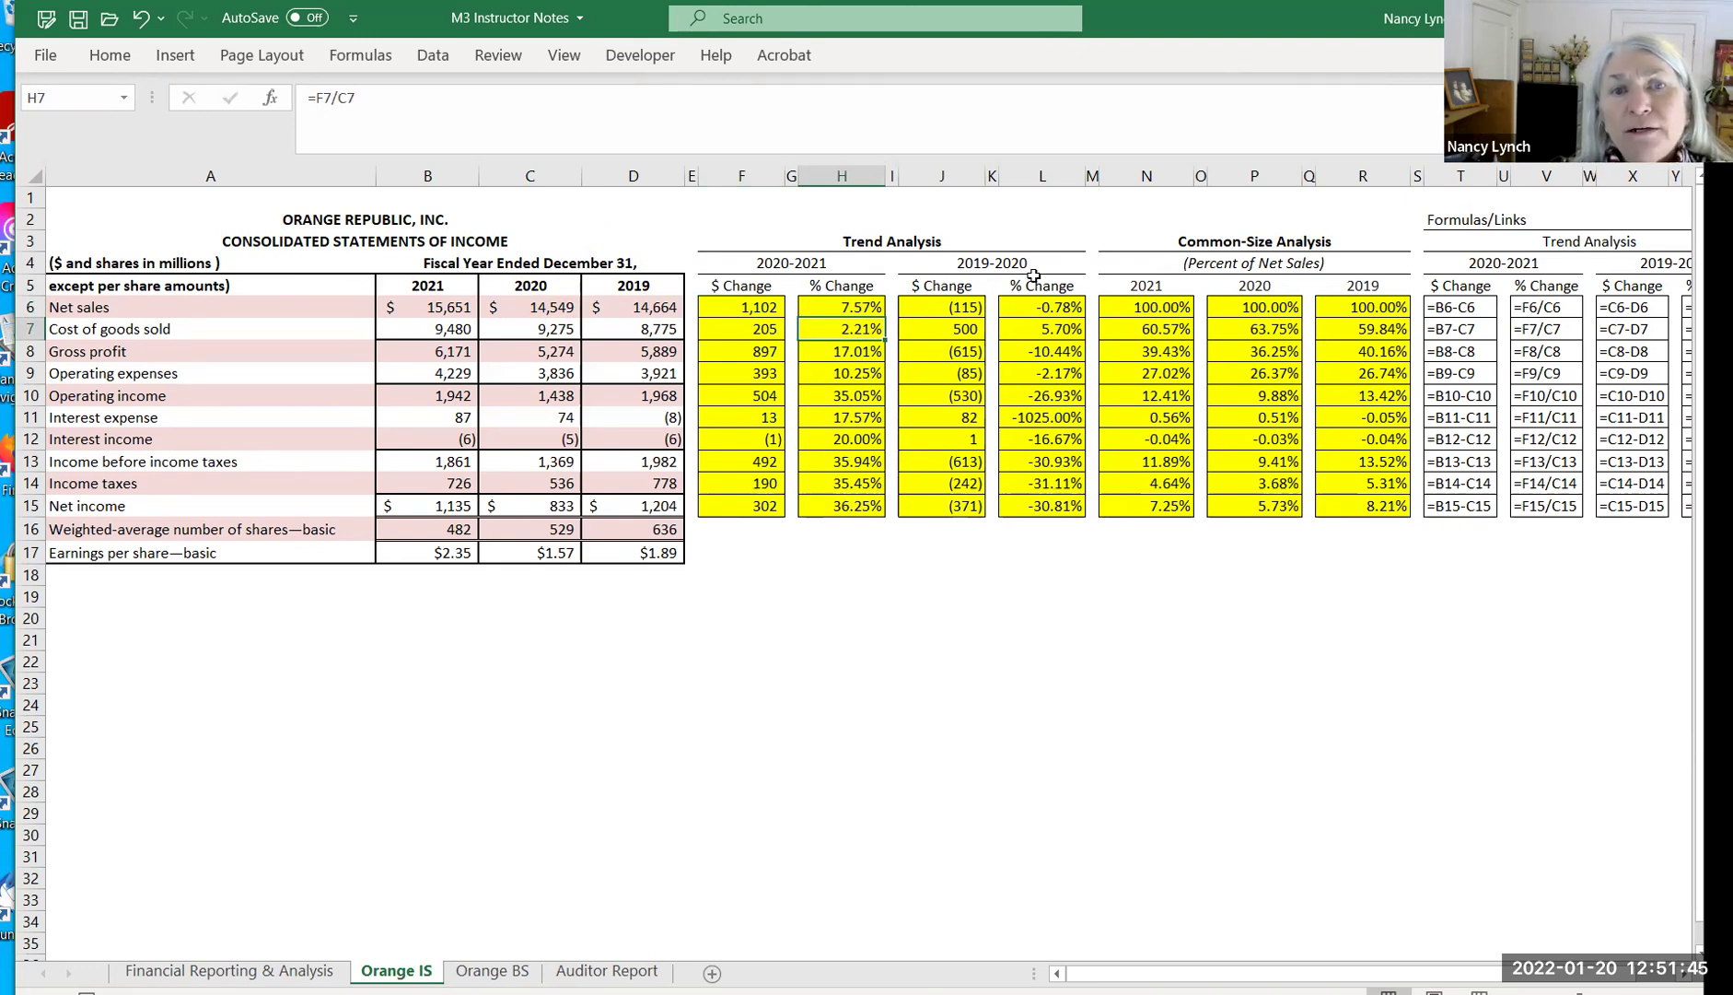
Clear J6 and L6, then rebuild J6 as =C6-D6 for the 2019–2020 net sales dollar change
left_click(974, 310)
key("Delete")
left_click(1039, 309)
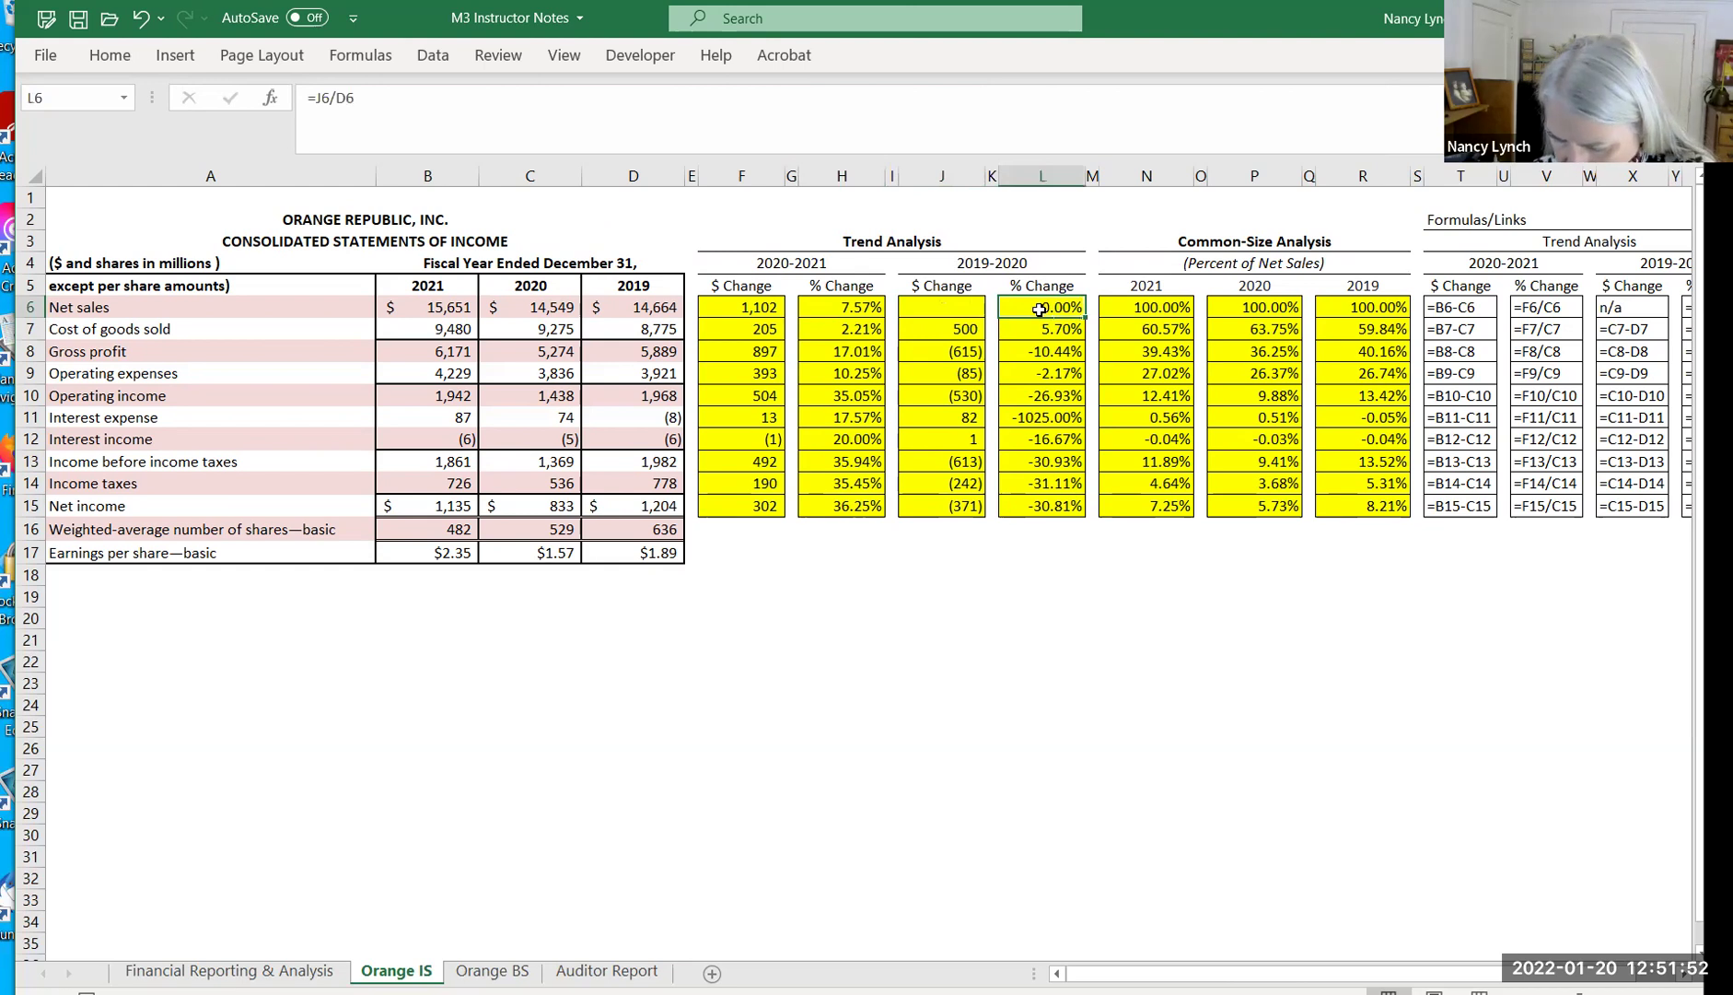
key("Delete")
left_click(947, 309)
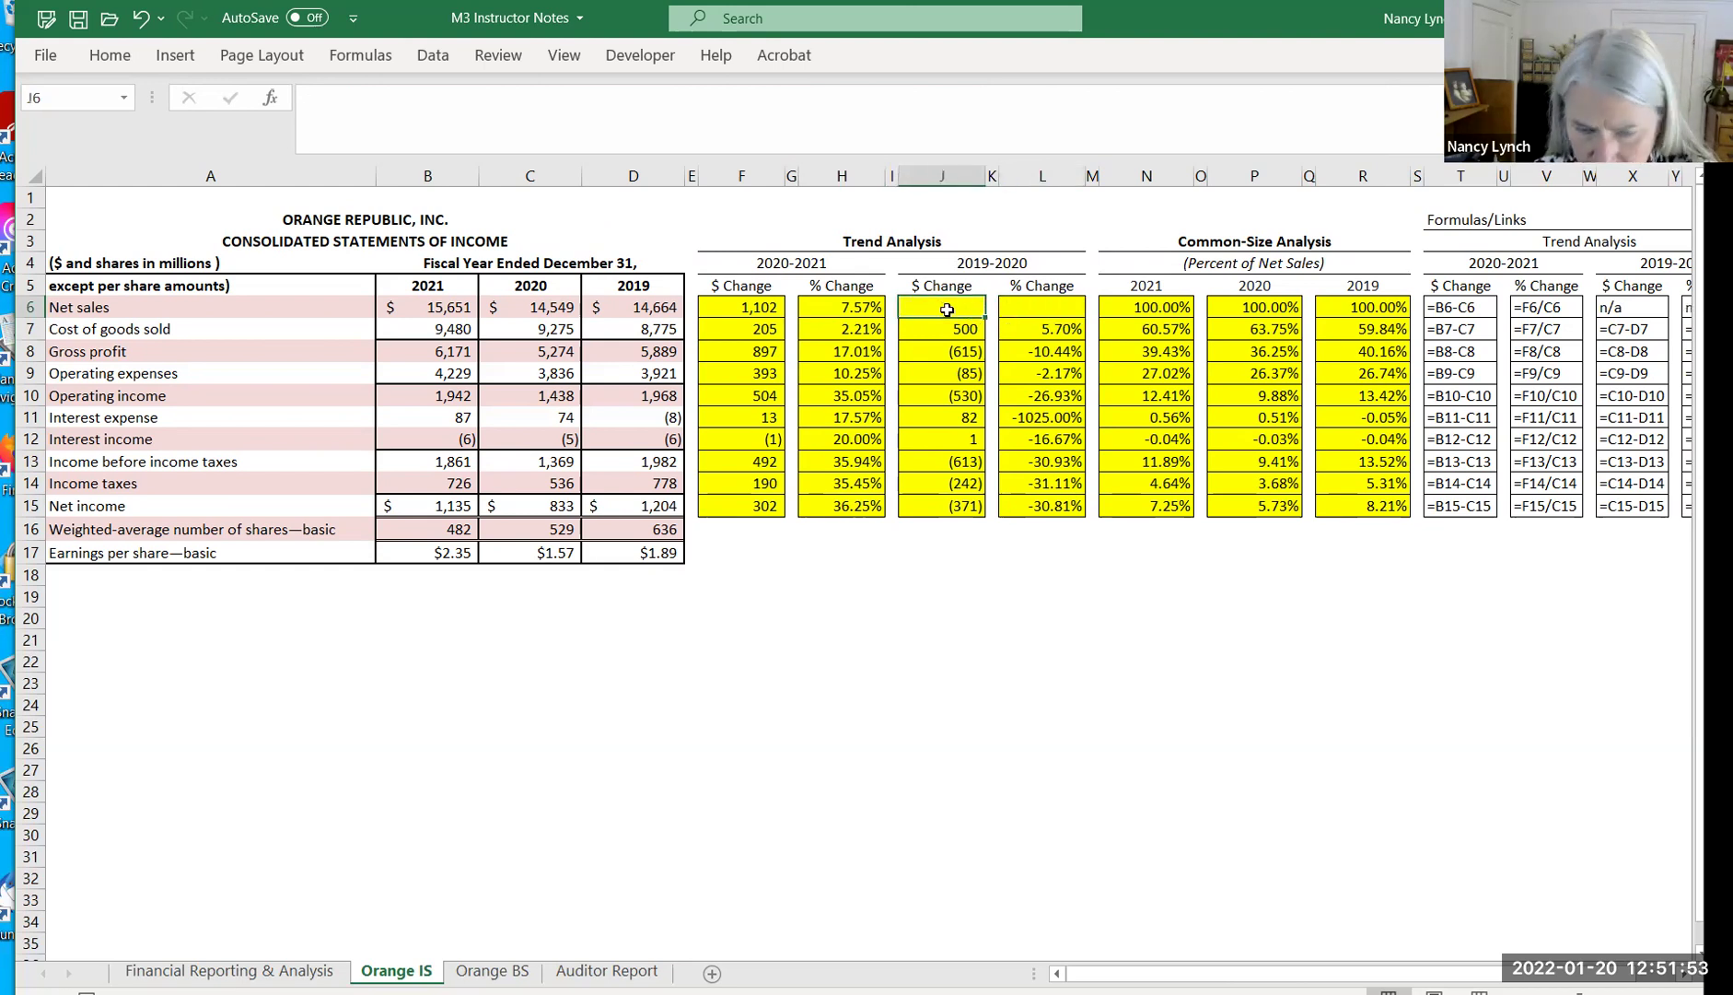
type("=")
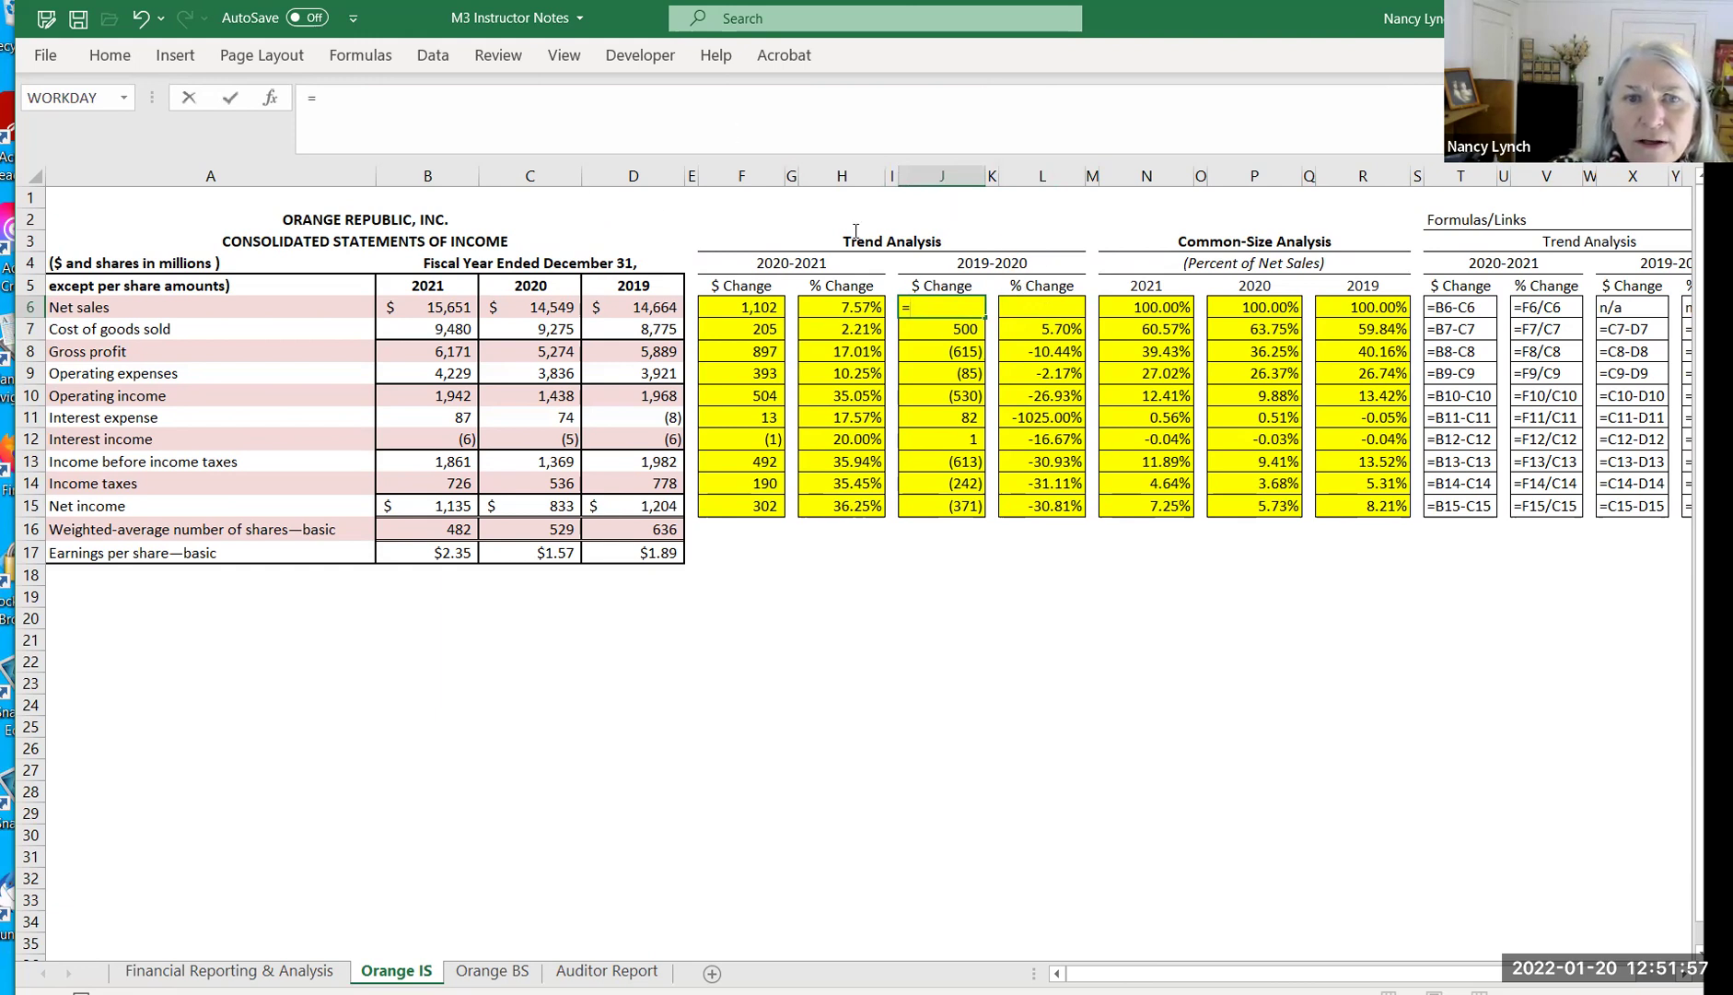
left_click(542, 307)
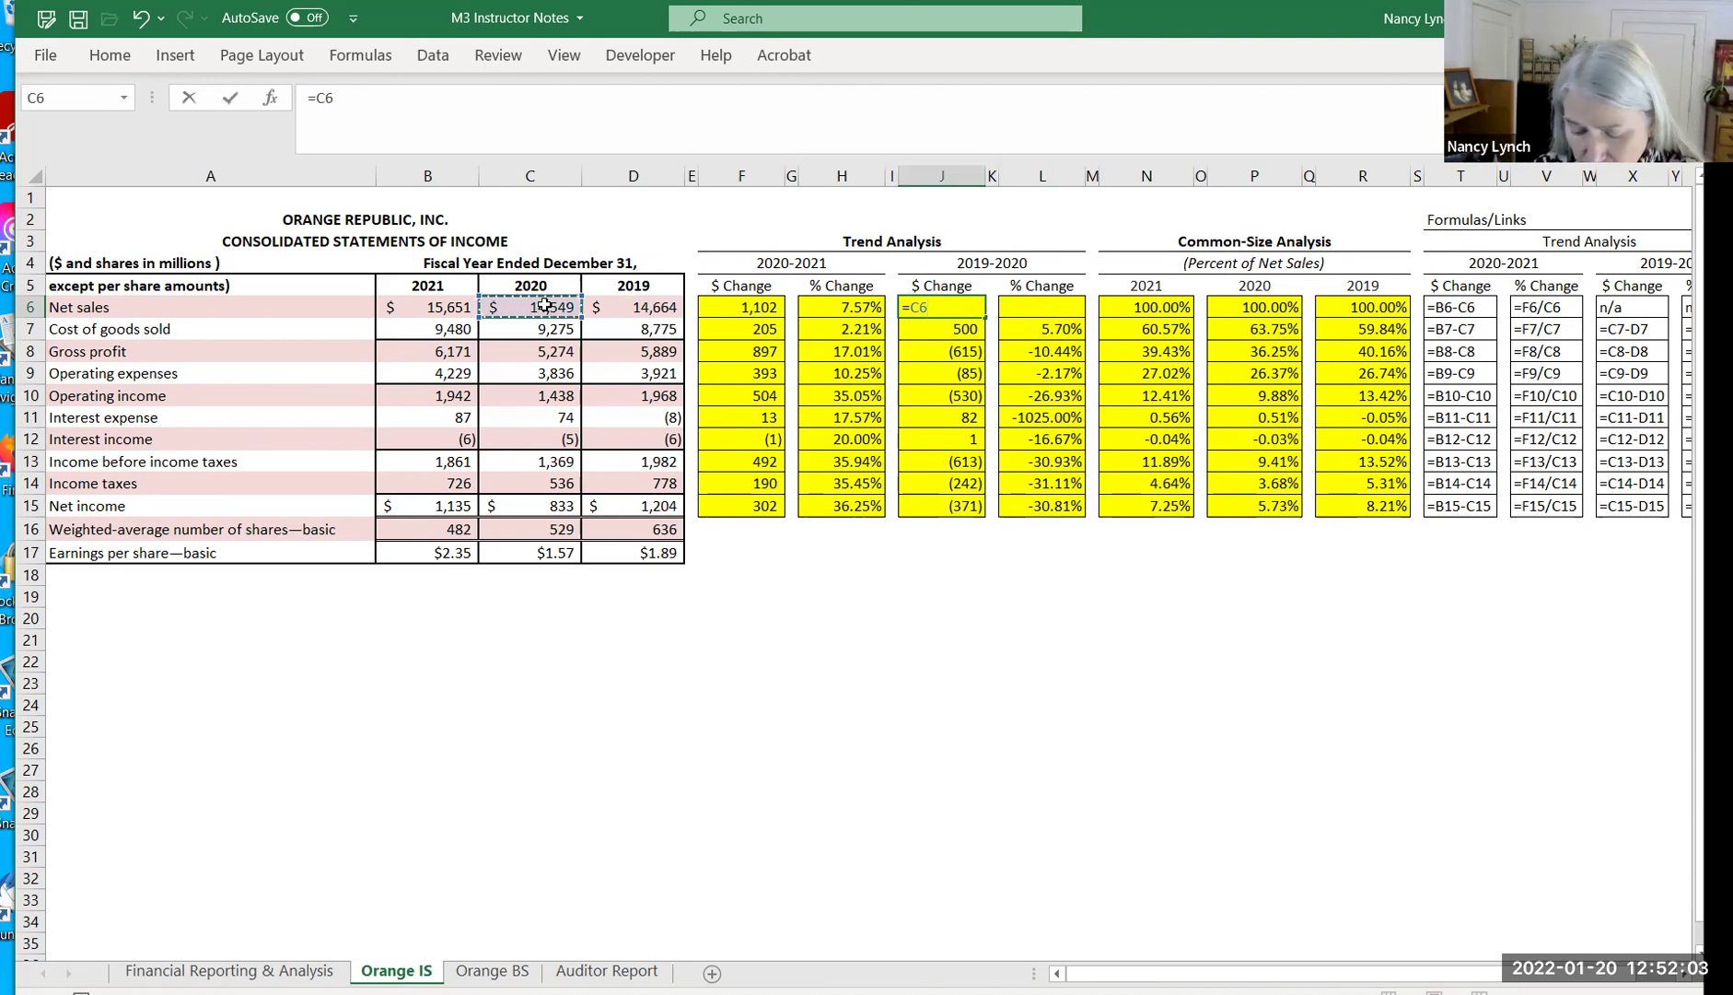
type("-")
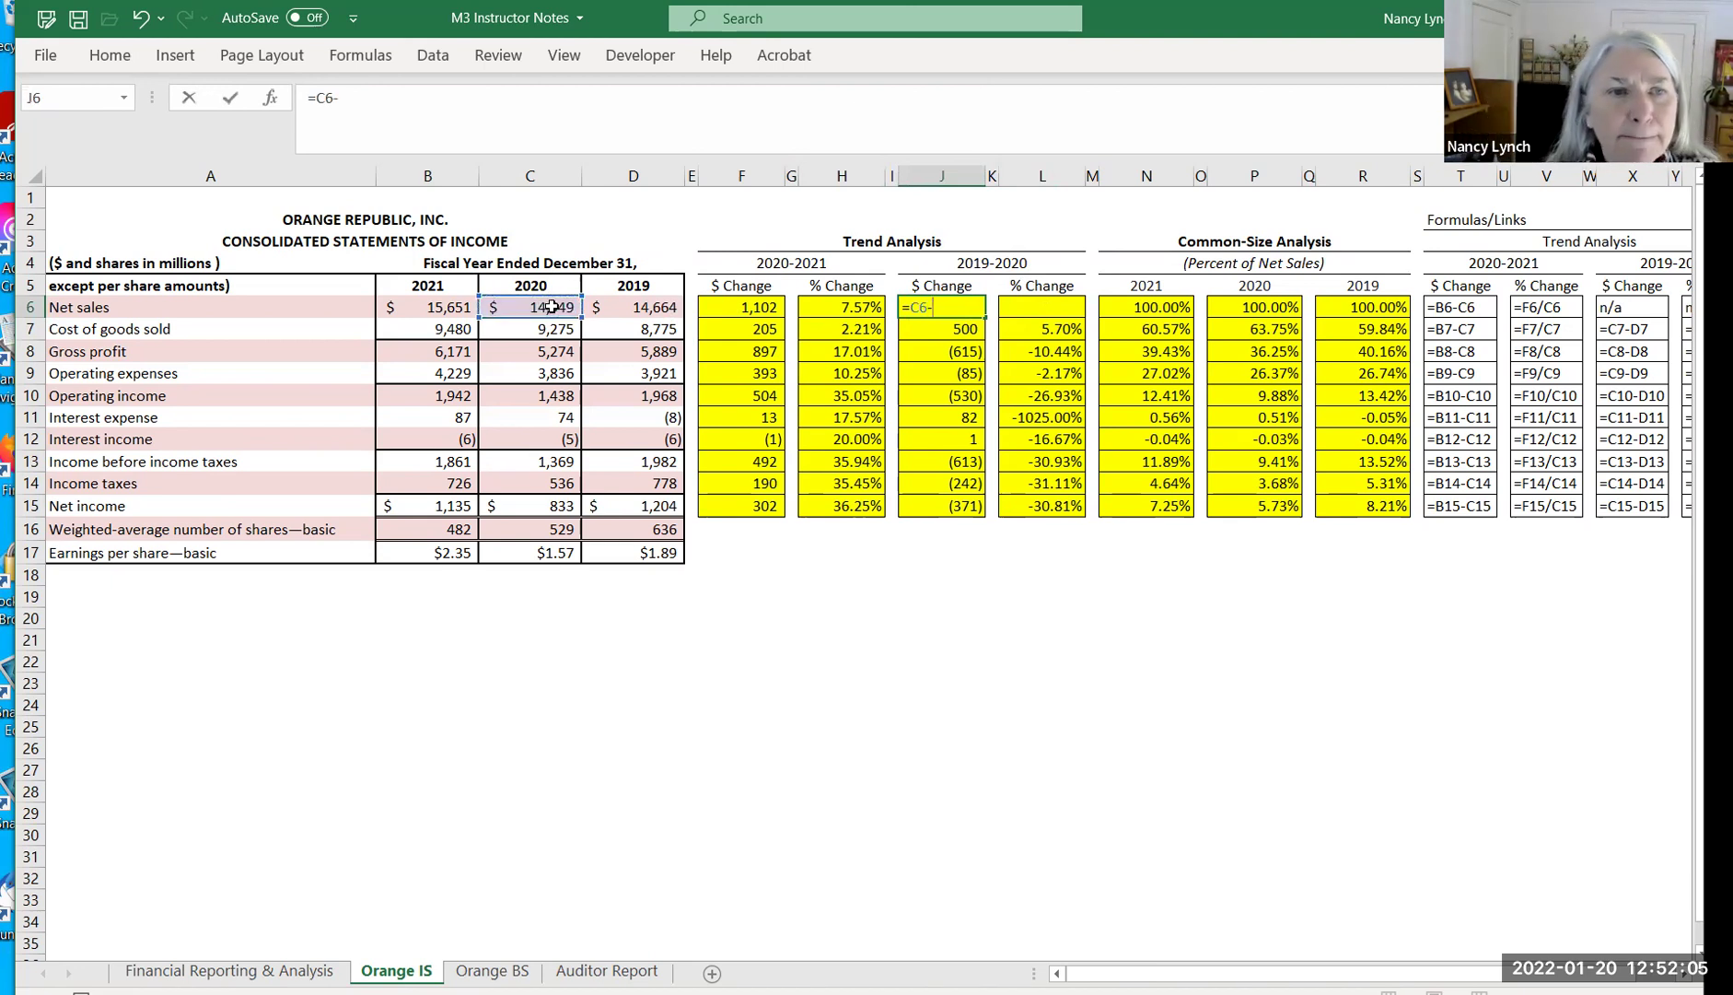
left_click(621, 305)
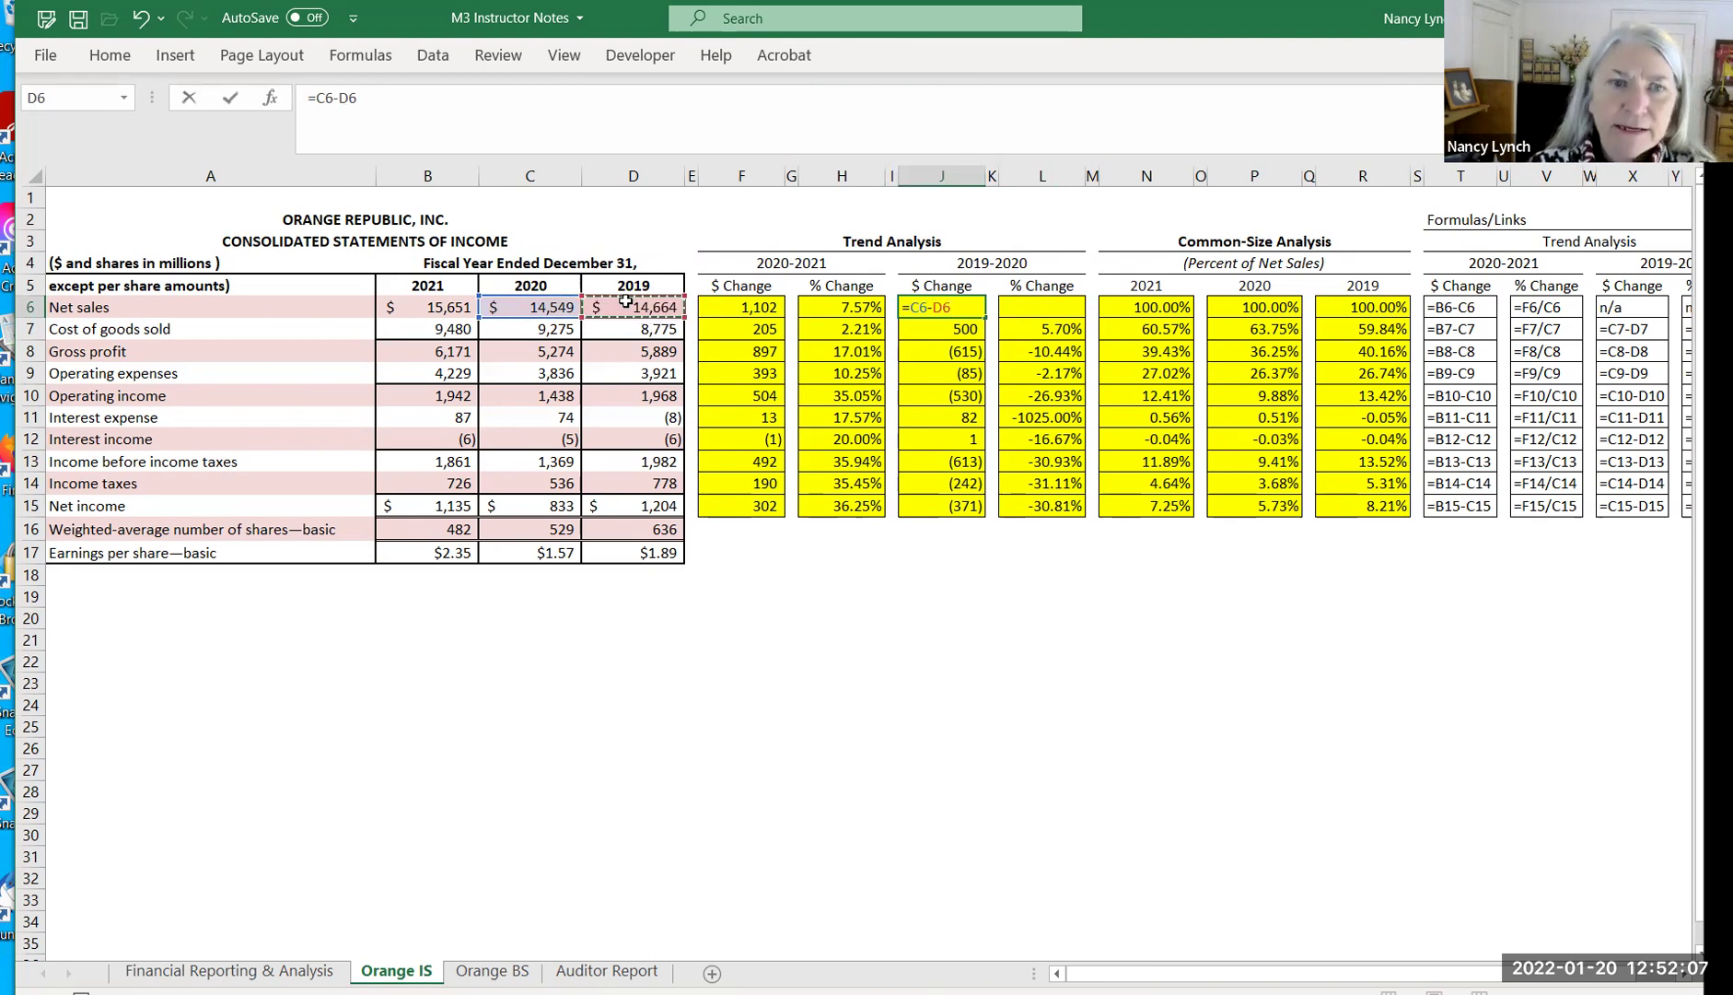
key("Return")
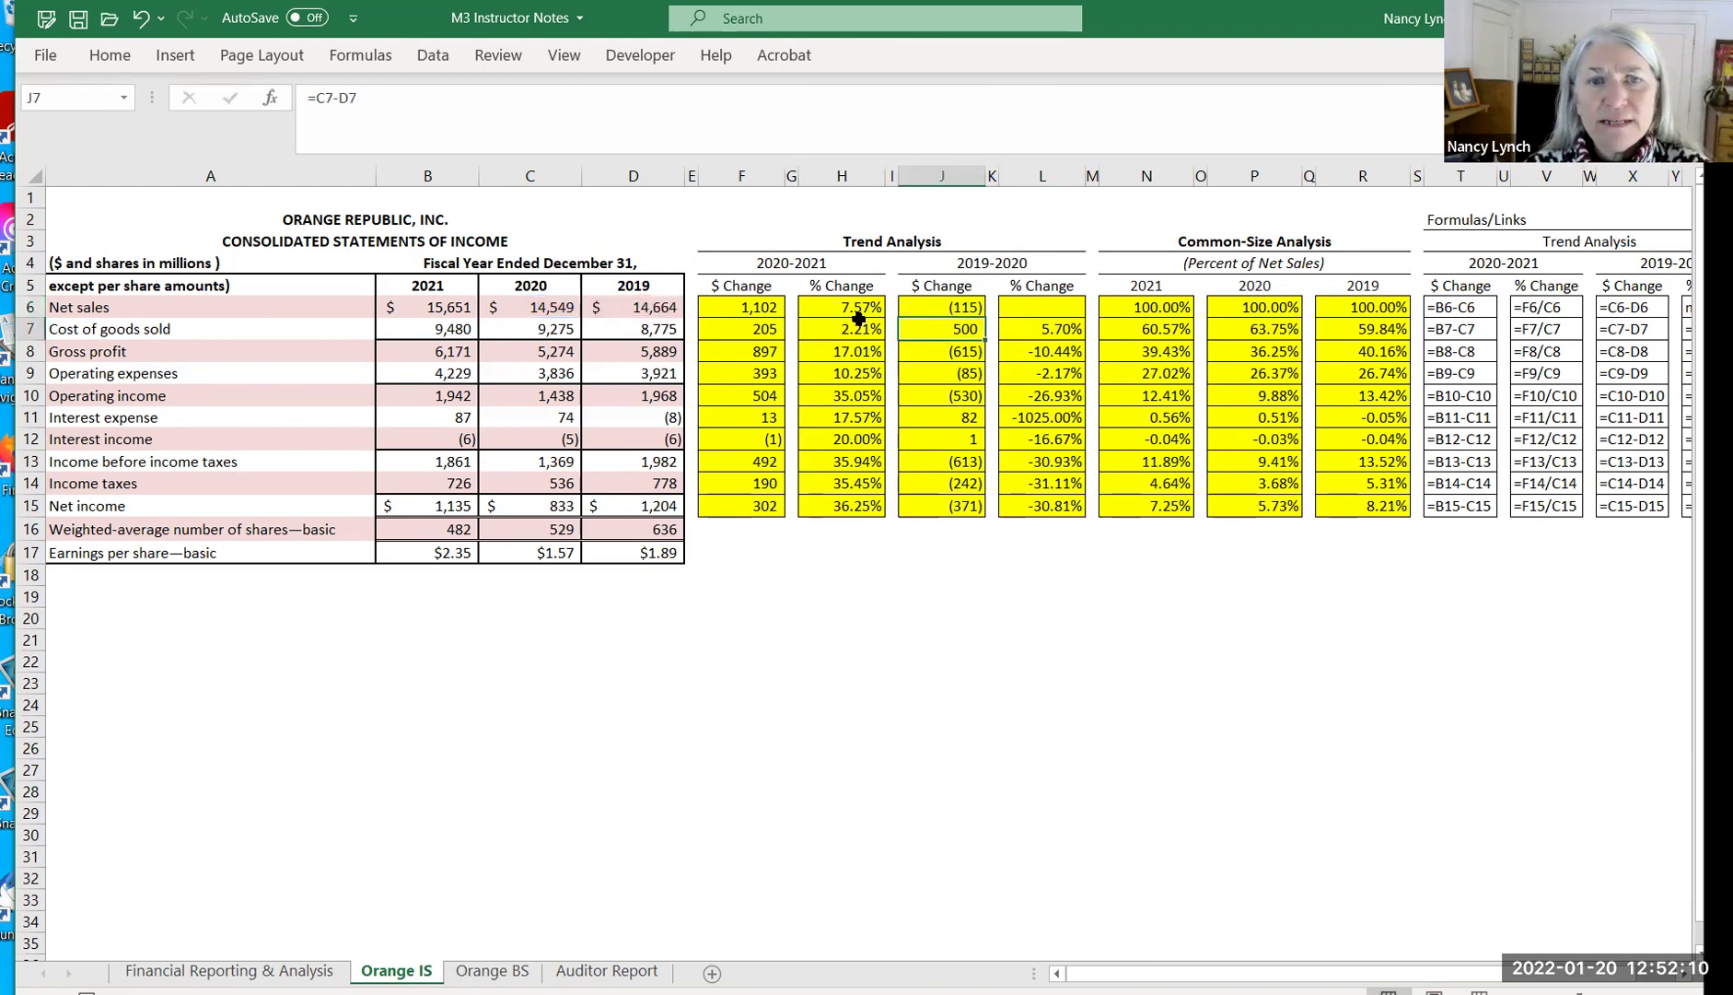
Enter =J6/D6 in L6, giving a -0.78% net sales change
left_click(1026, 308)
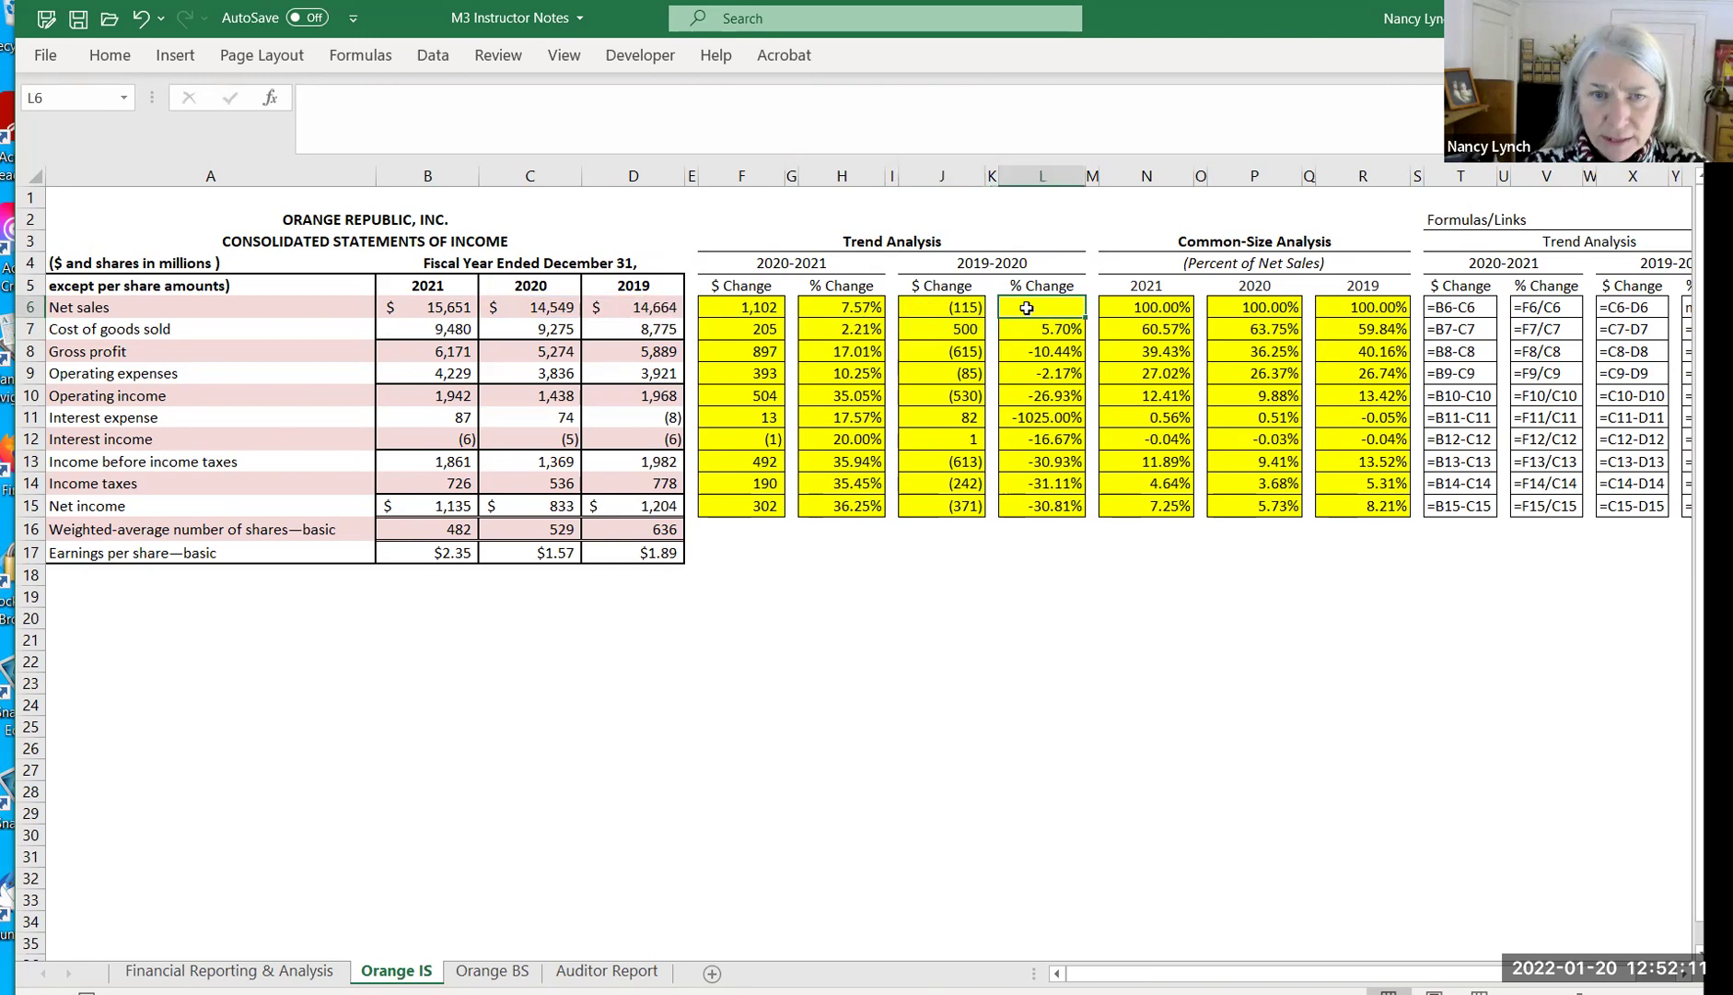
type("=")
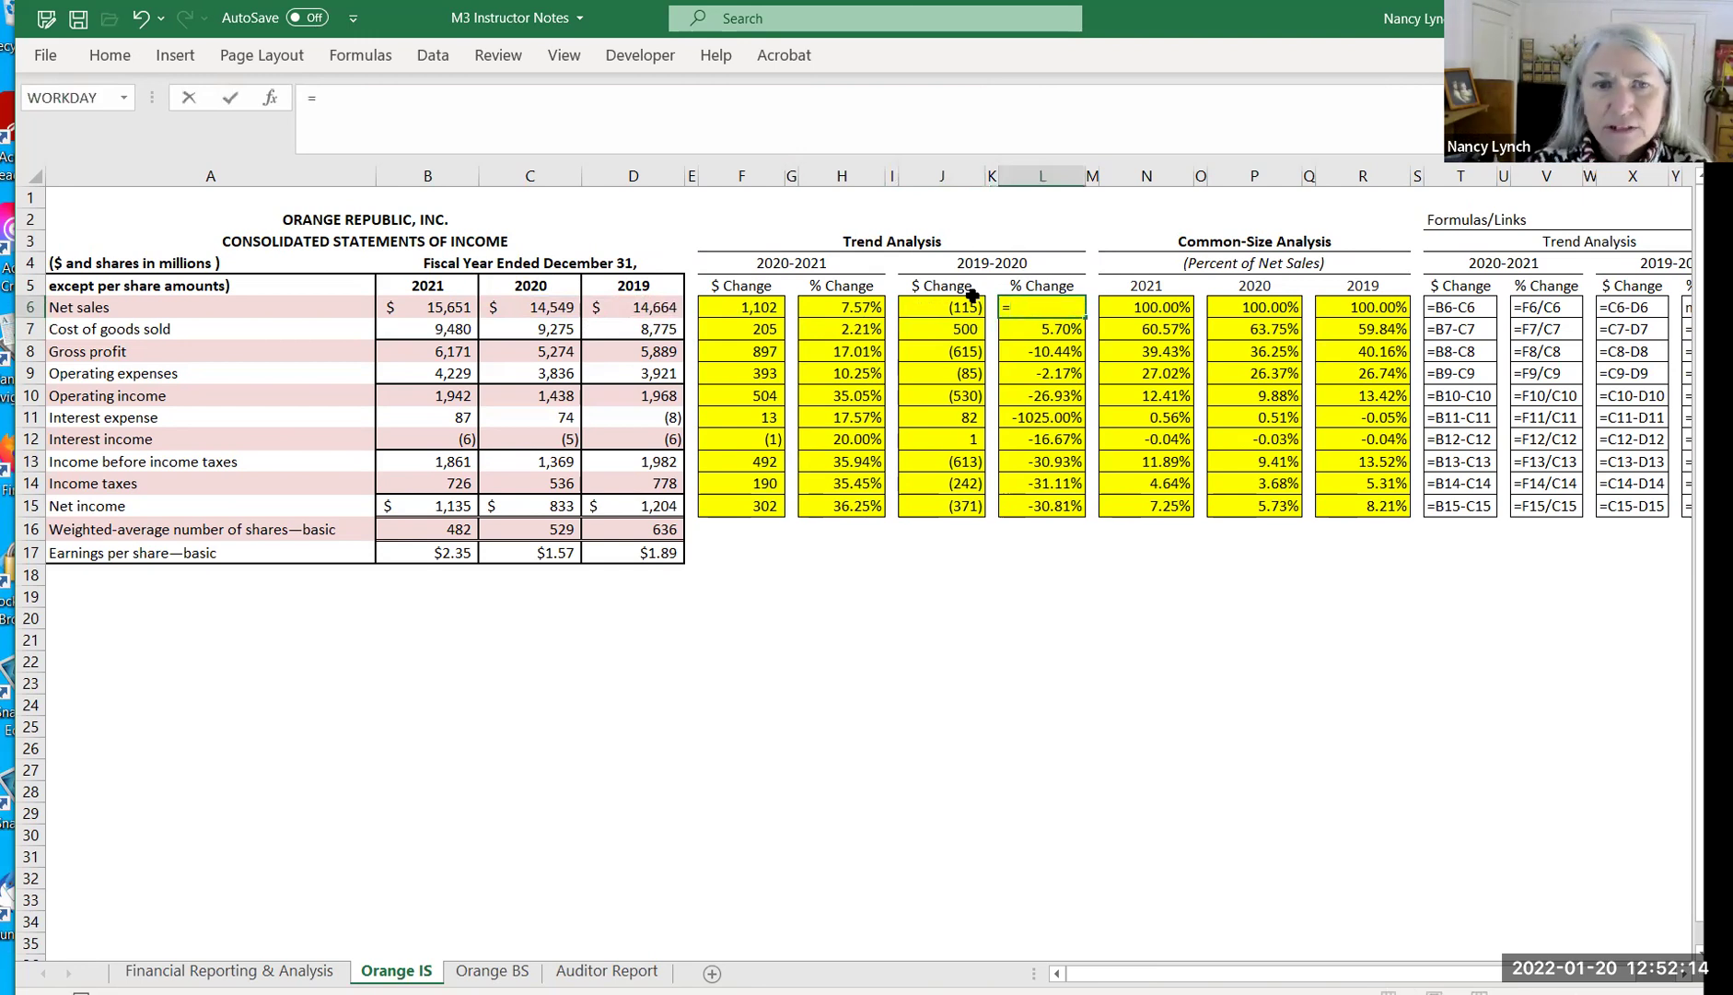
left_click(968, 308)
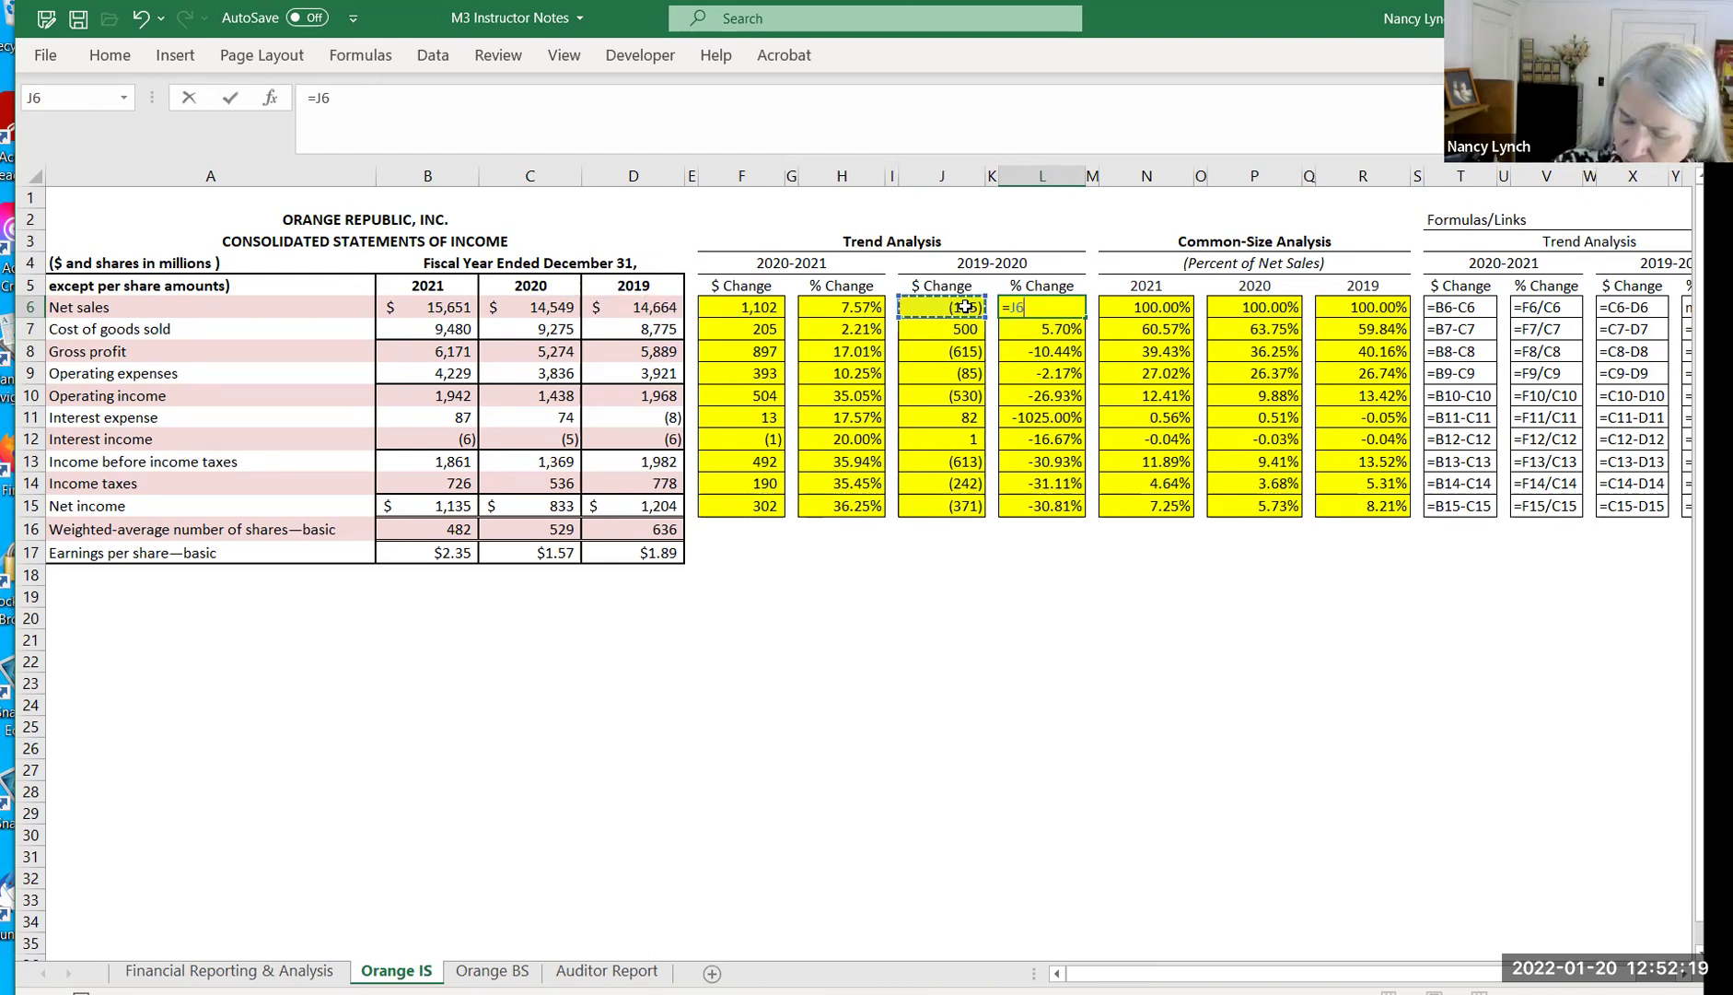
type("/")
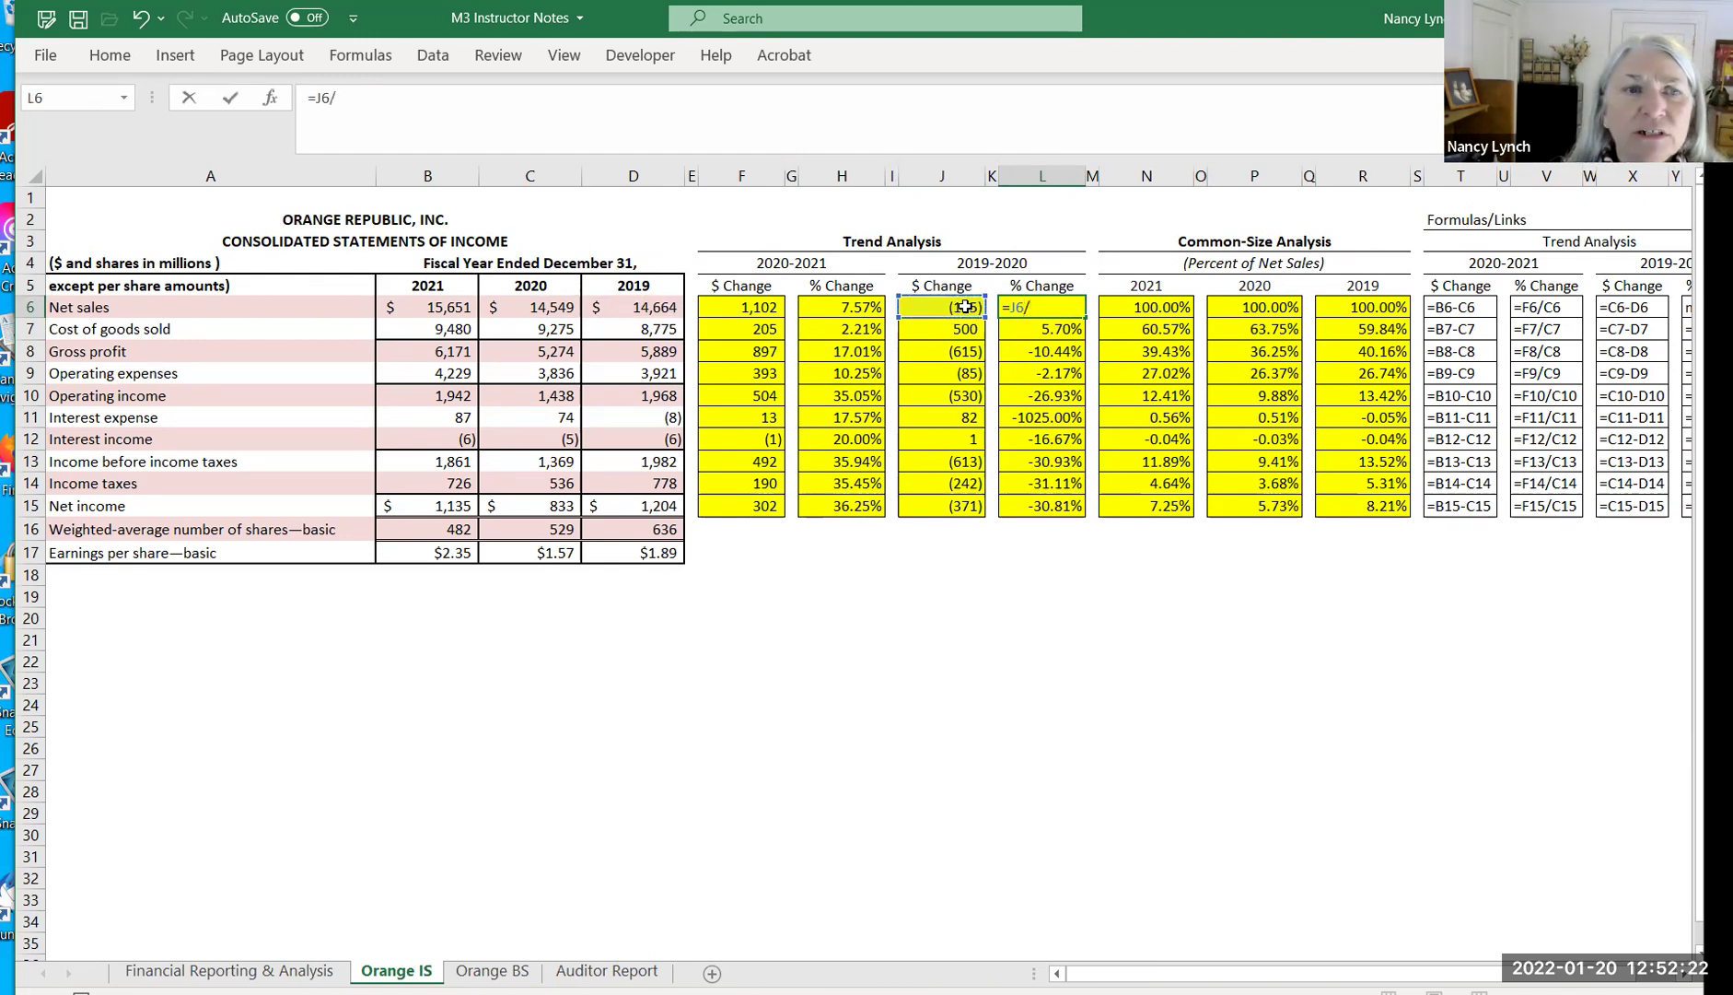
left_click(671, 311)
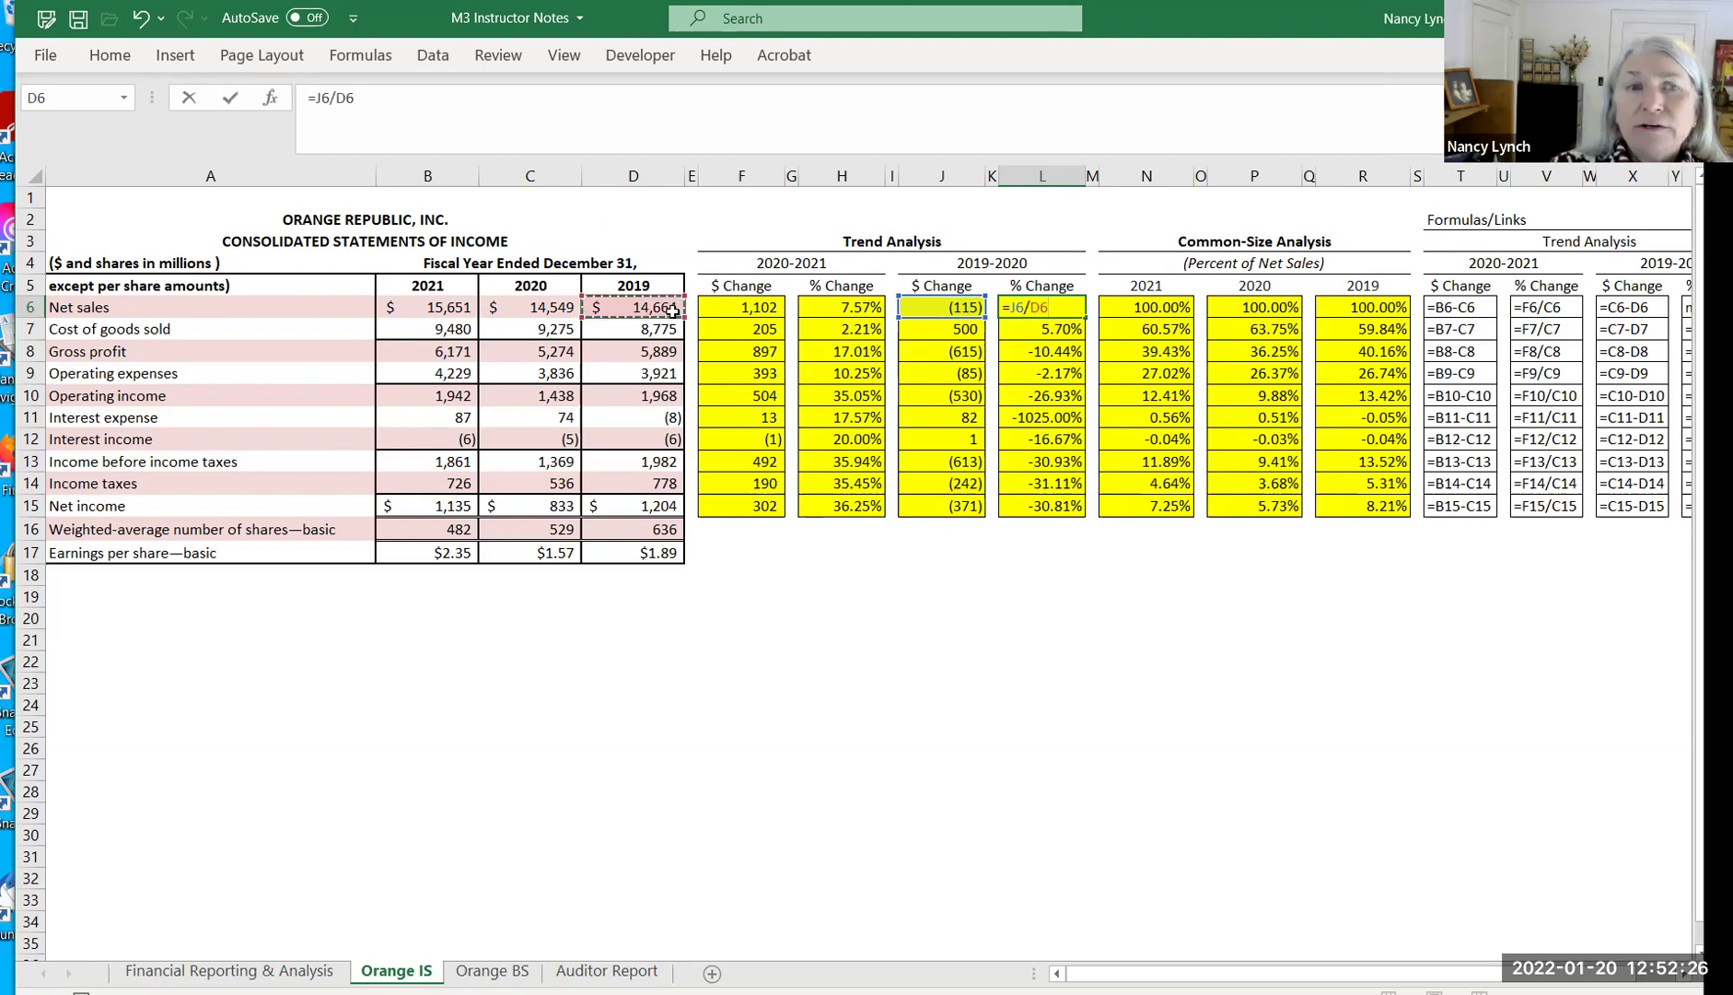
key("Return")
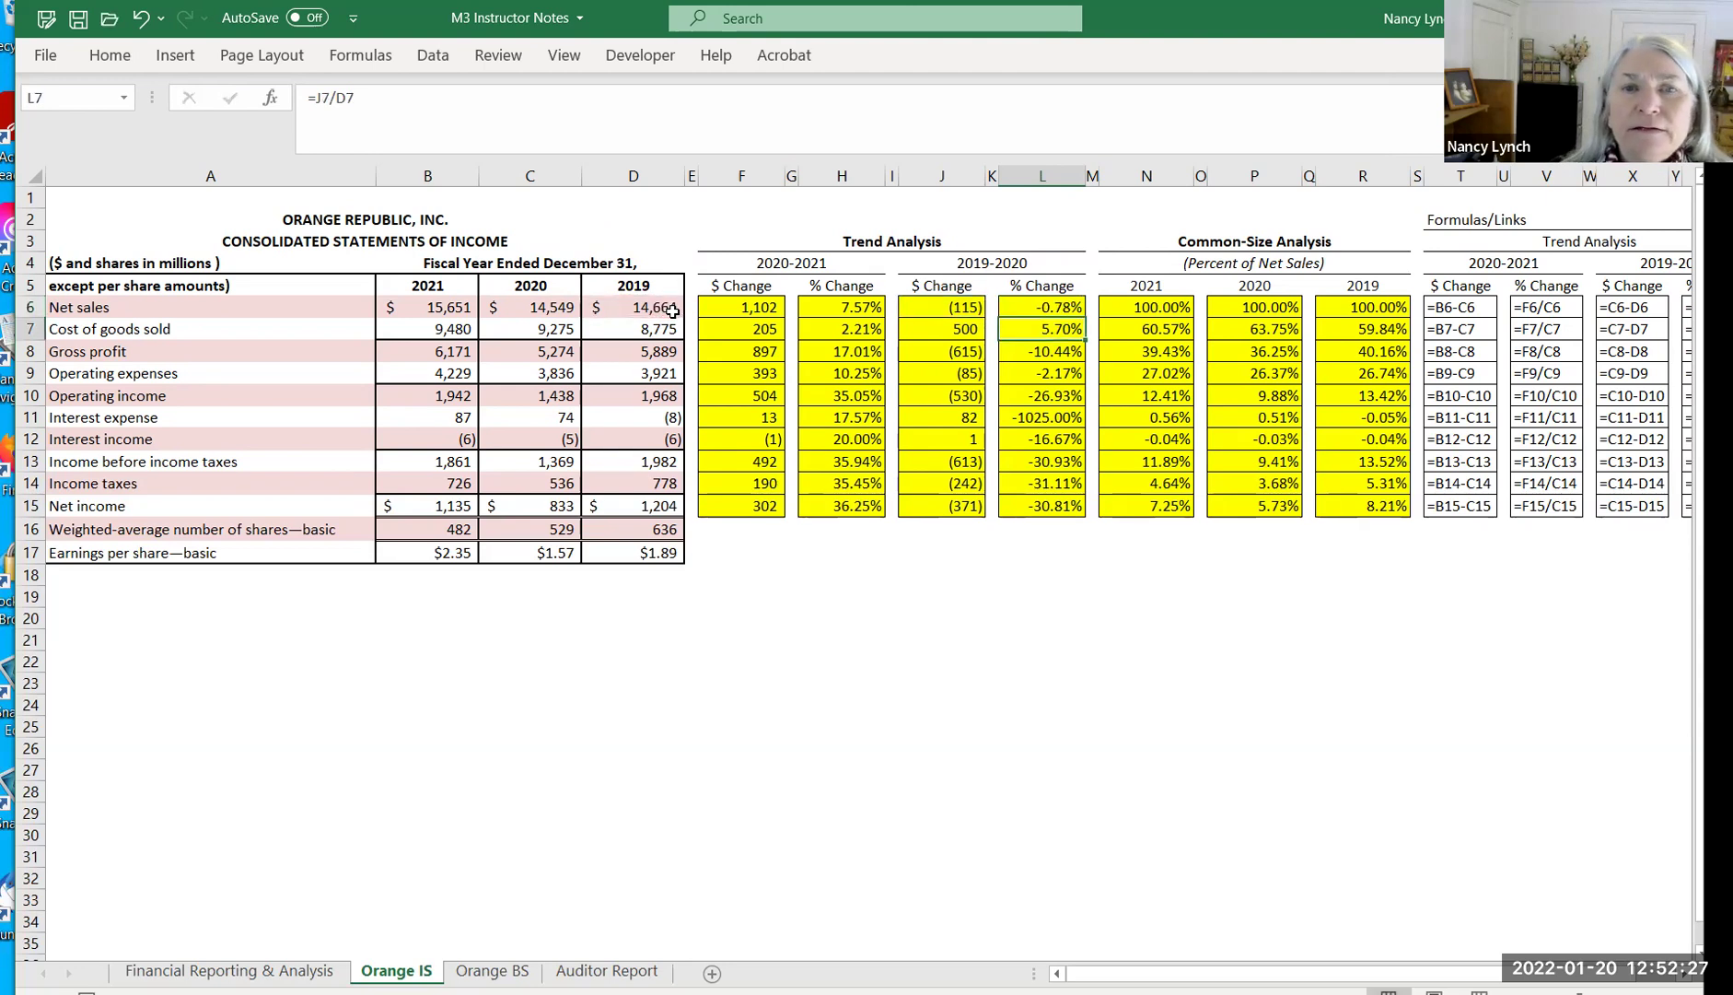
left_click(1073, 307)
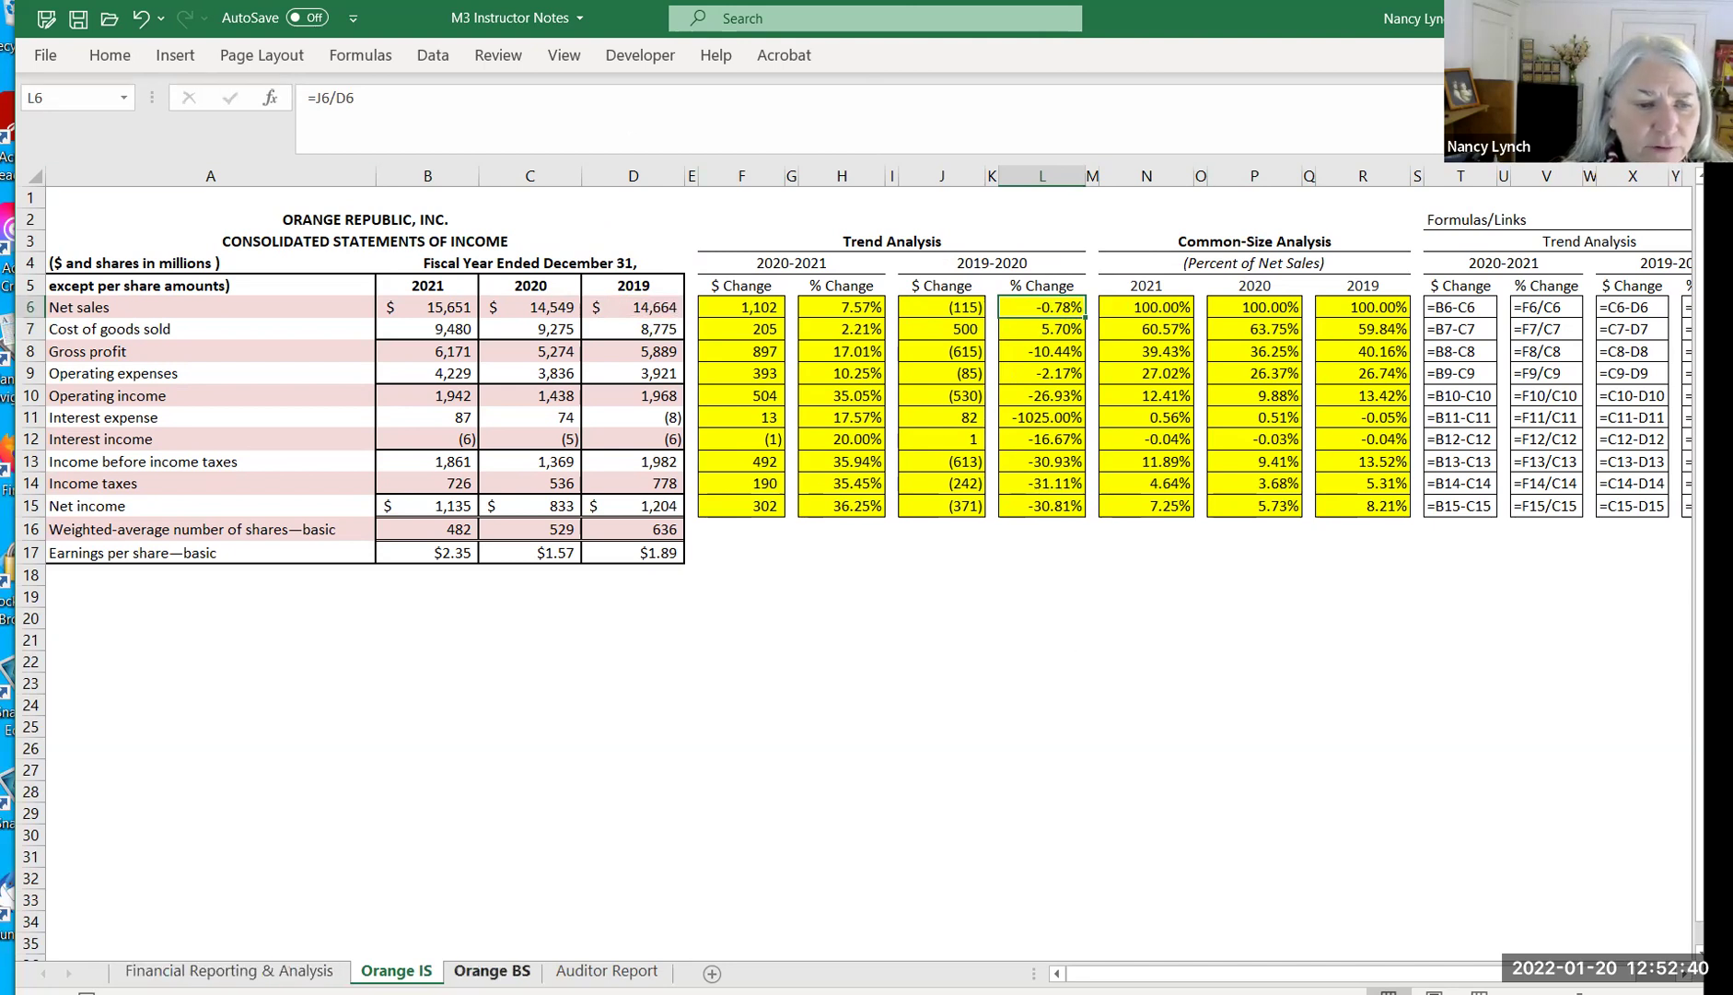
left_click(492, 971)
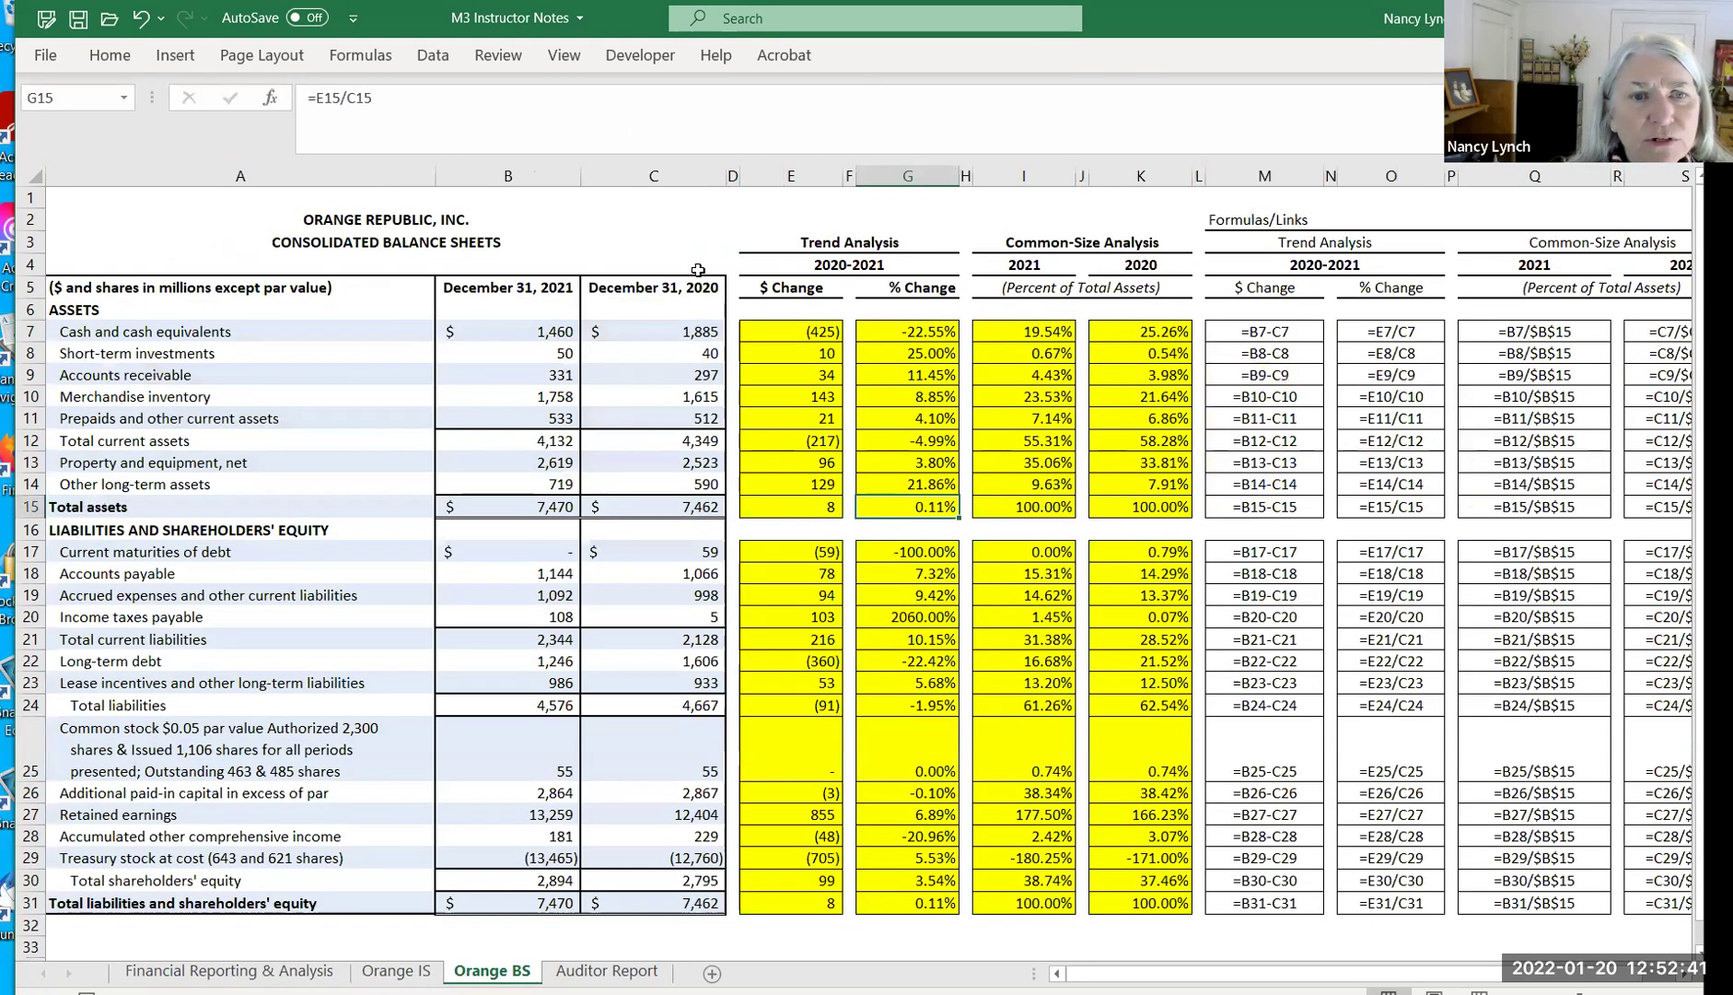
left_click(820, 327)
left_click(899, 331)
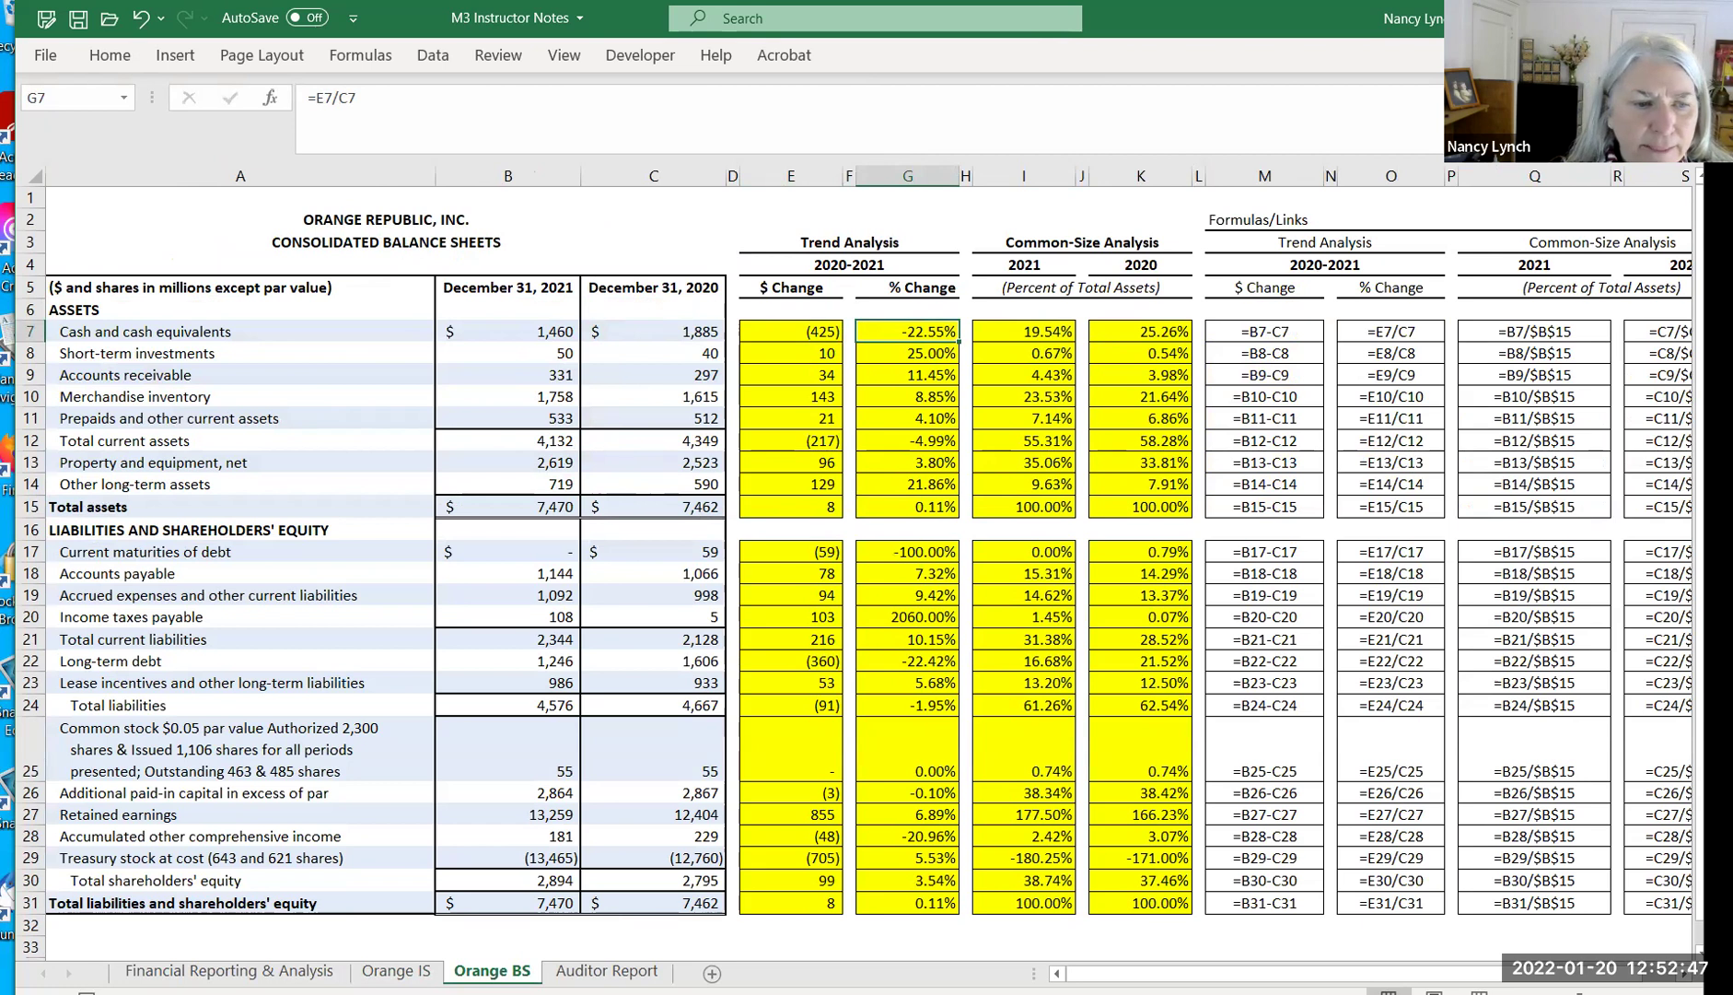
left_click(396, 970)
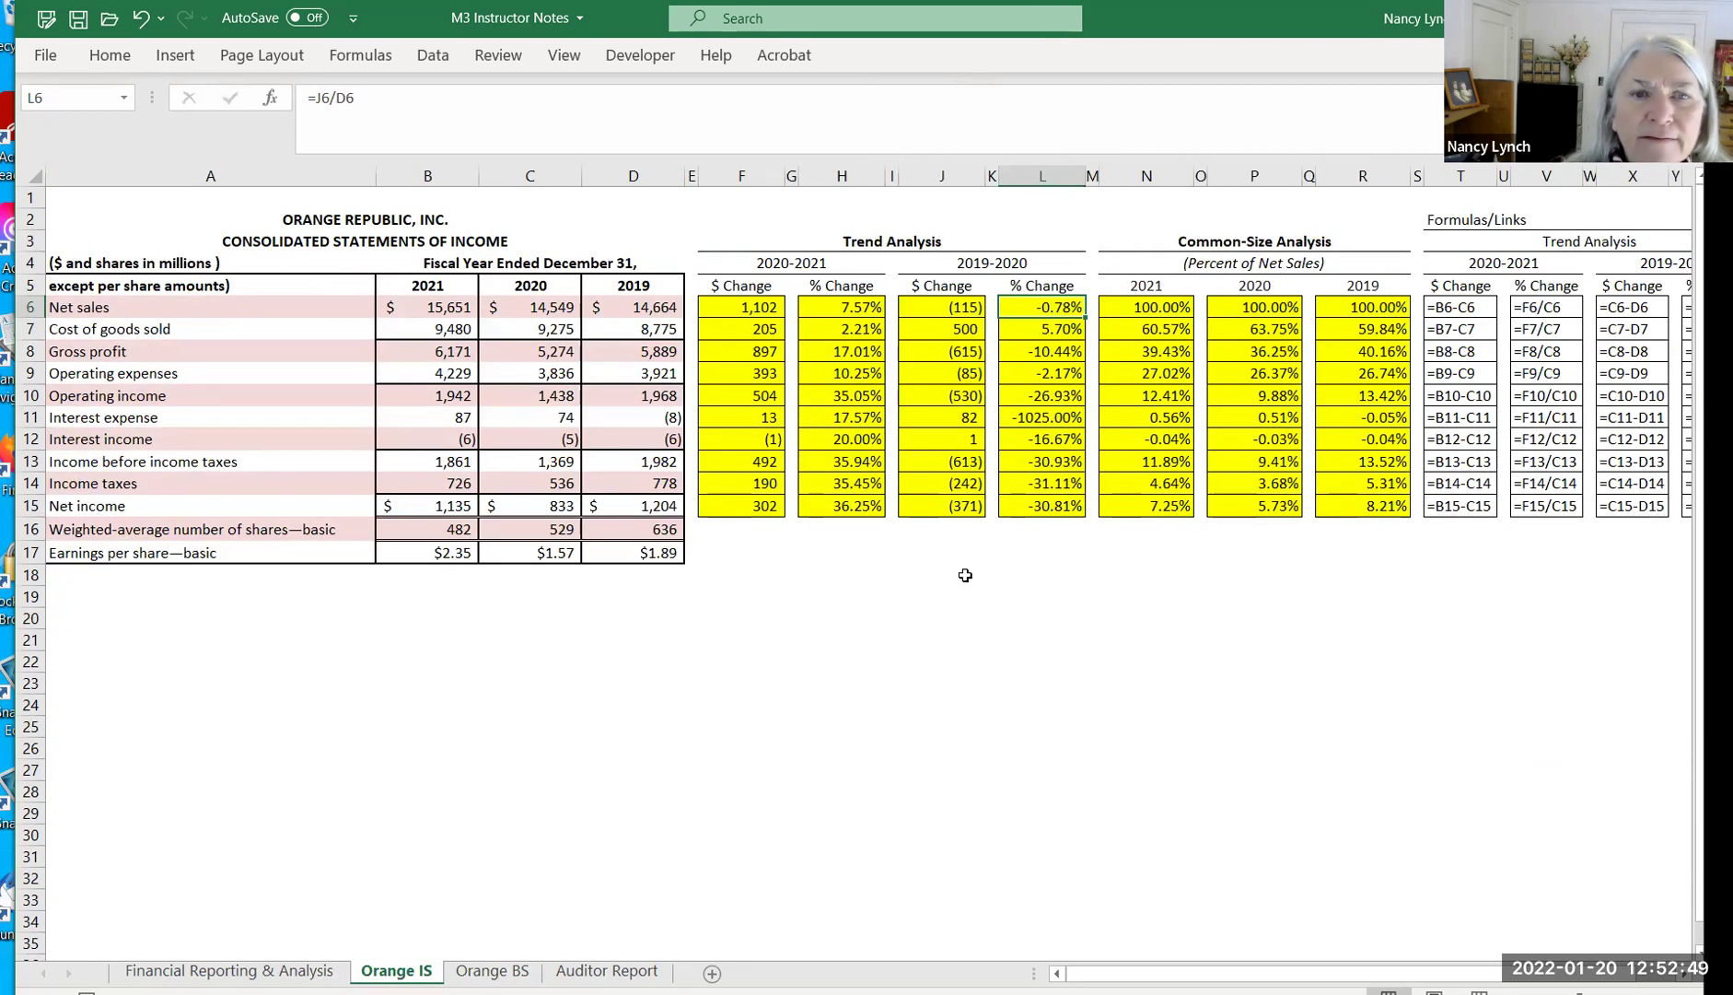
Point out the Common-Size Analysis heading, Percent of Net Sales subtitle, and the N6 net sales formula
left_click(1275, 237)
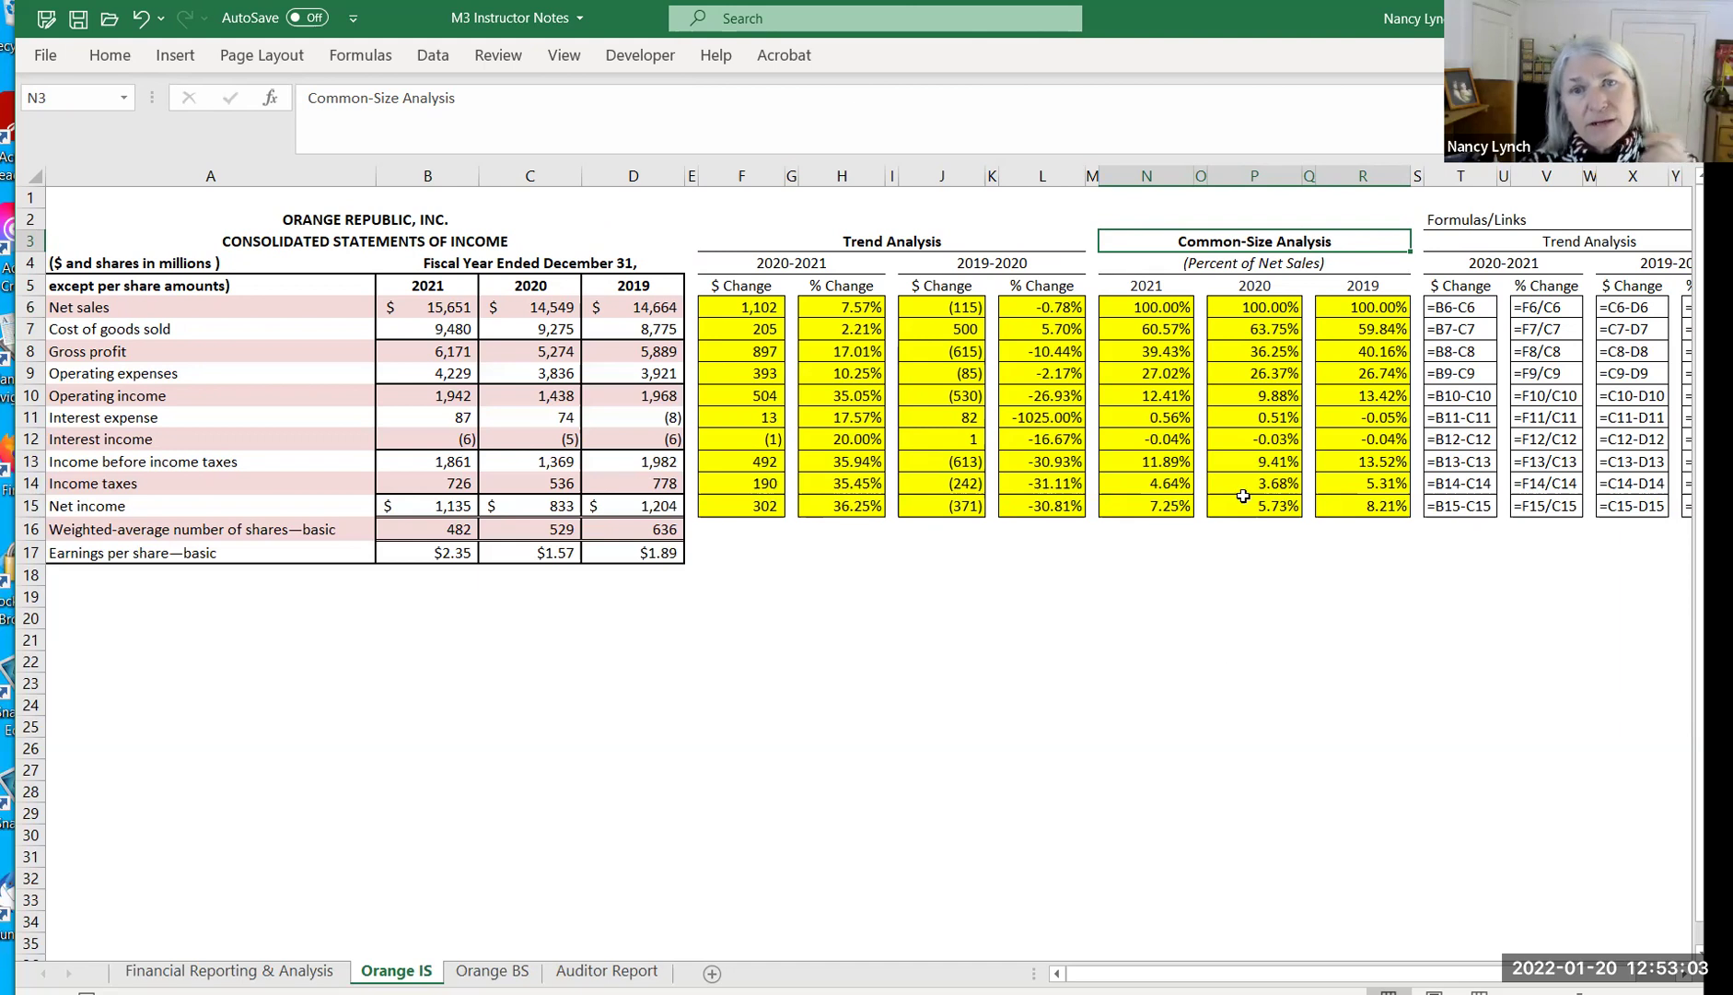
left_click(1201, 264)
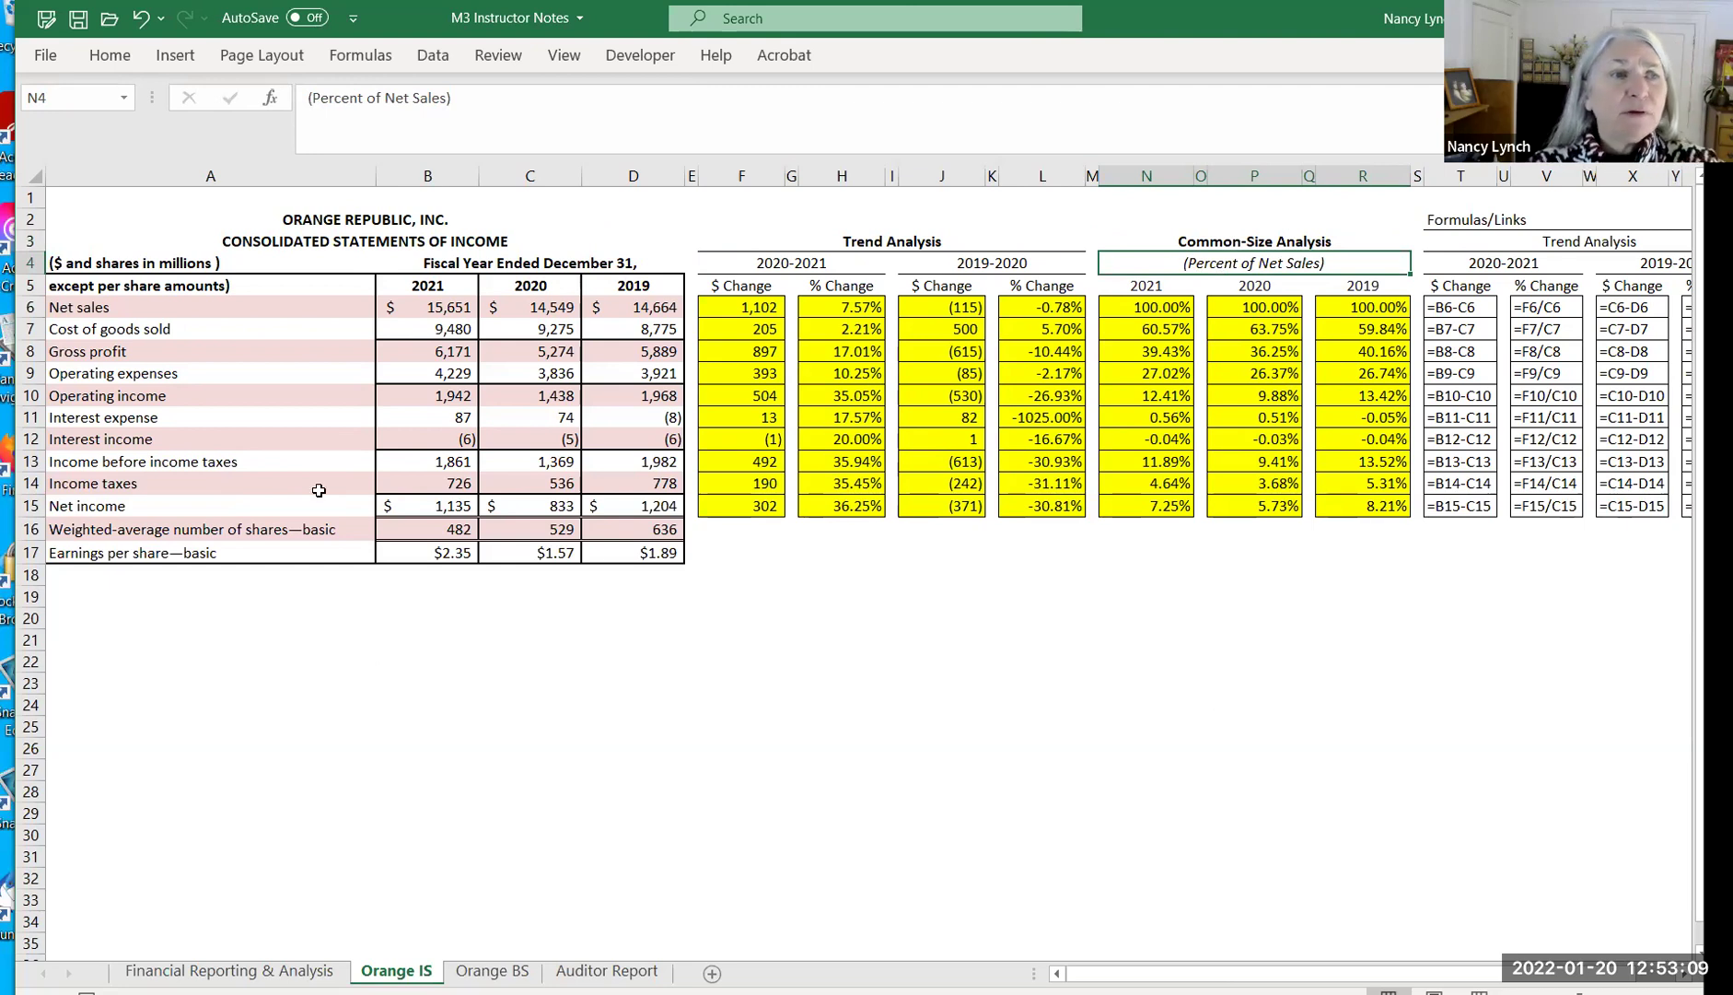
left_click(91, 304)
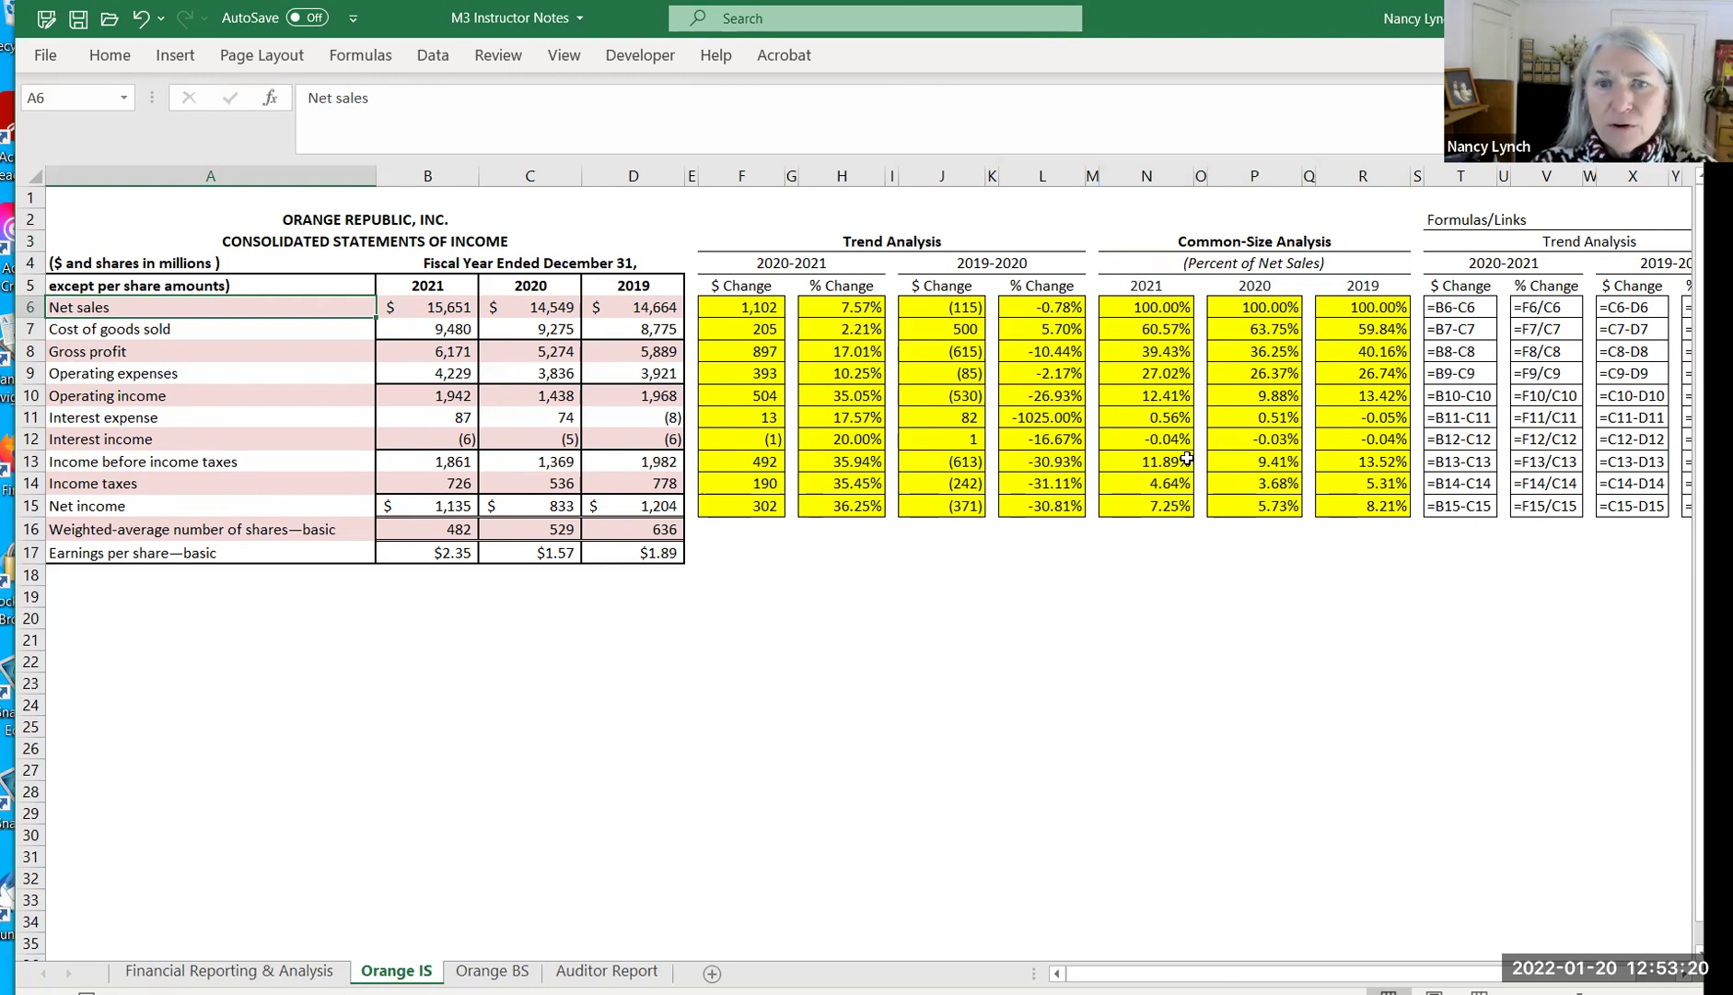
left_click(1182, 311)
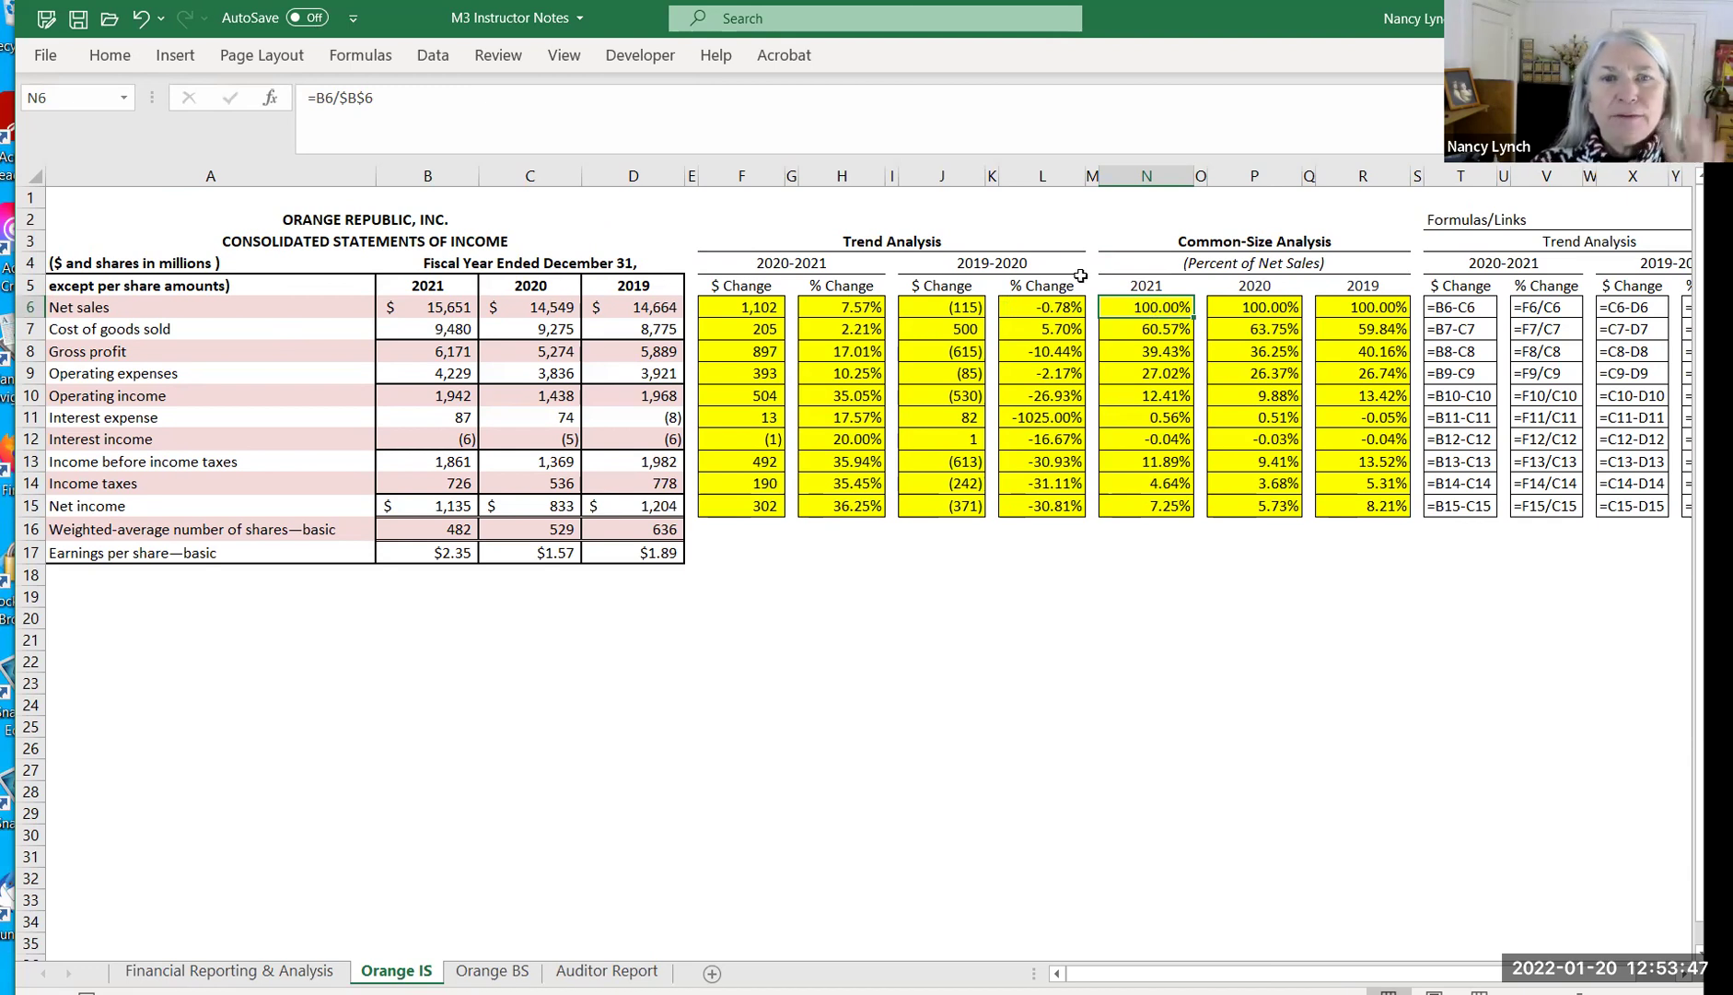
Replace N7 with =B7/B6, showing 2021 cost of goods sold as 60.57% of net sales
left_click(1179, 335)
key("Delete")
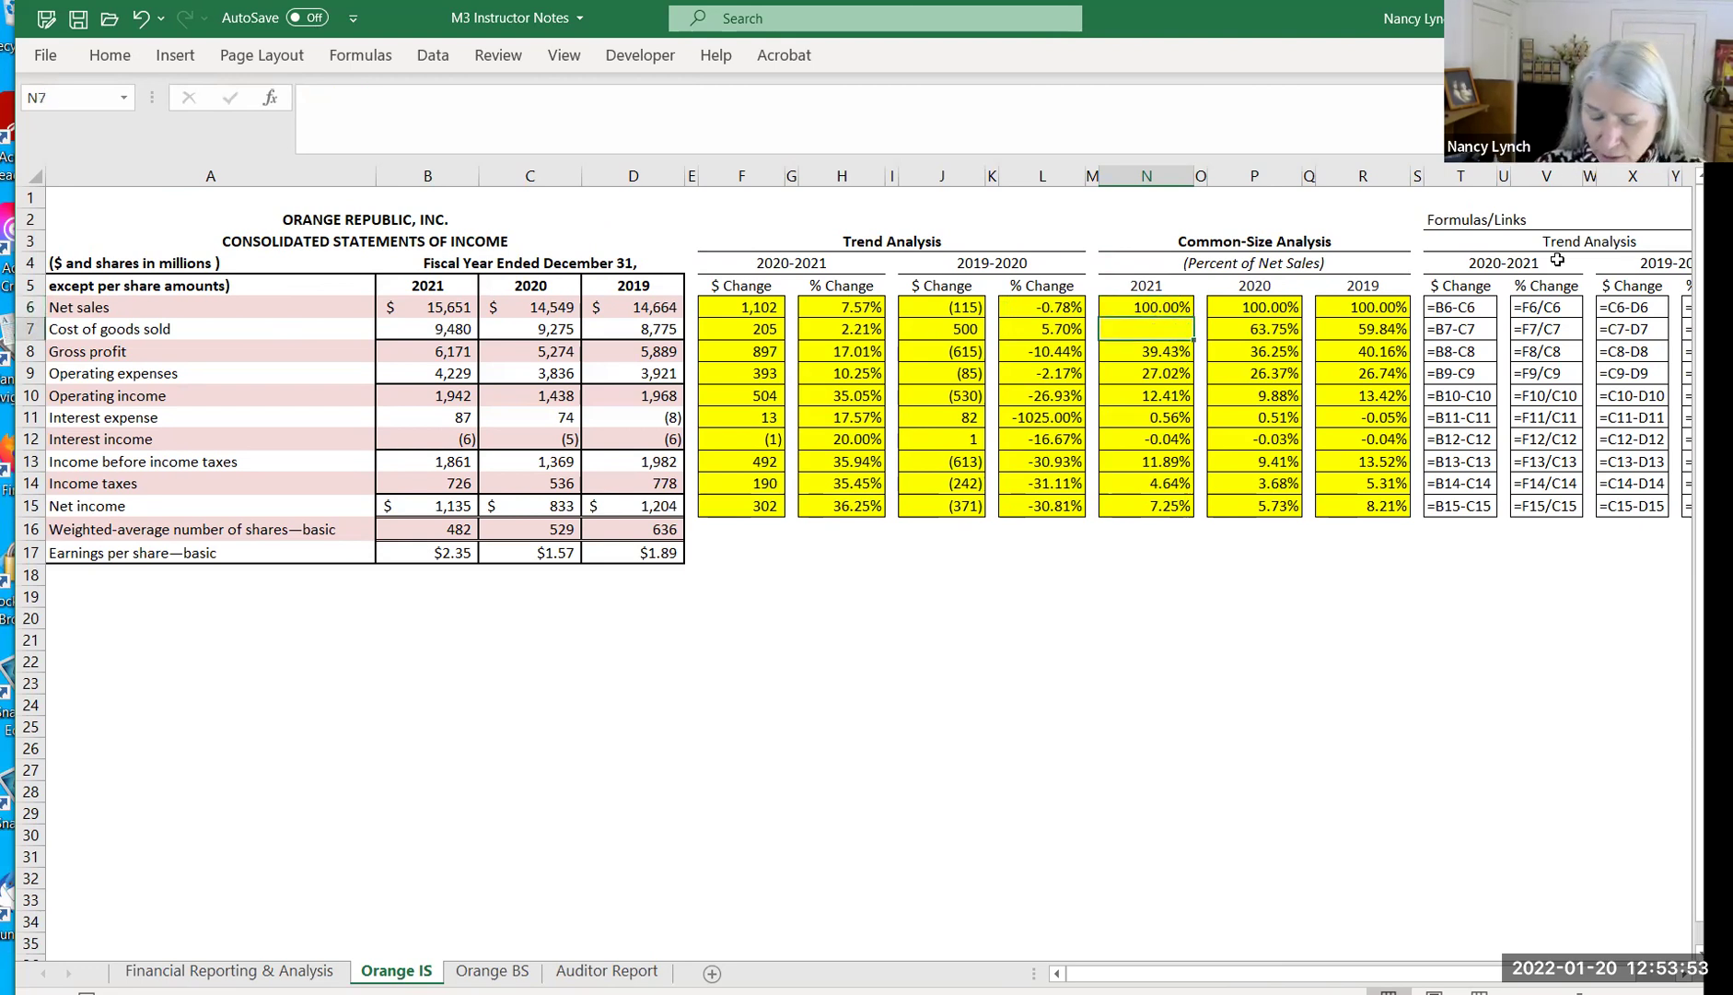
type("=")
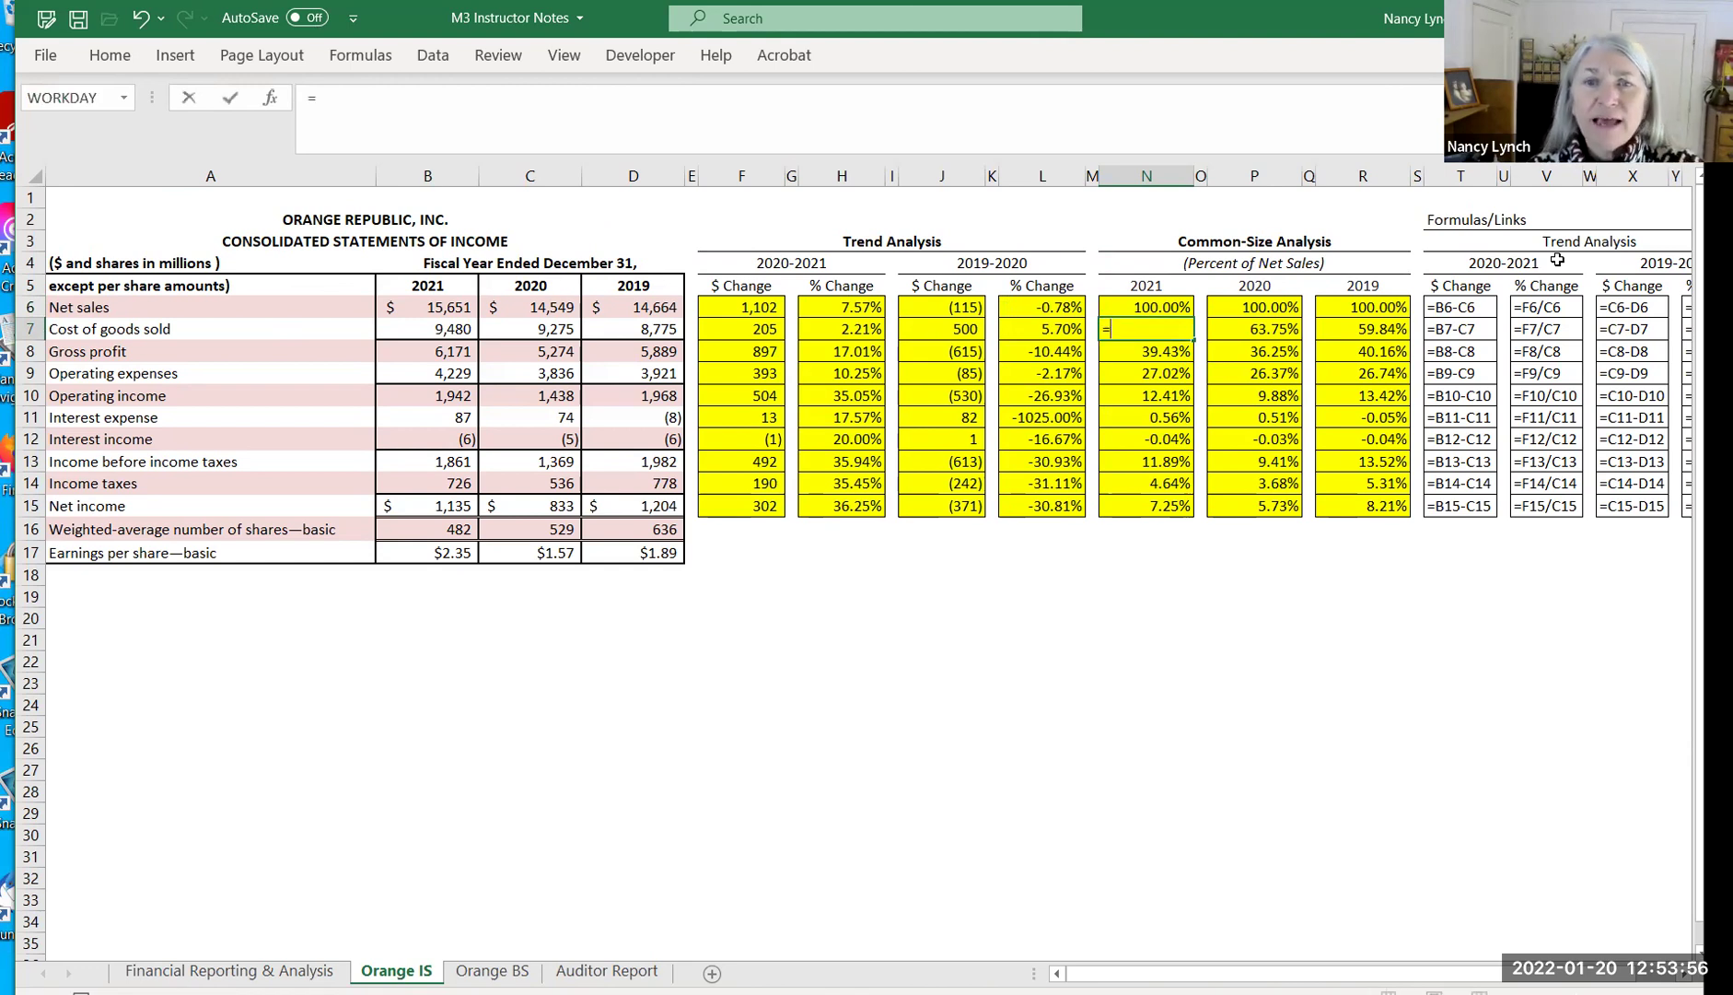
left_click(422, 332)
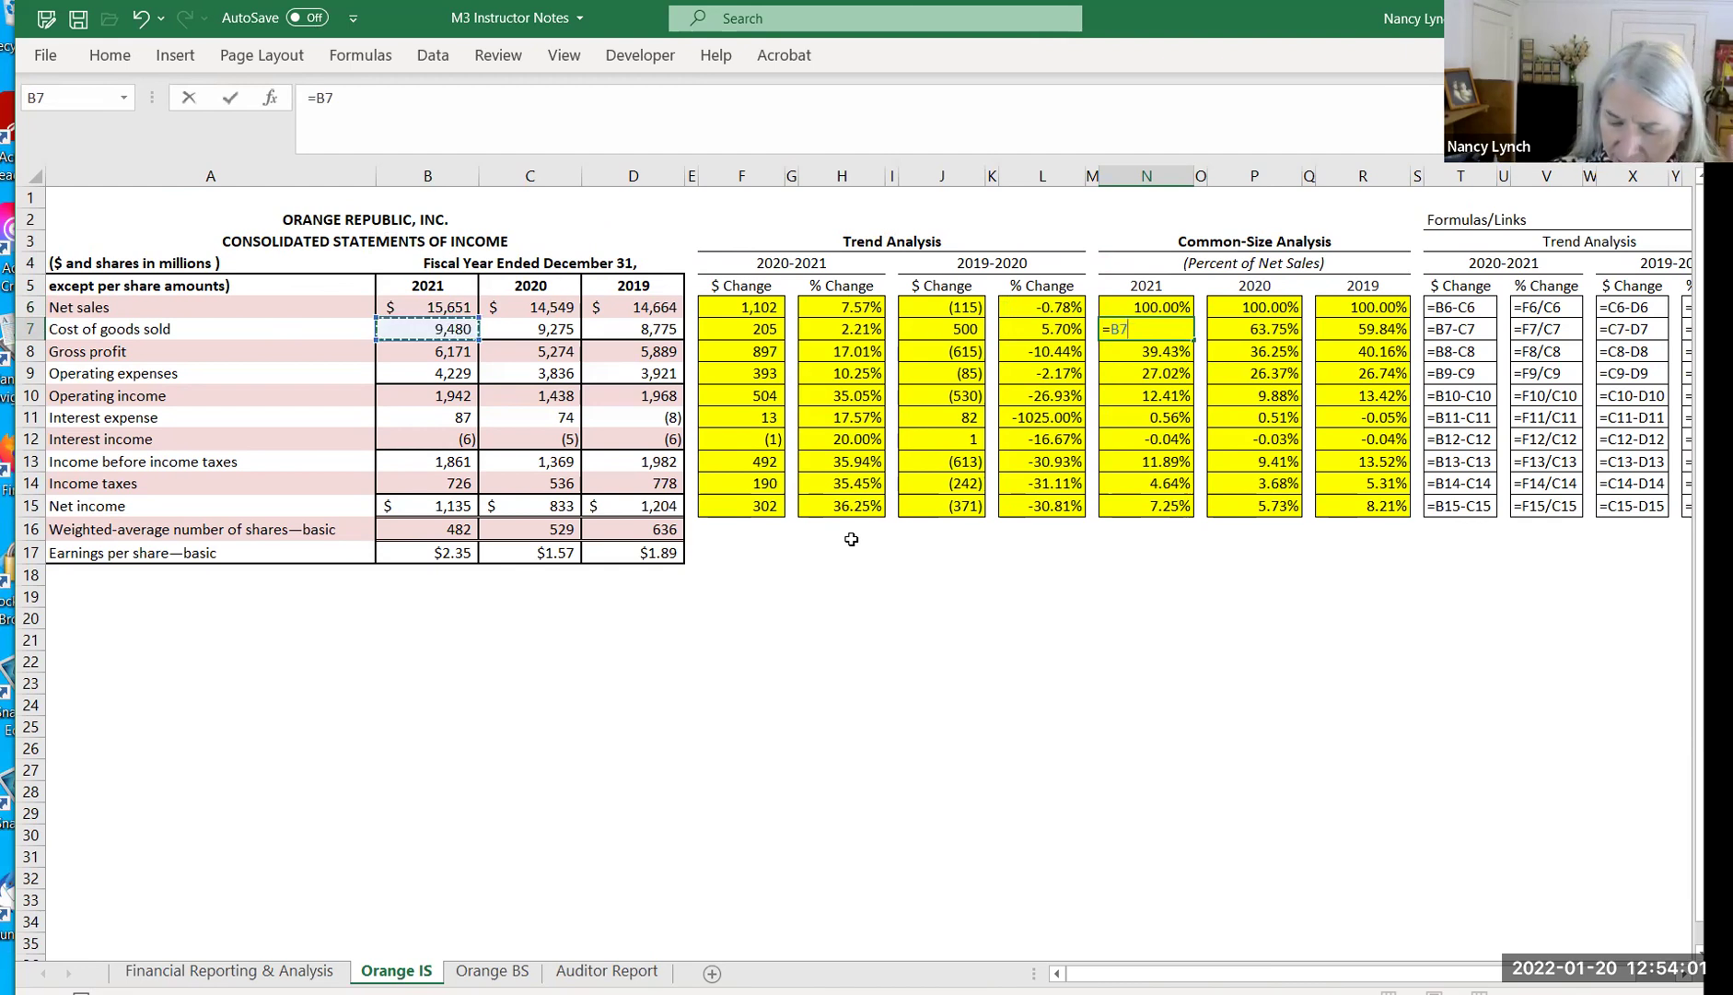
type("/")
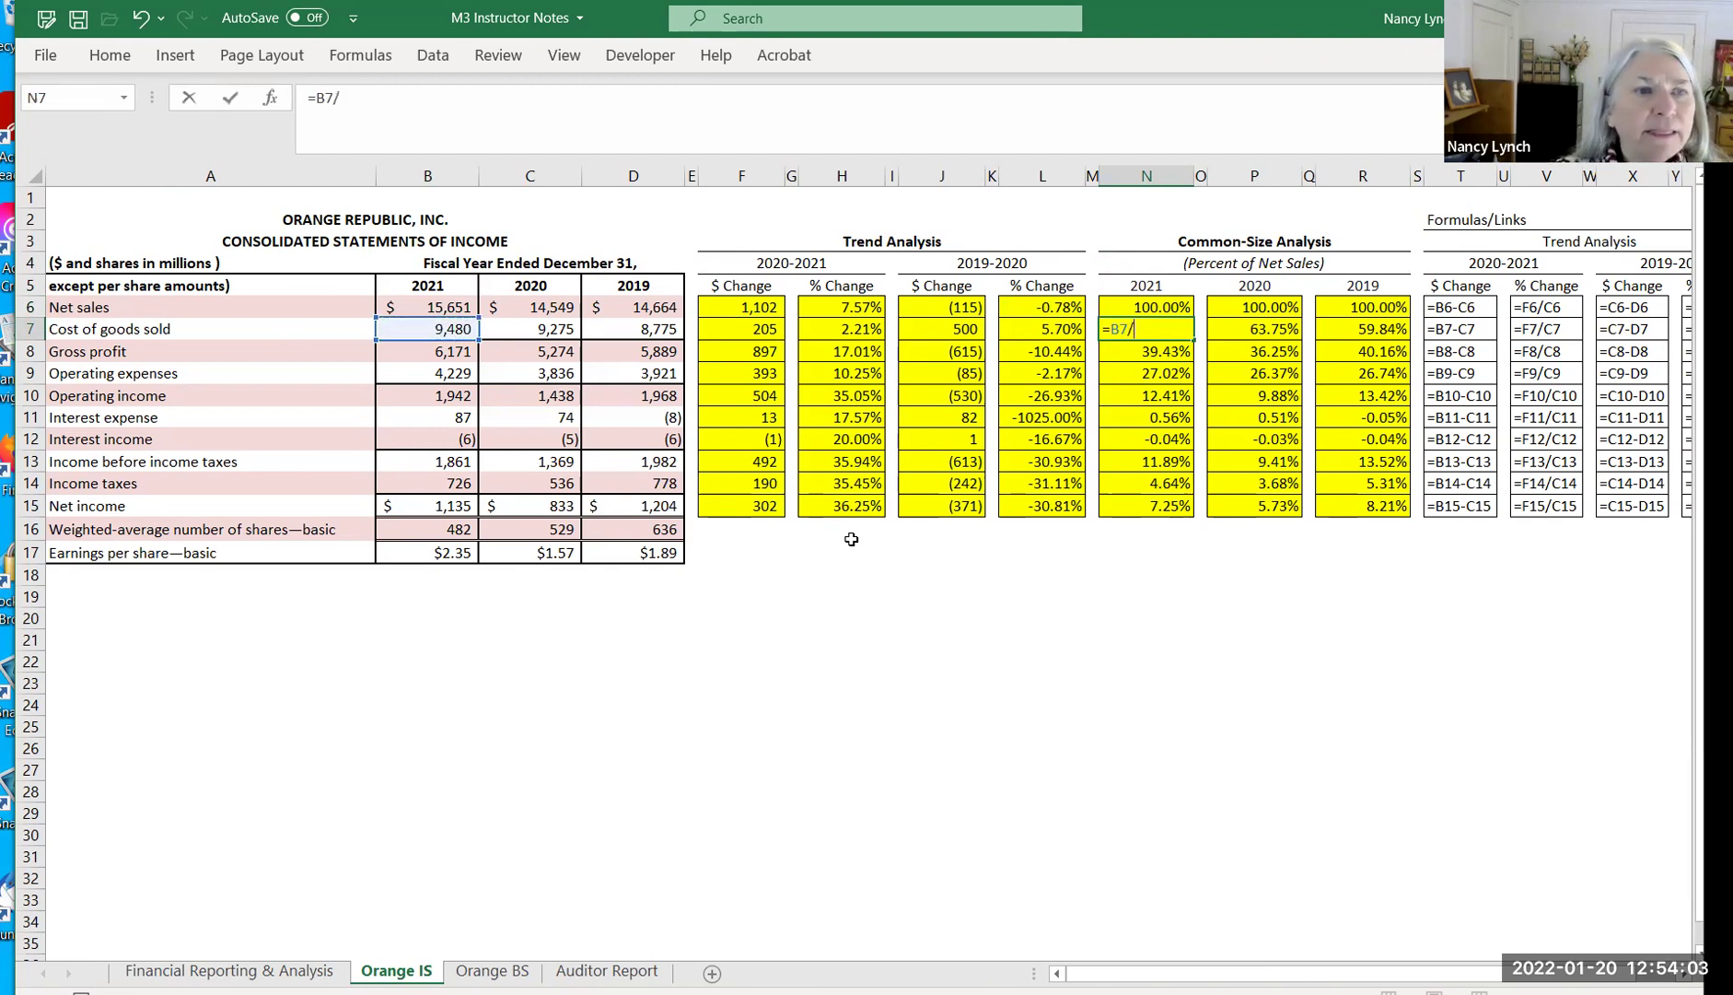
left_click(468, 304)
key("Return")
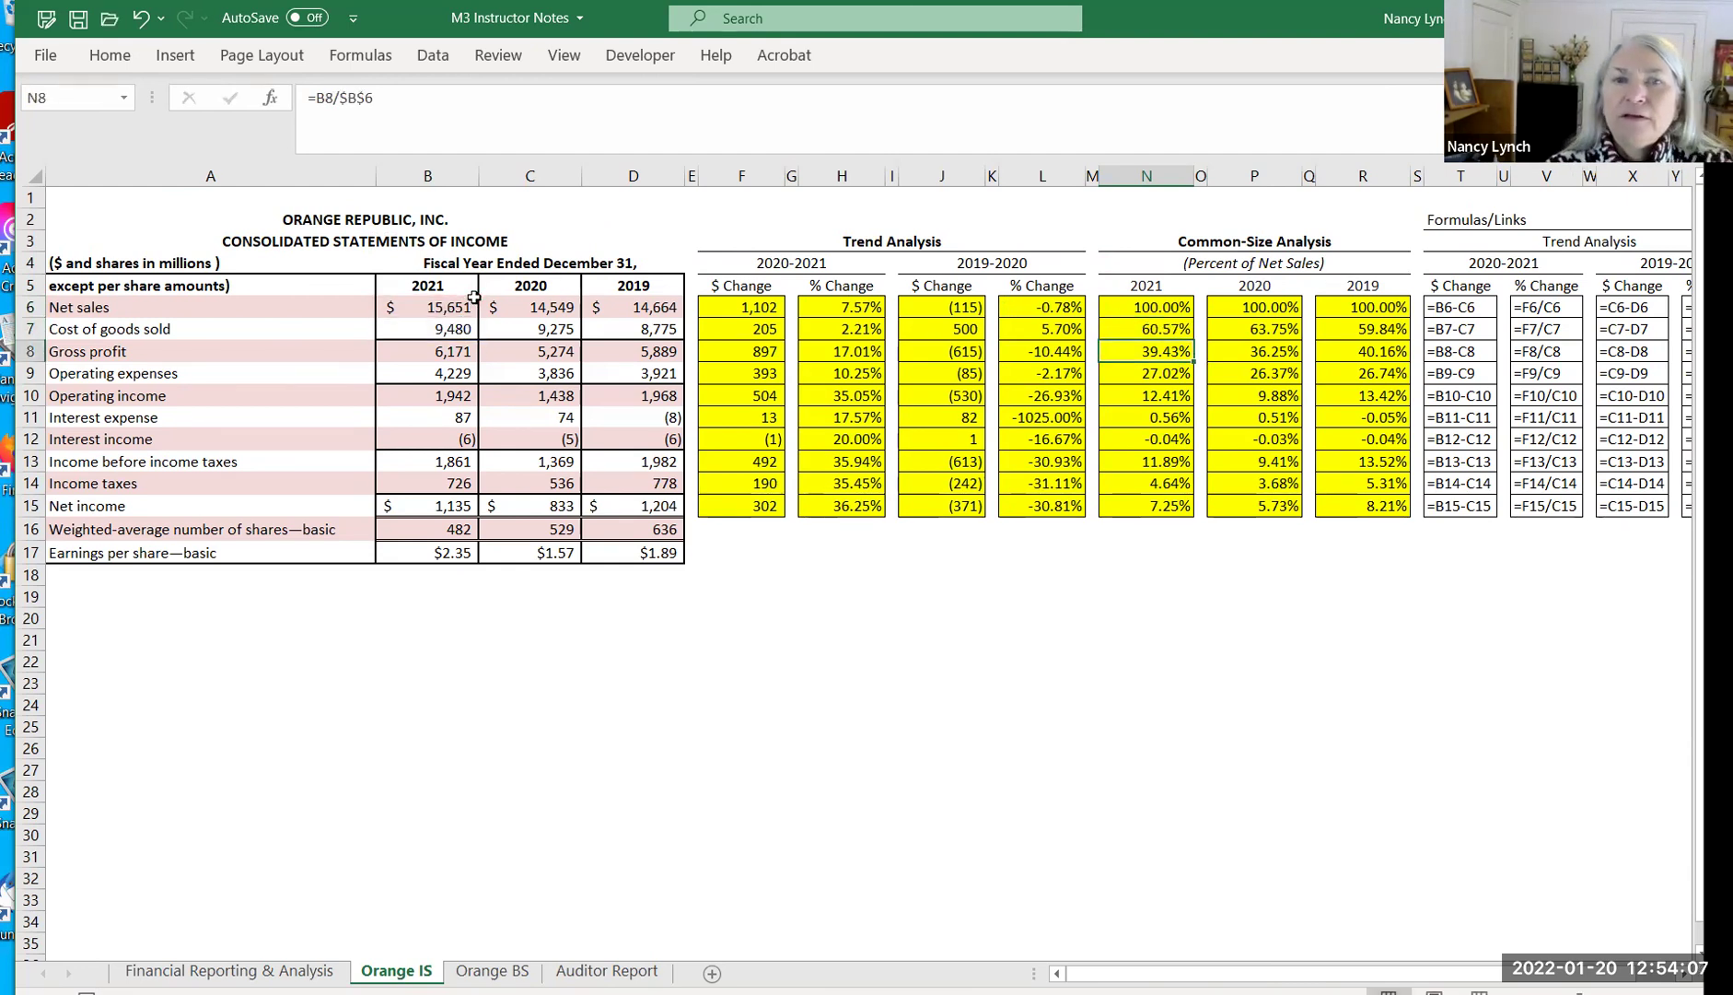
left_click(1144, 328)
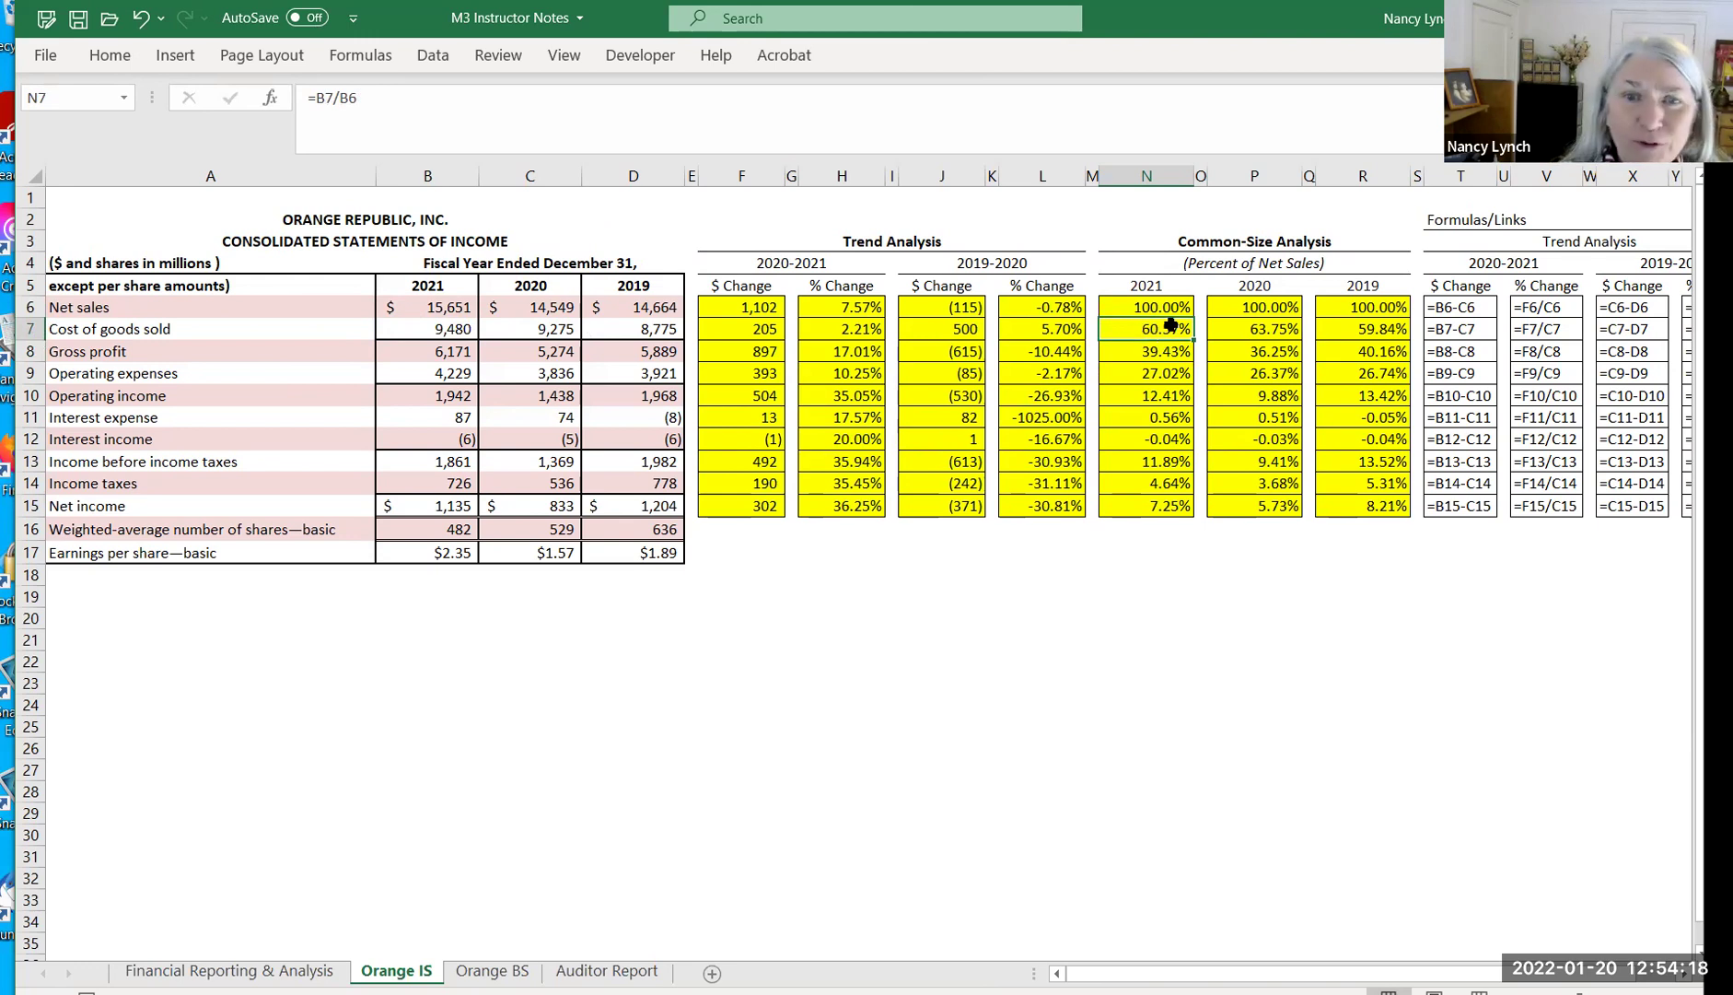
left_click(429, 331)
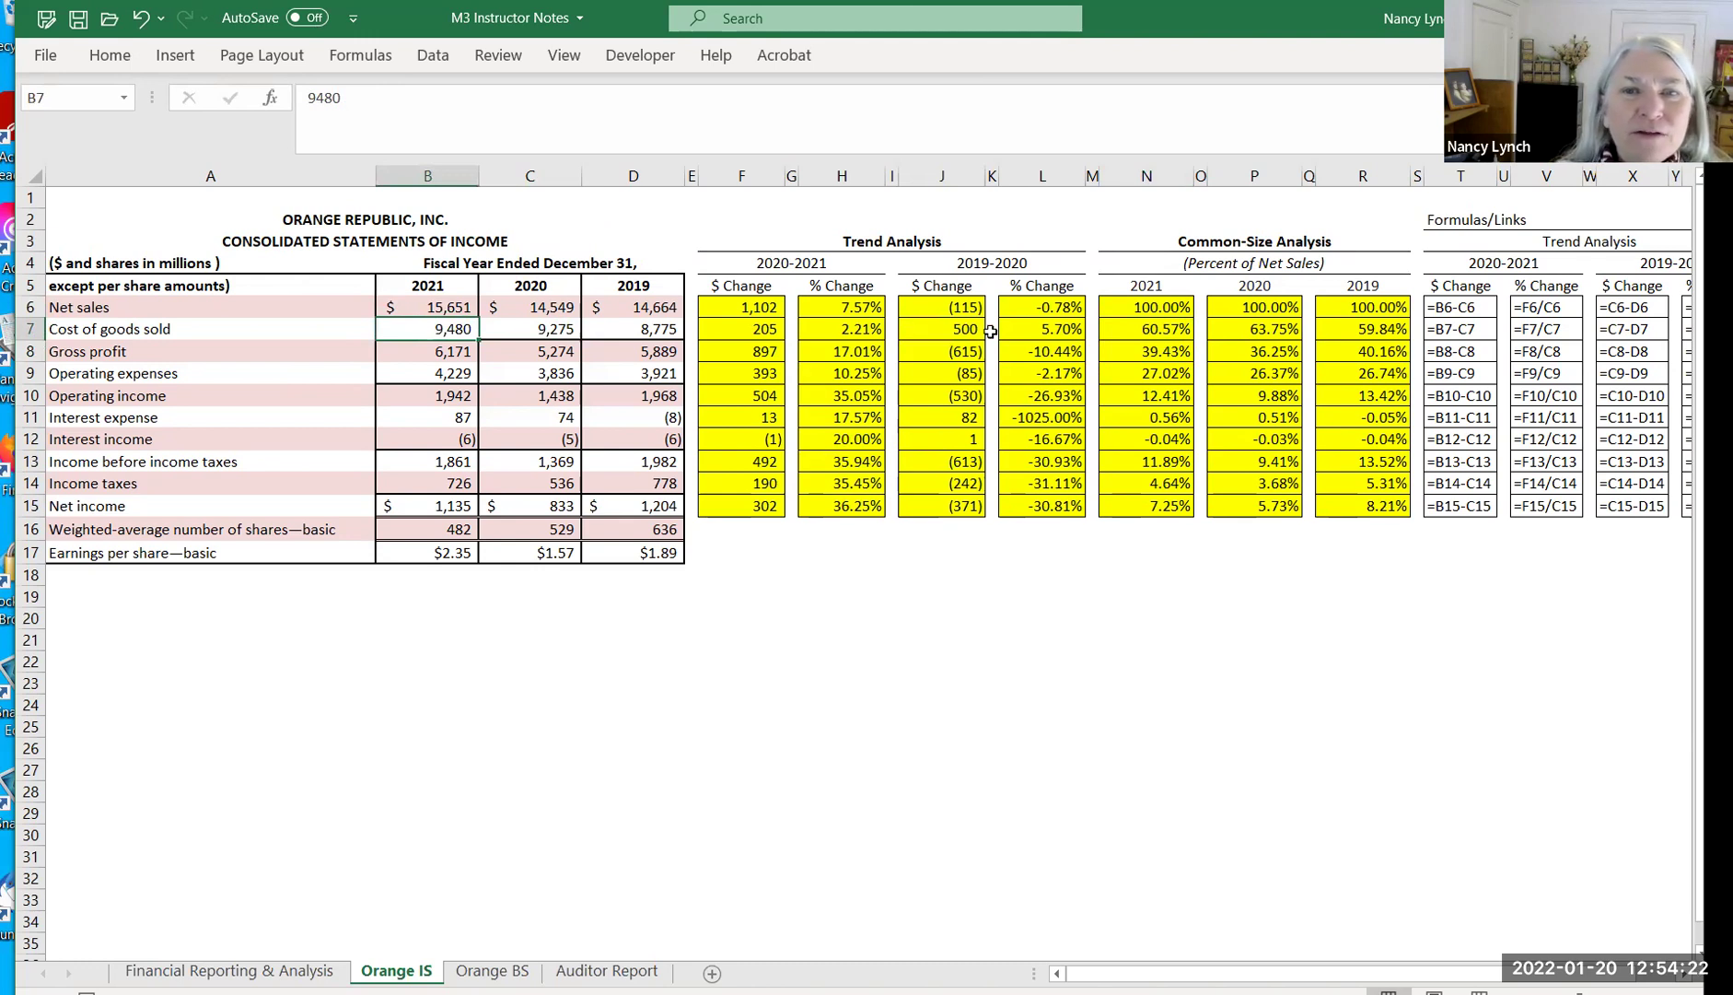
left_click(1177, 330)
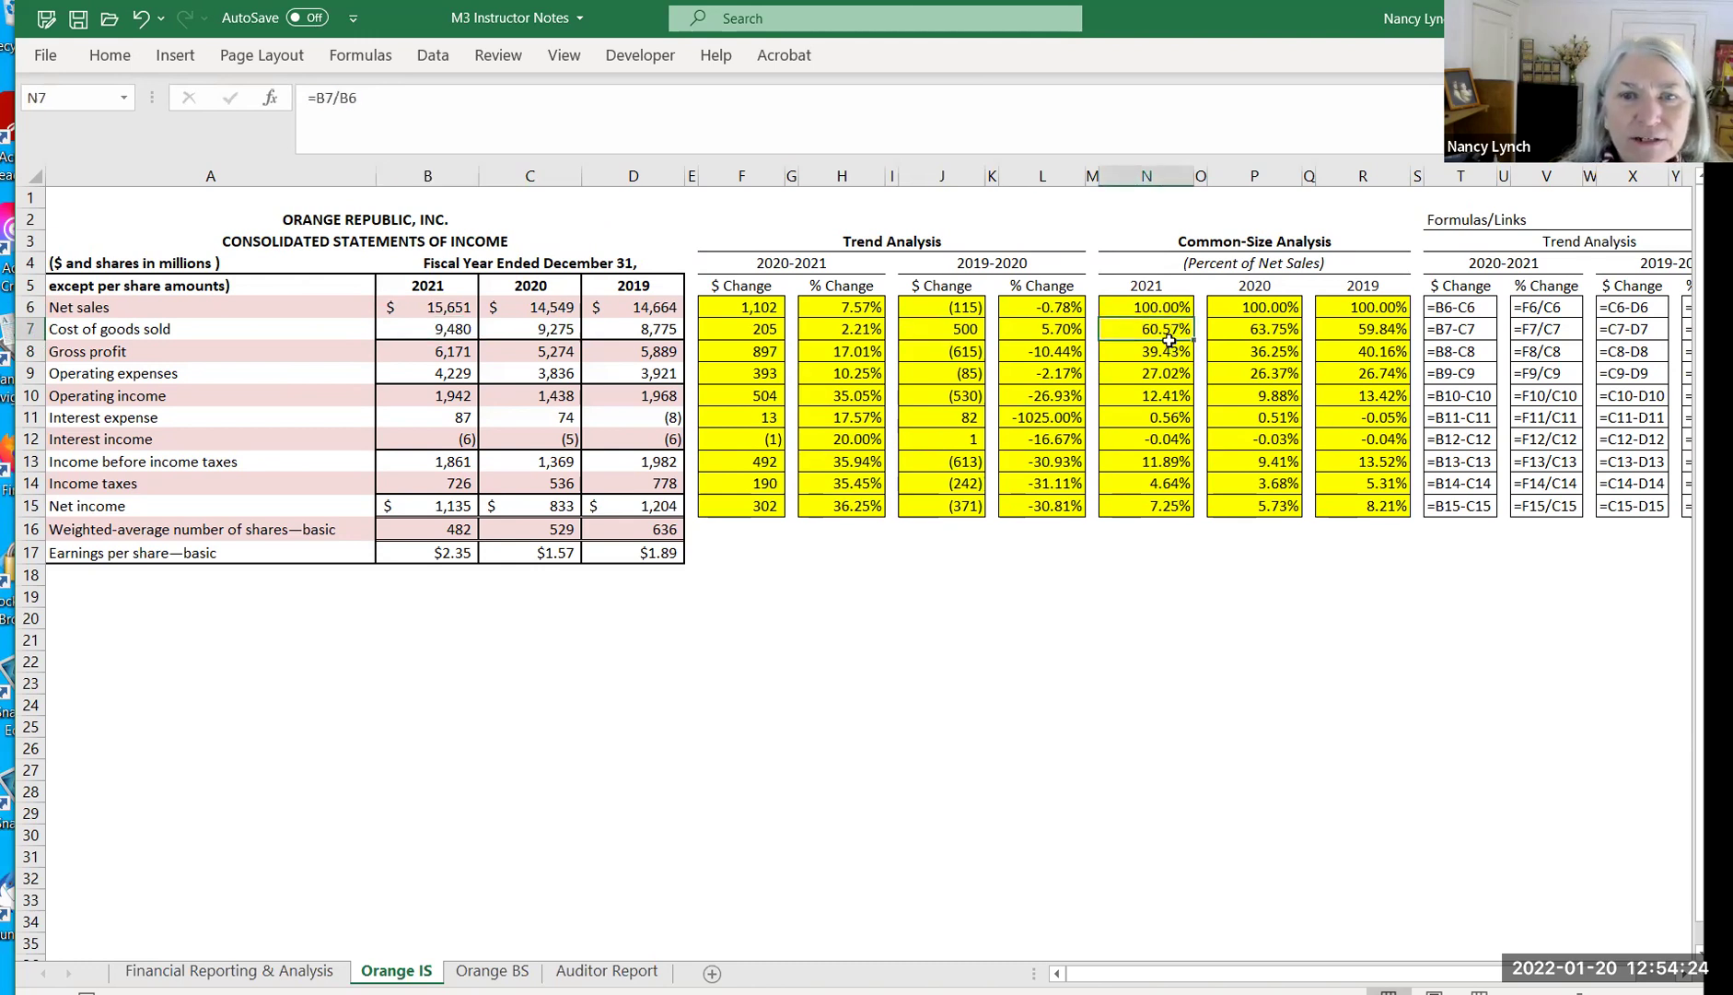
Clear the gross profit cell N8 and begin a new formula there
left_click(1140, 344)
key("Delete")
type("=")
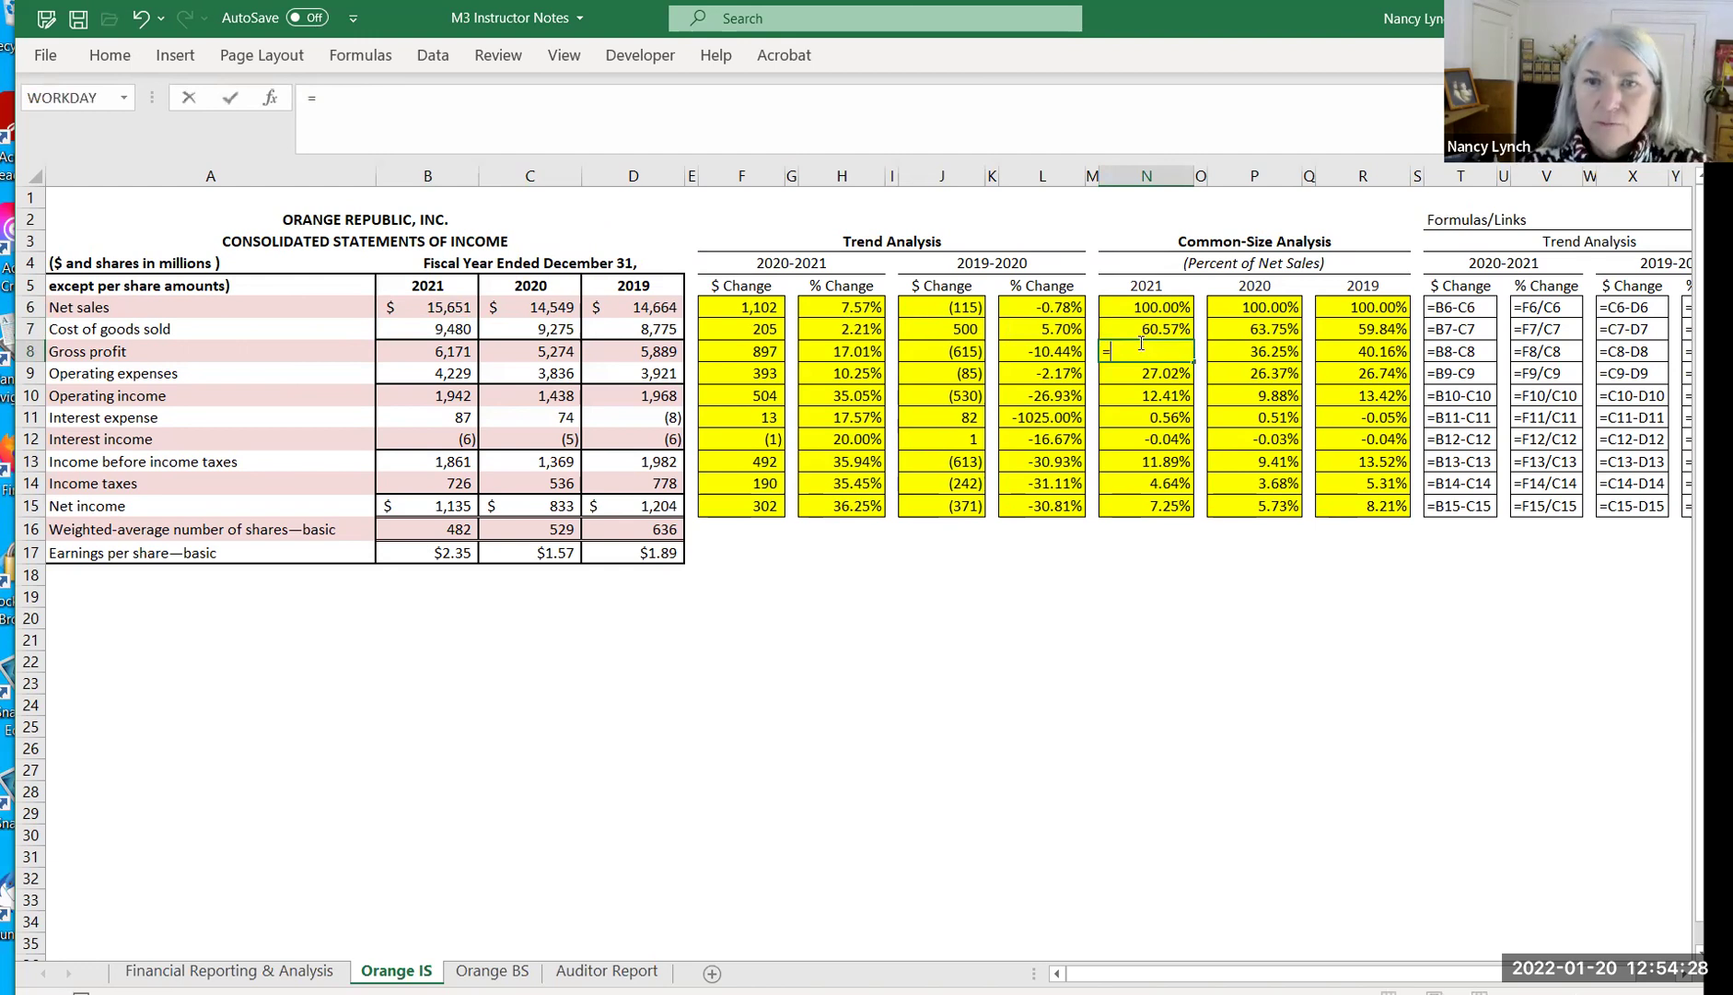
Finish N8 as =B8/B6 so 2021 gross profit shows 39.43%
left_click(445, 351)
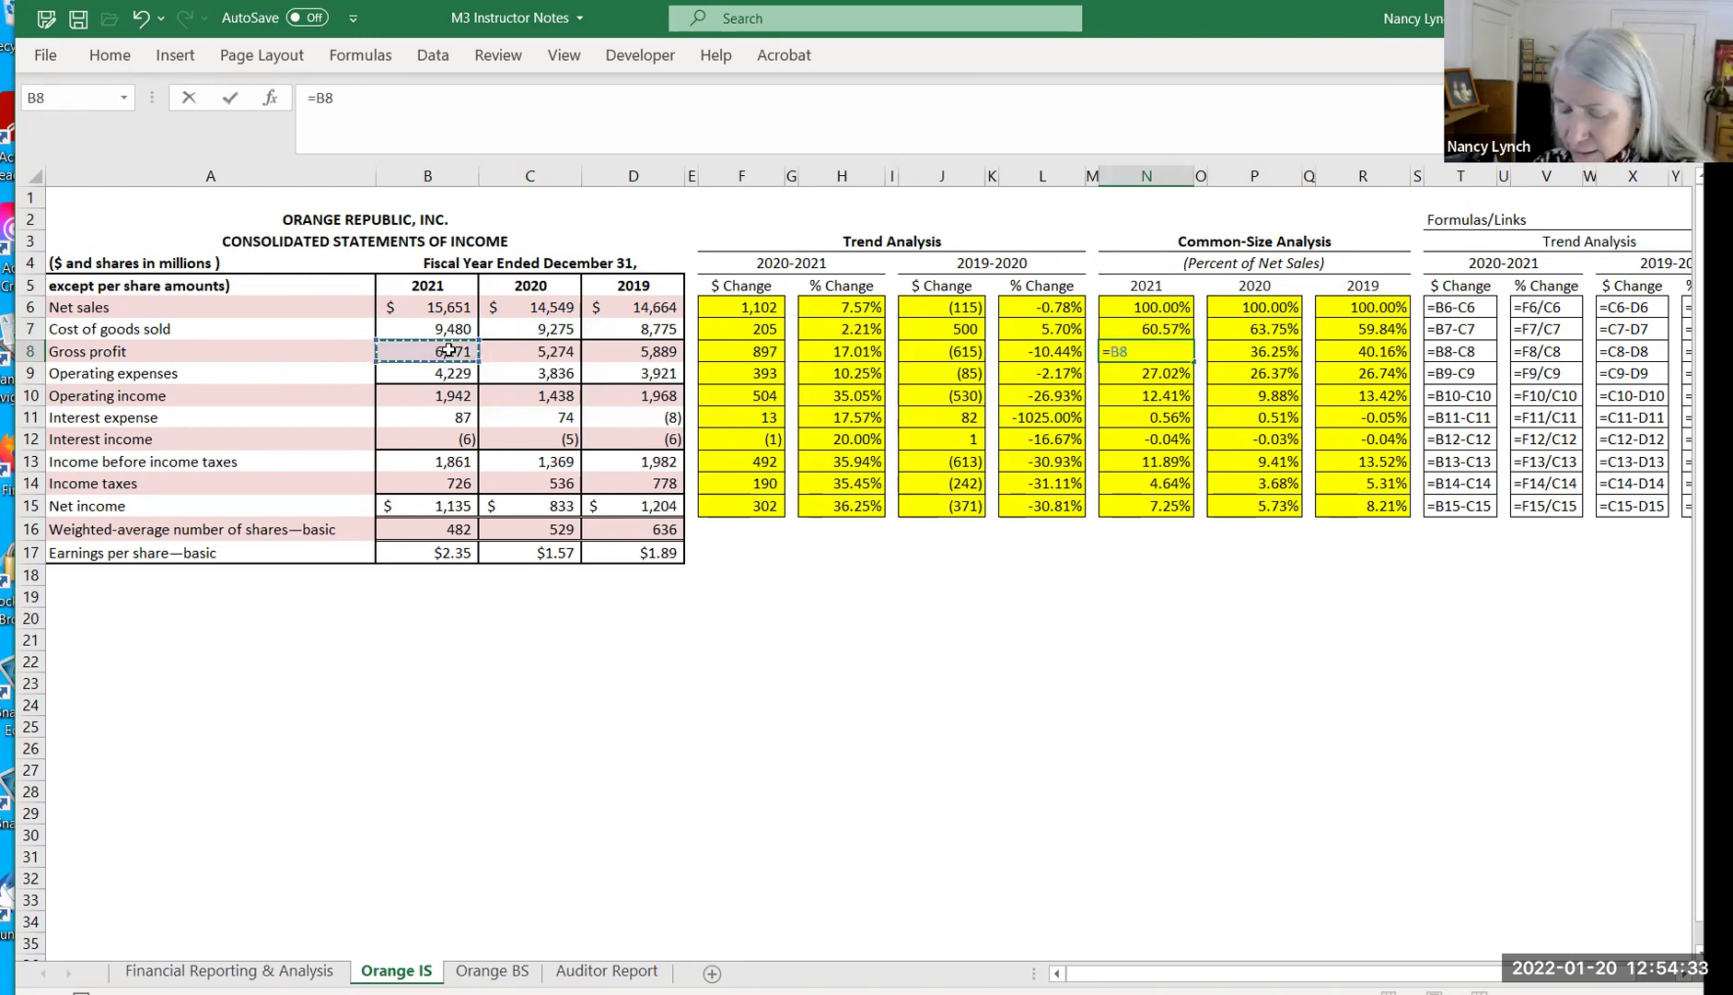
type("/")
left_click(459, 304)
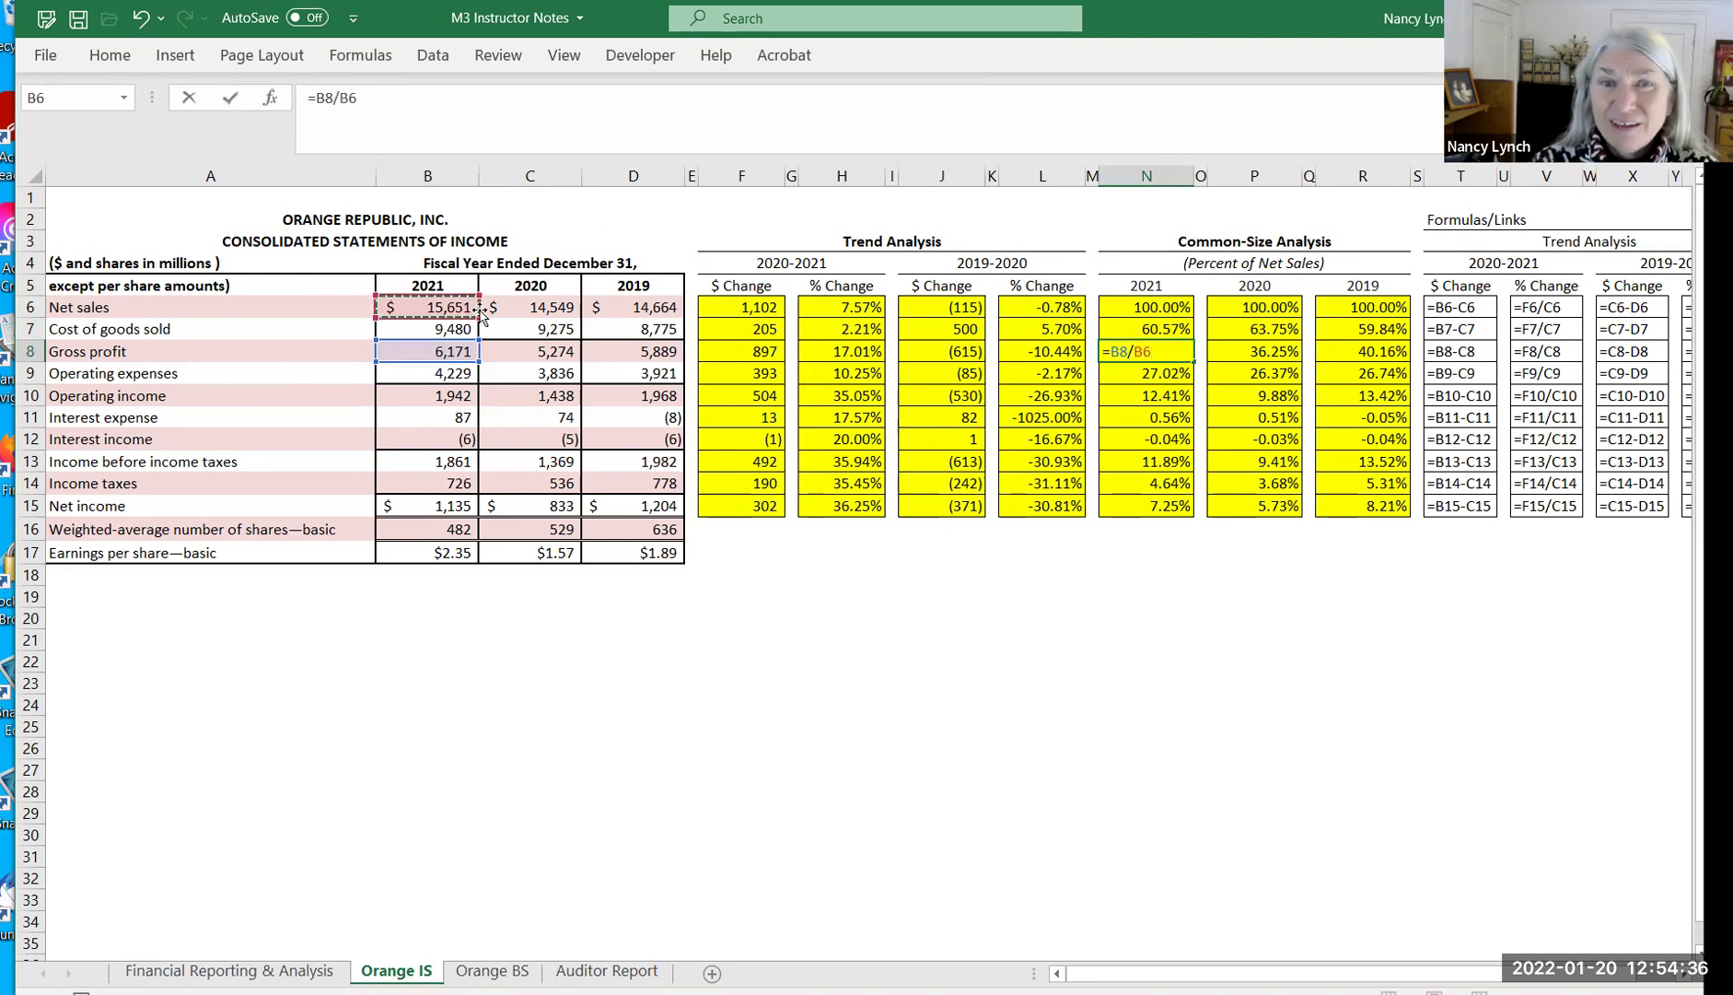
key("F4")
key("Return")
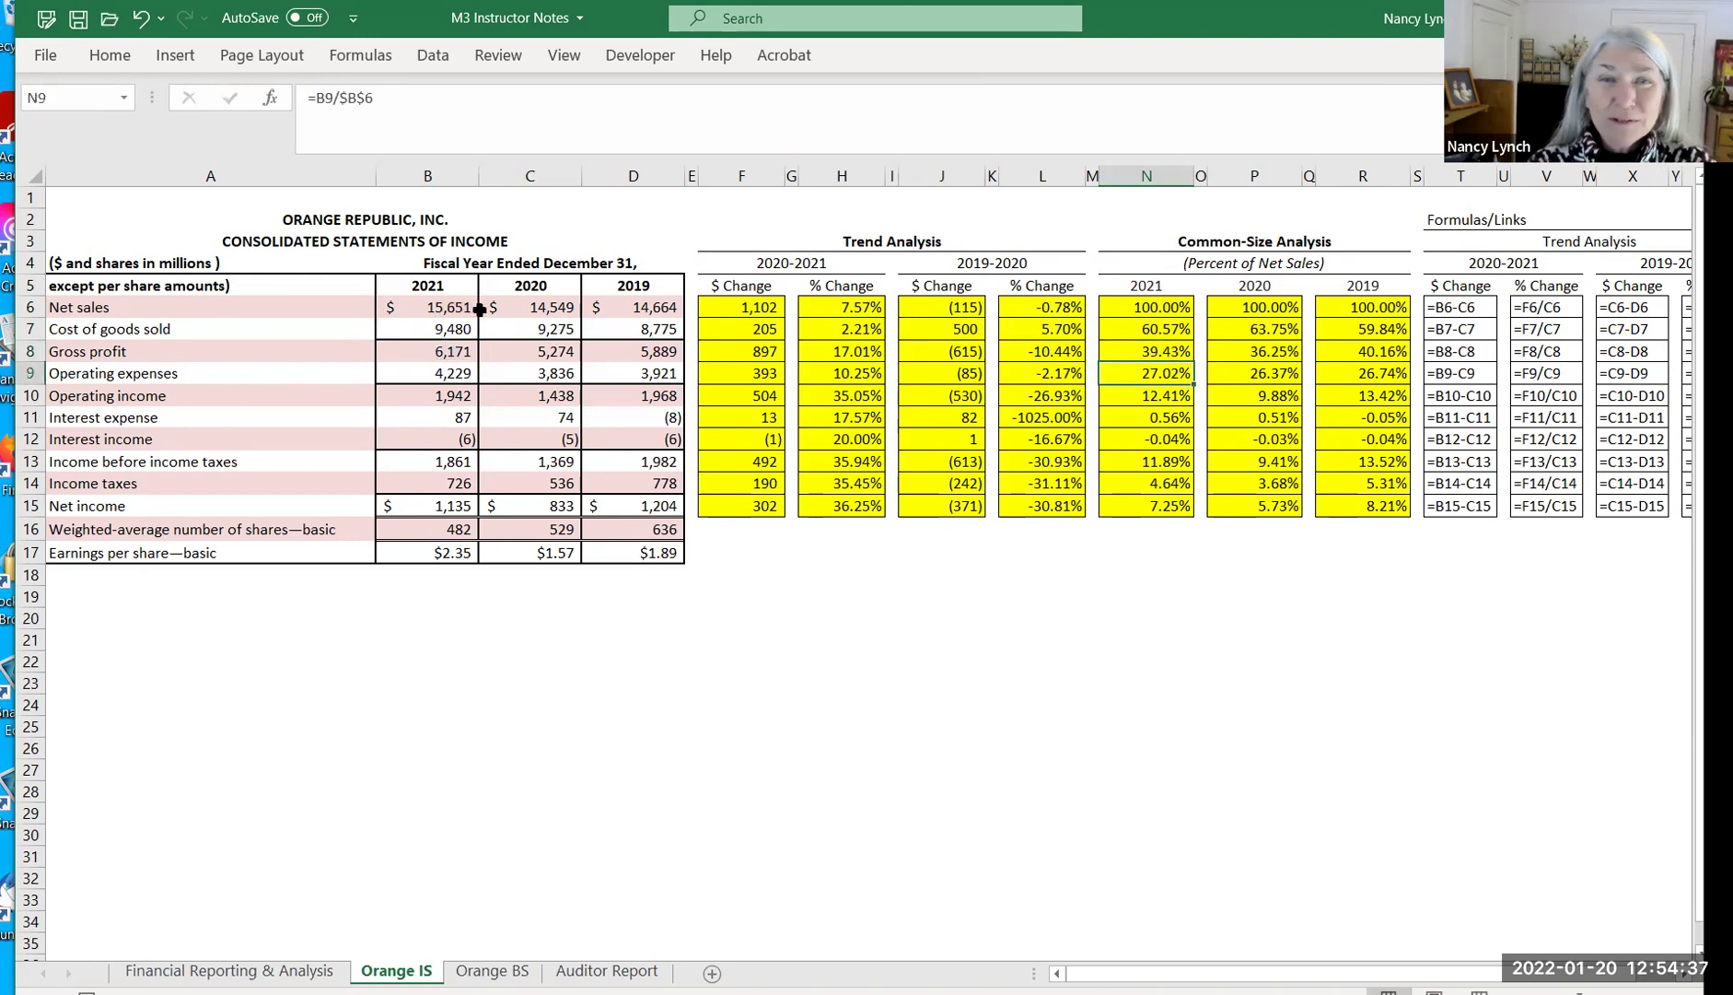
left_click(1186, 351)
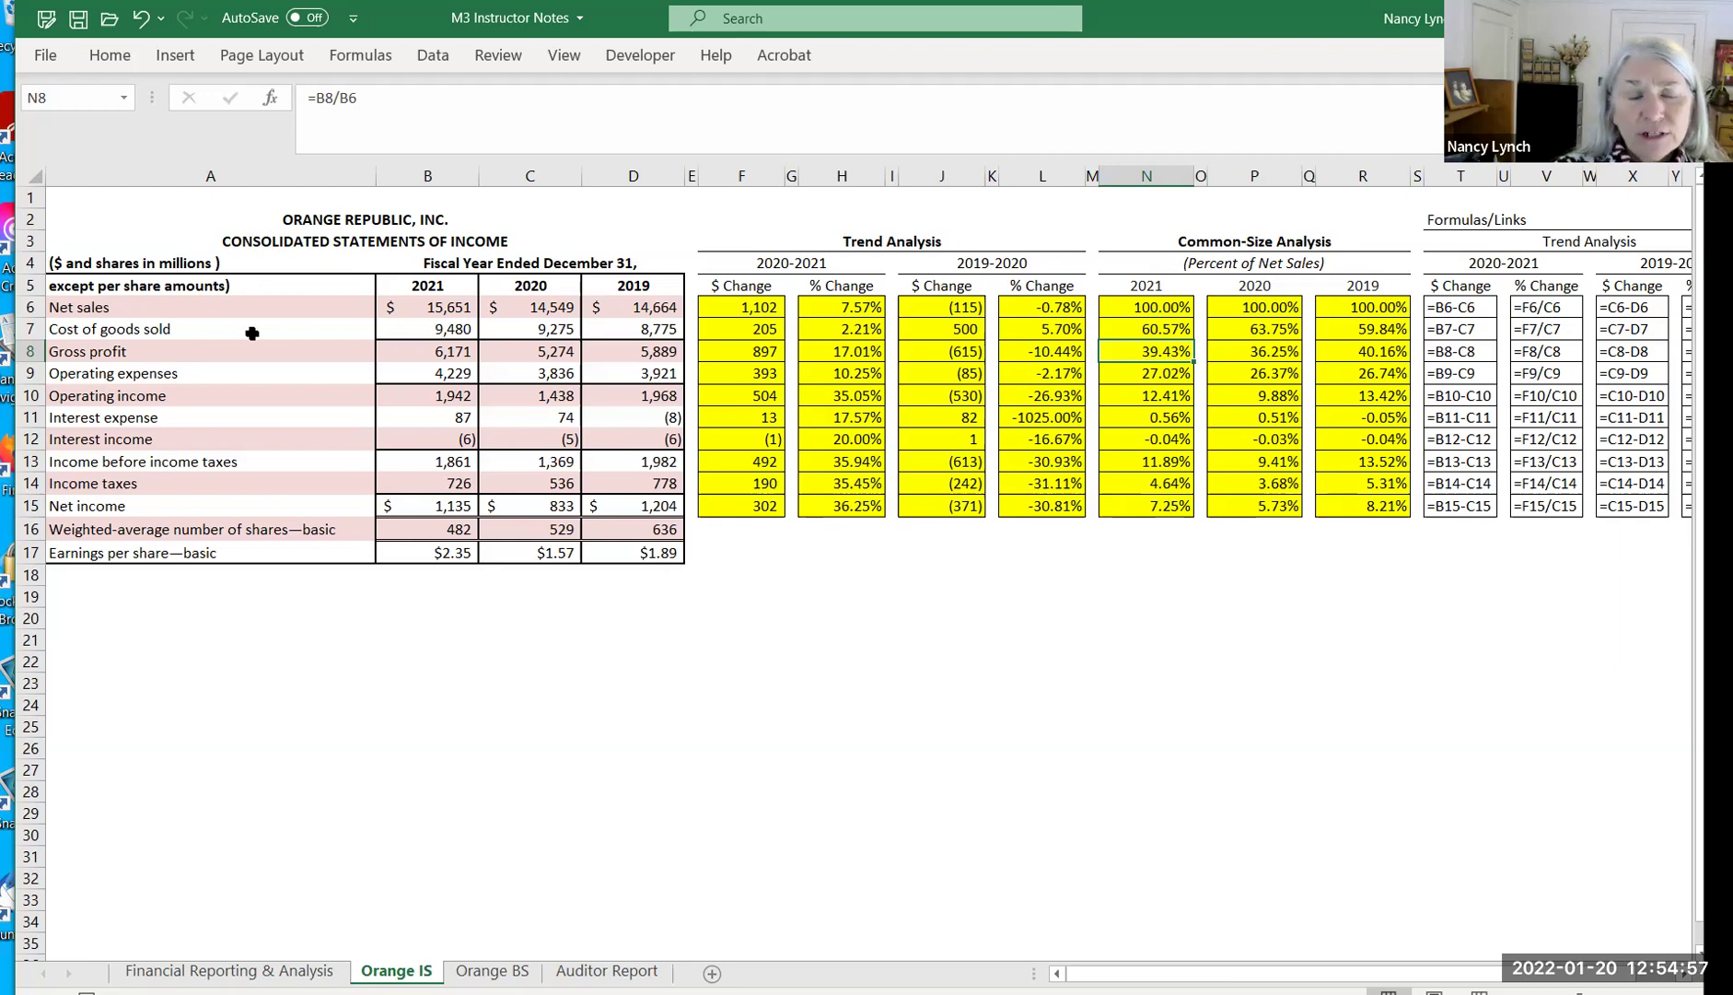
Go through the Orange BS tab to the Financial Reporting & Analysis sheet
left_click(505, 966)
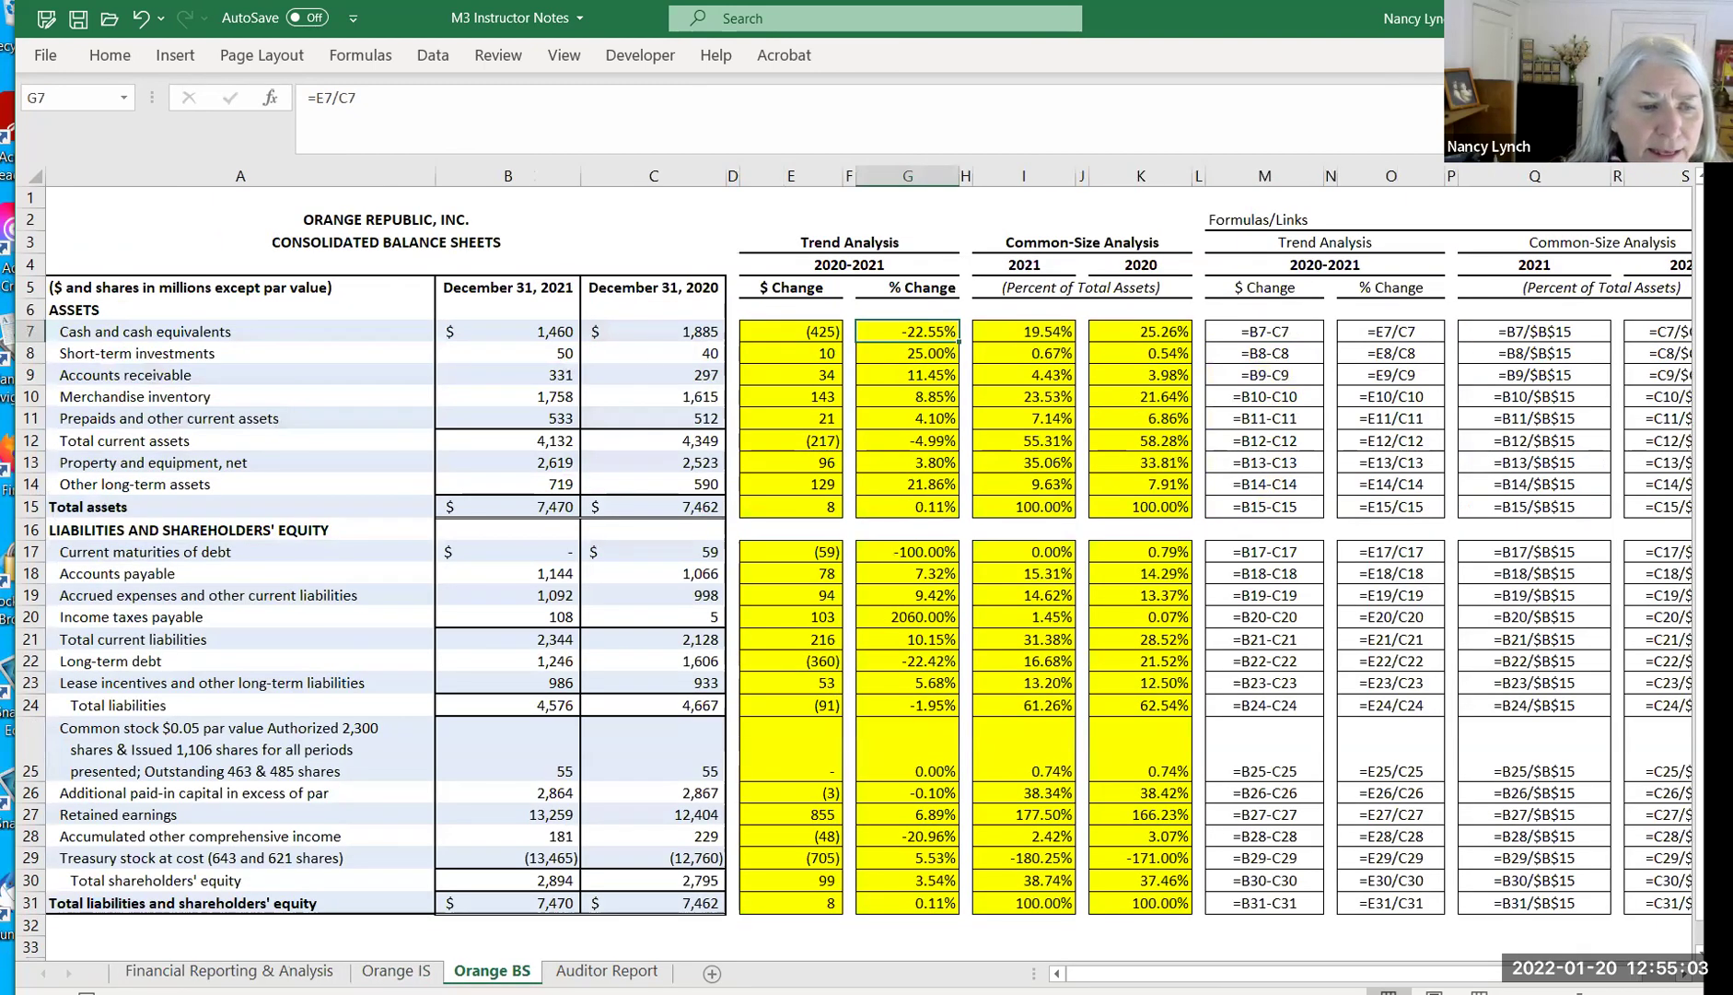
left_click(229, 970)
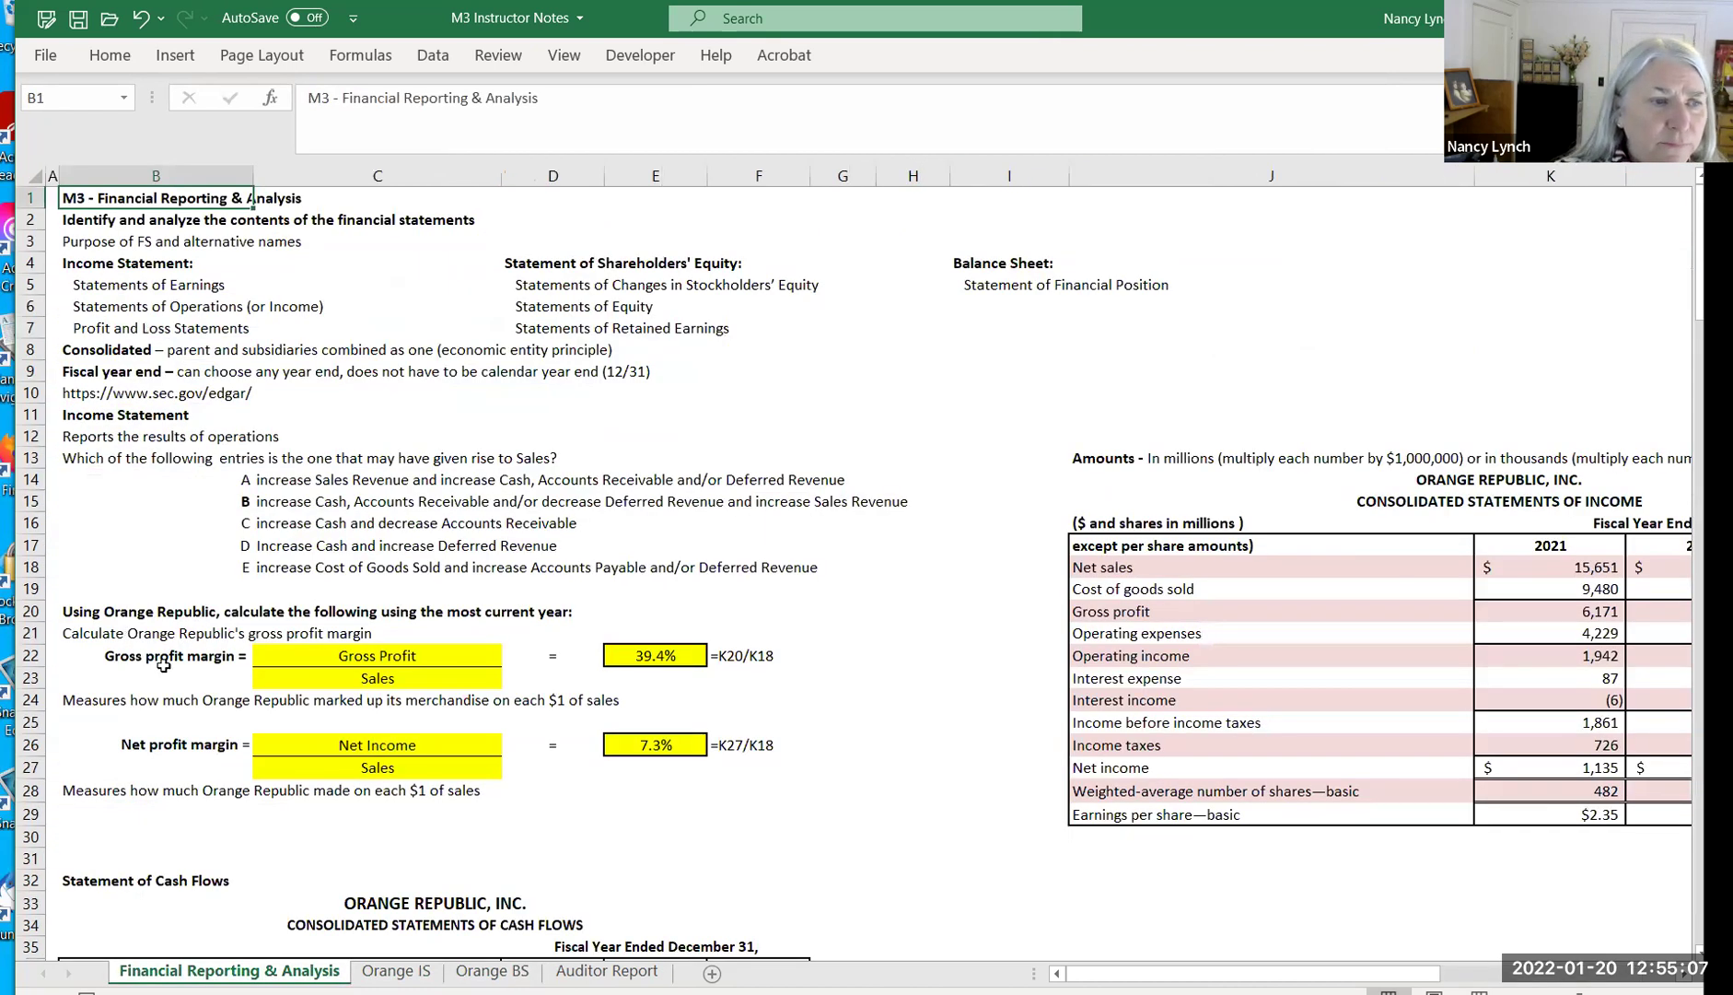
left_click_drag(162, 665, 806, 686)
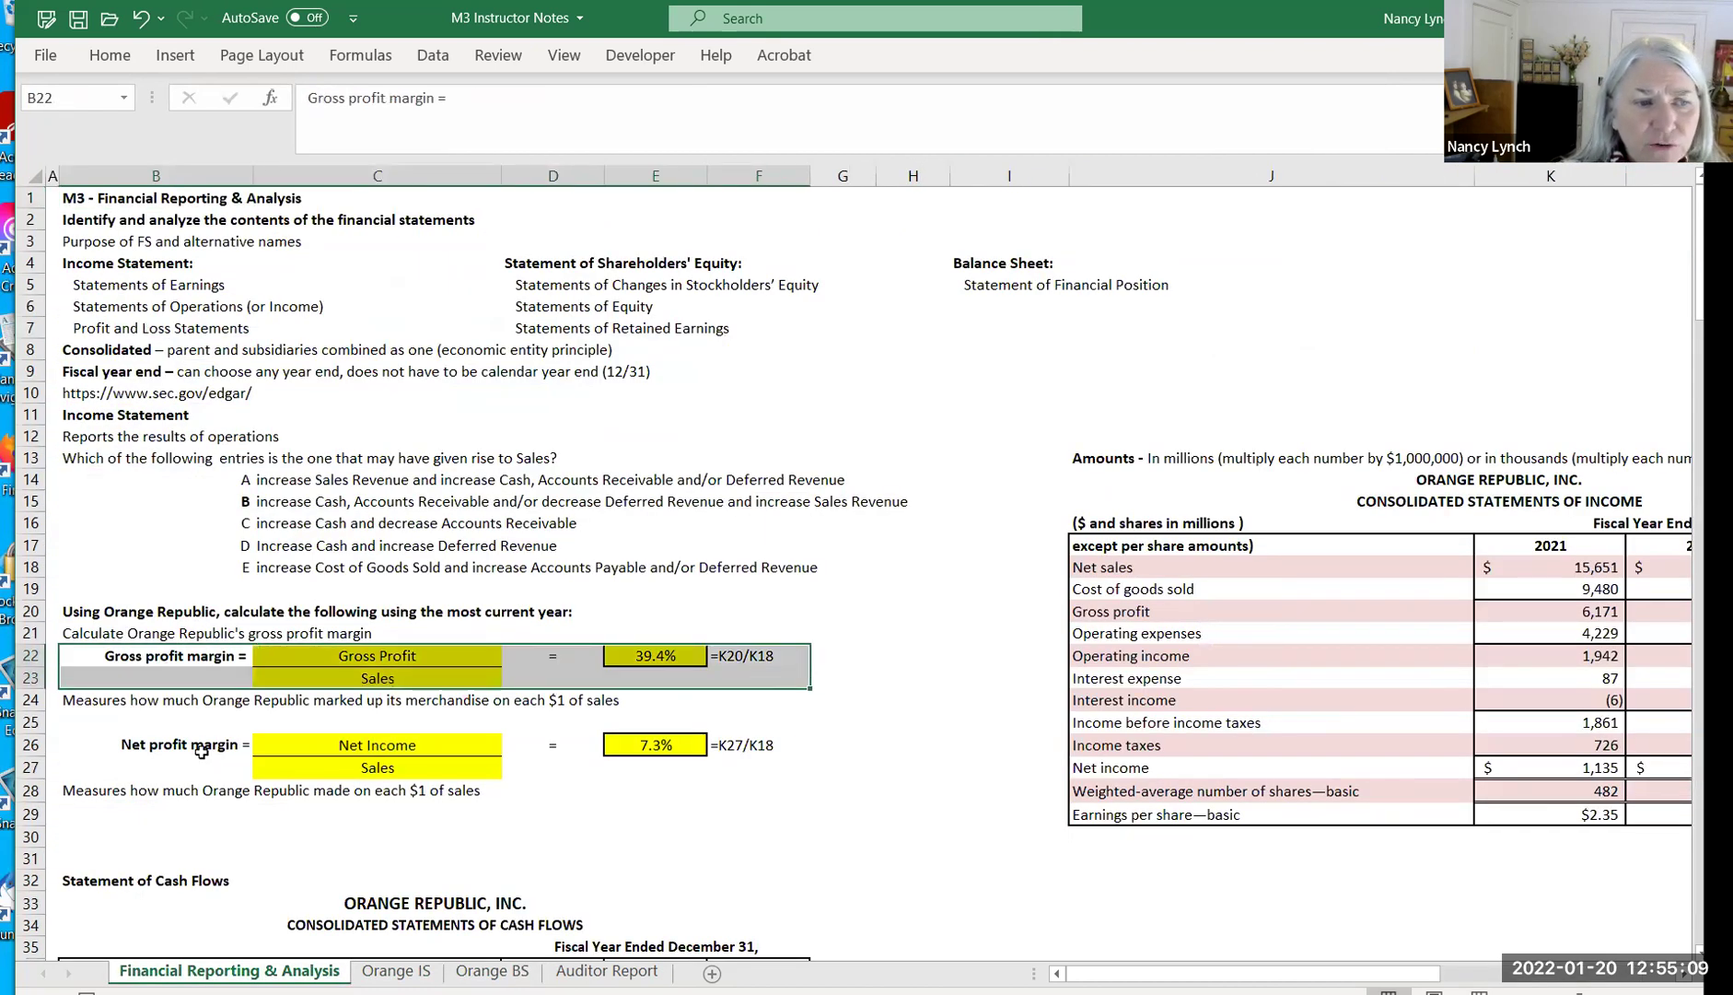
left_click_drag(202, 751, 802, 754)
scroll(802, 753, "down", 2)
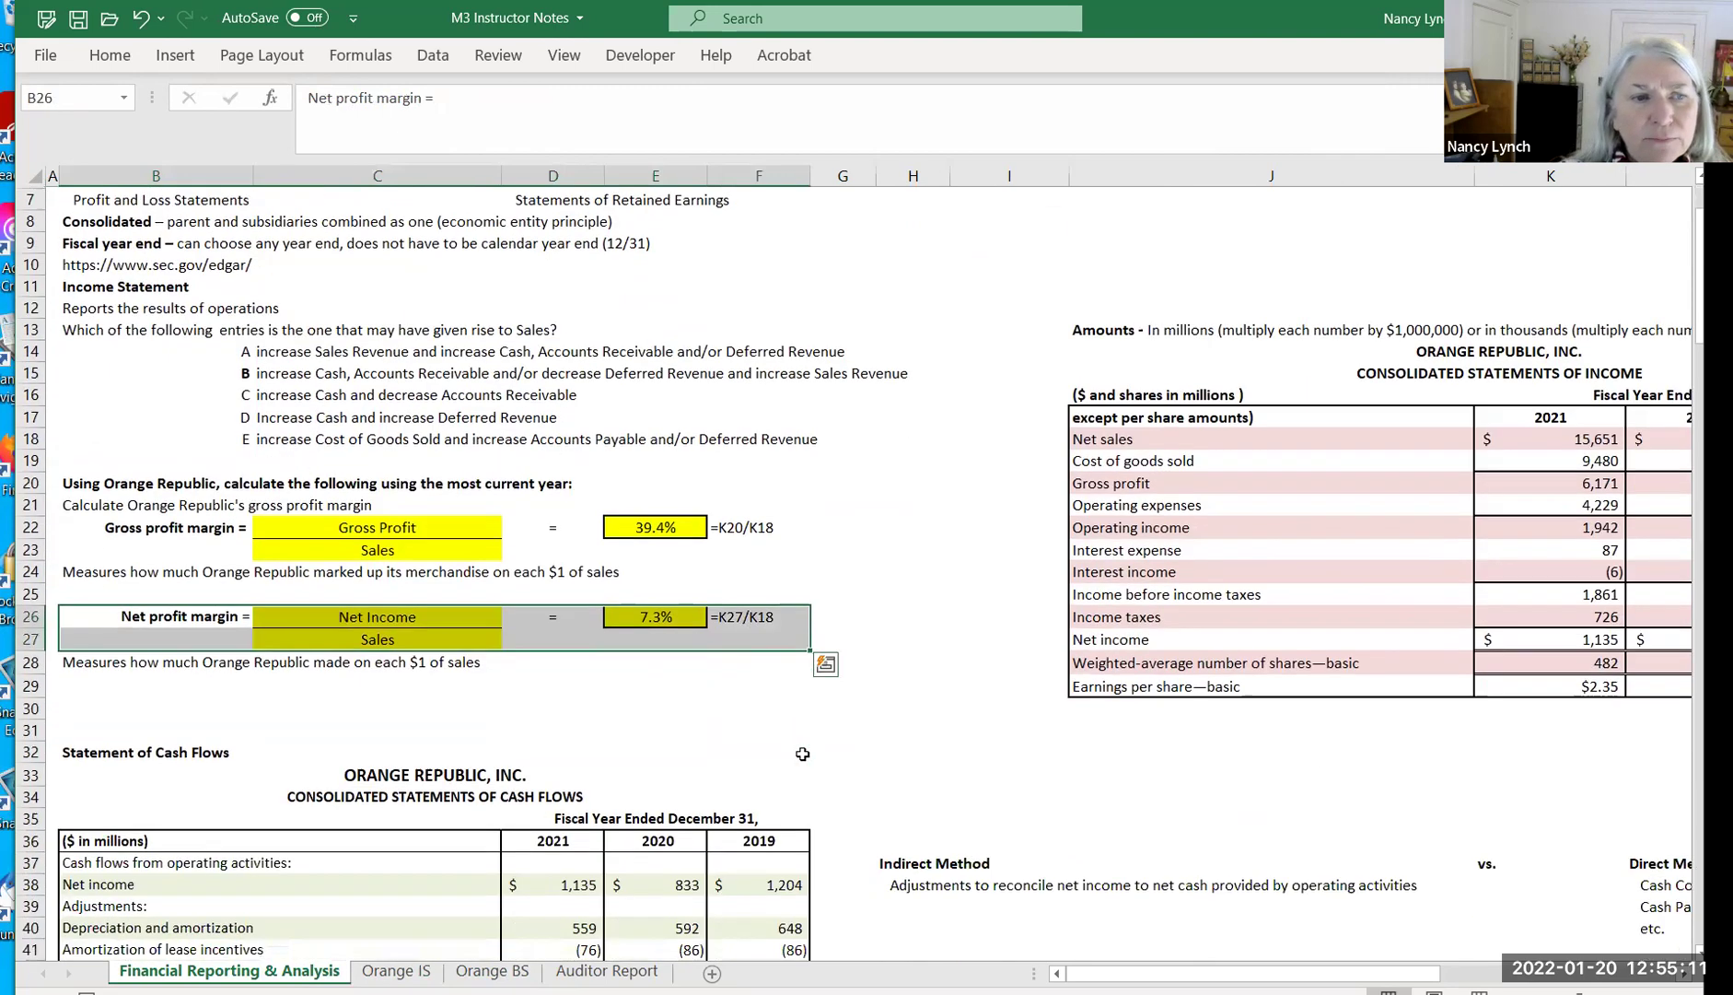
scroll(802, 754, "down", 6)
scroll(802, 753, "down", 4)
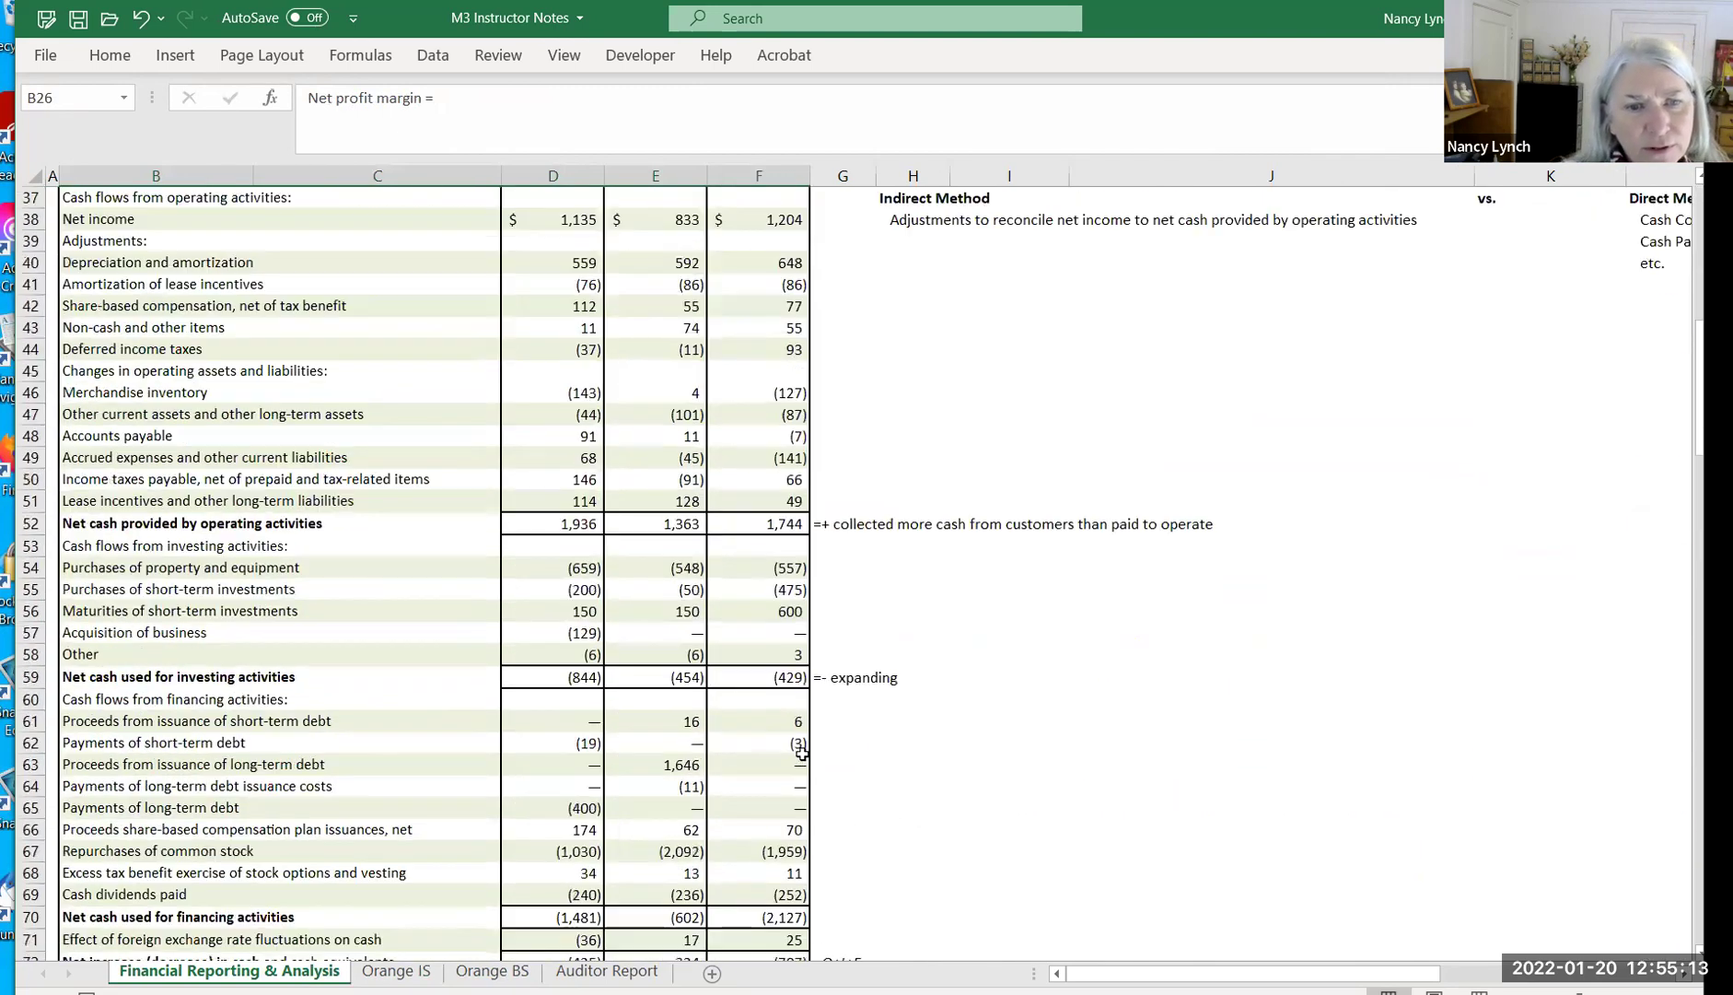
scroll(803, 754, "down", 9)
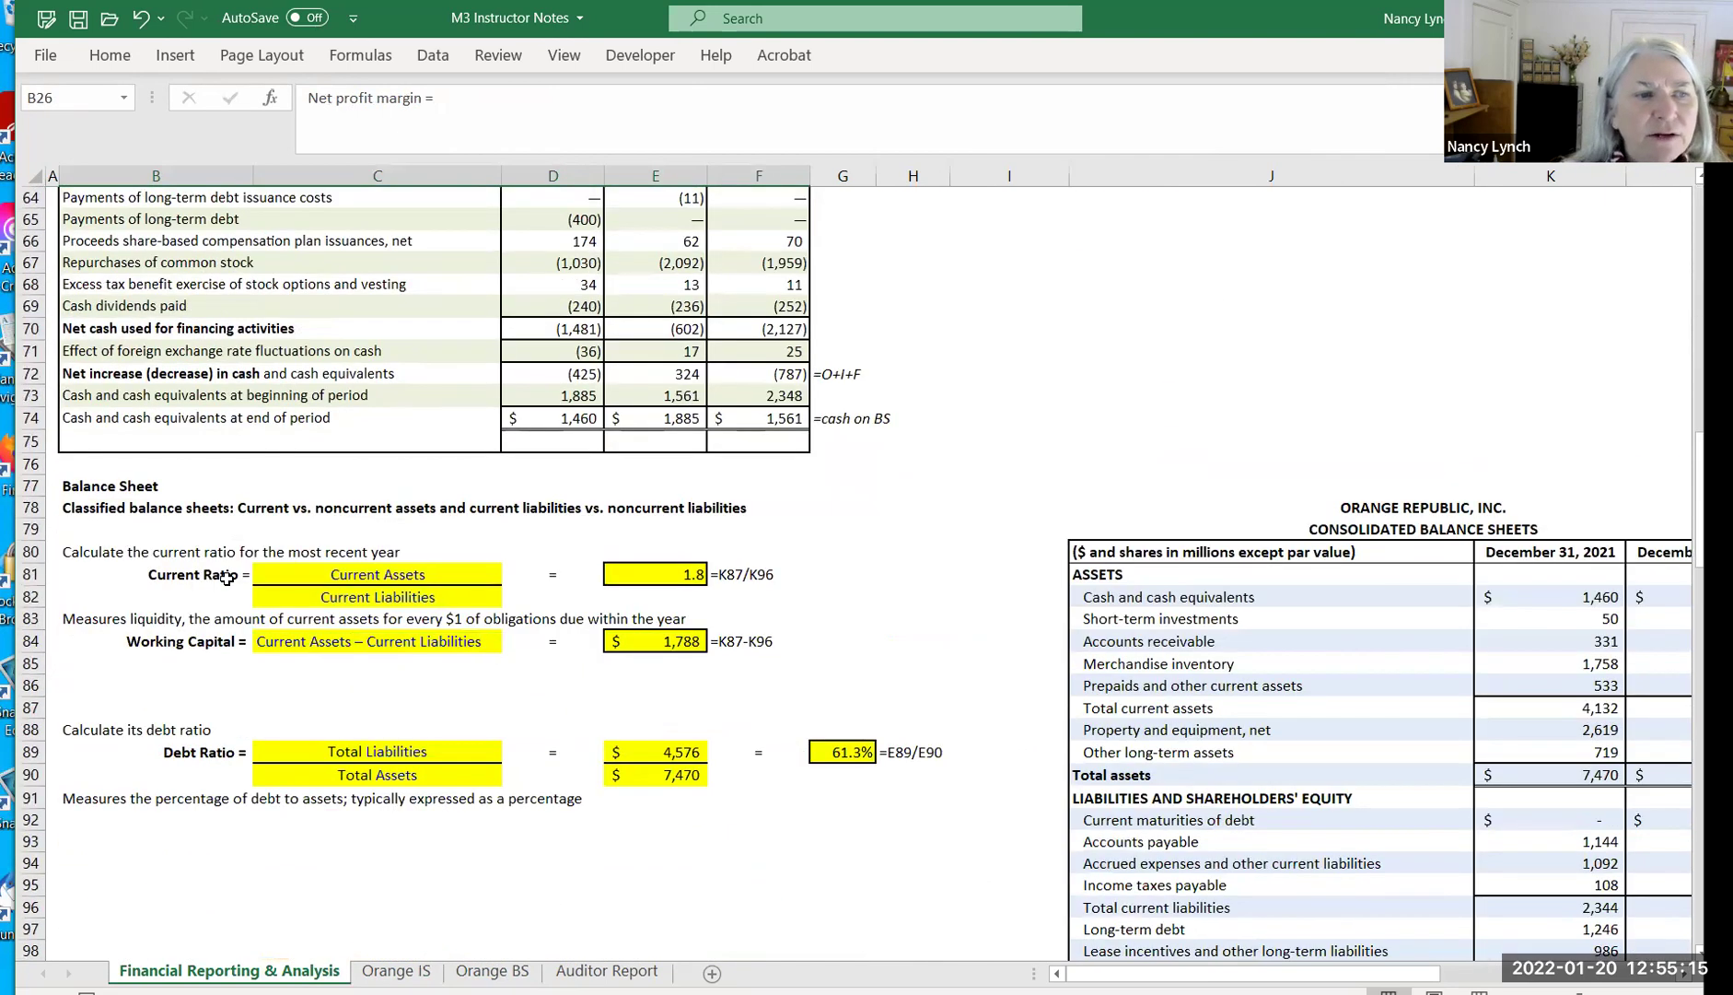
left_click_drag(223, 576, 787, 594)
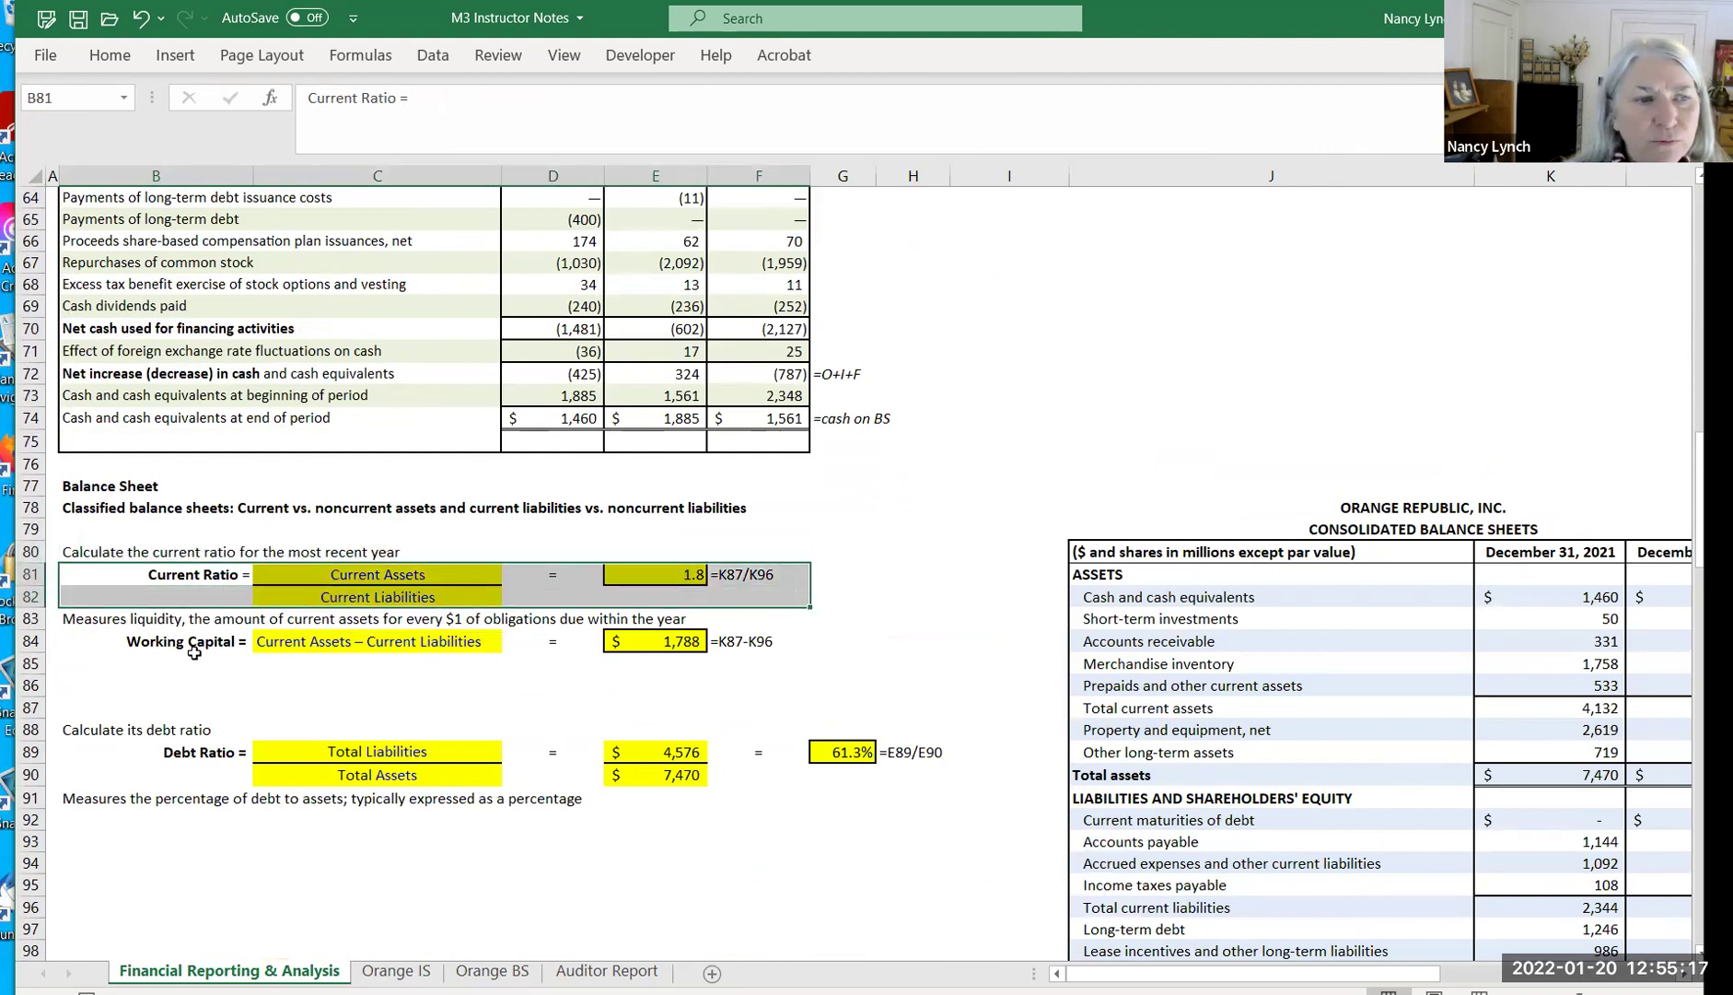
left_click_drag(195, 644, 802, 643)
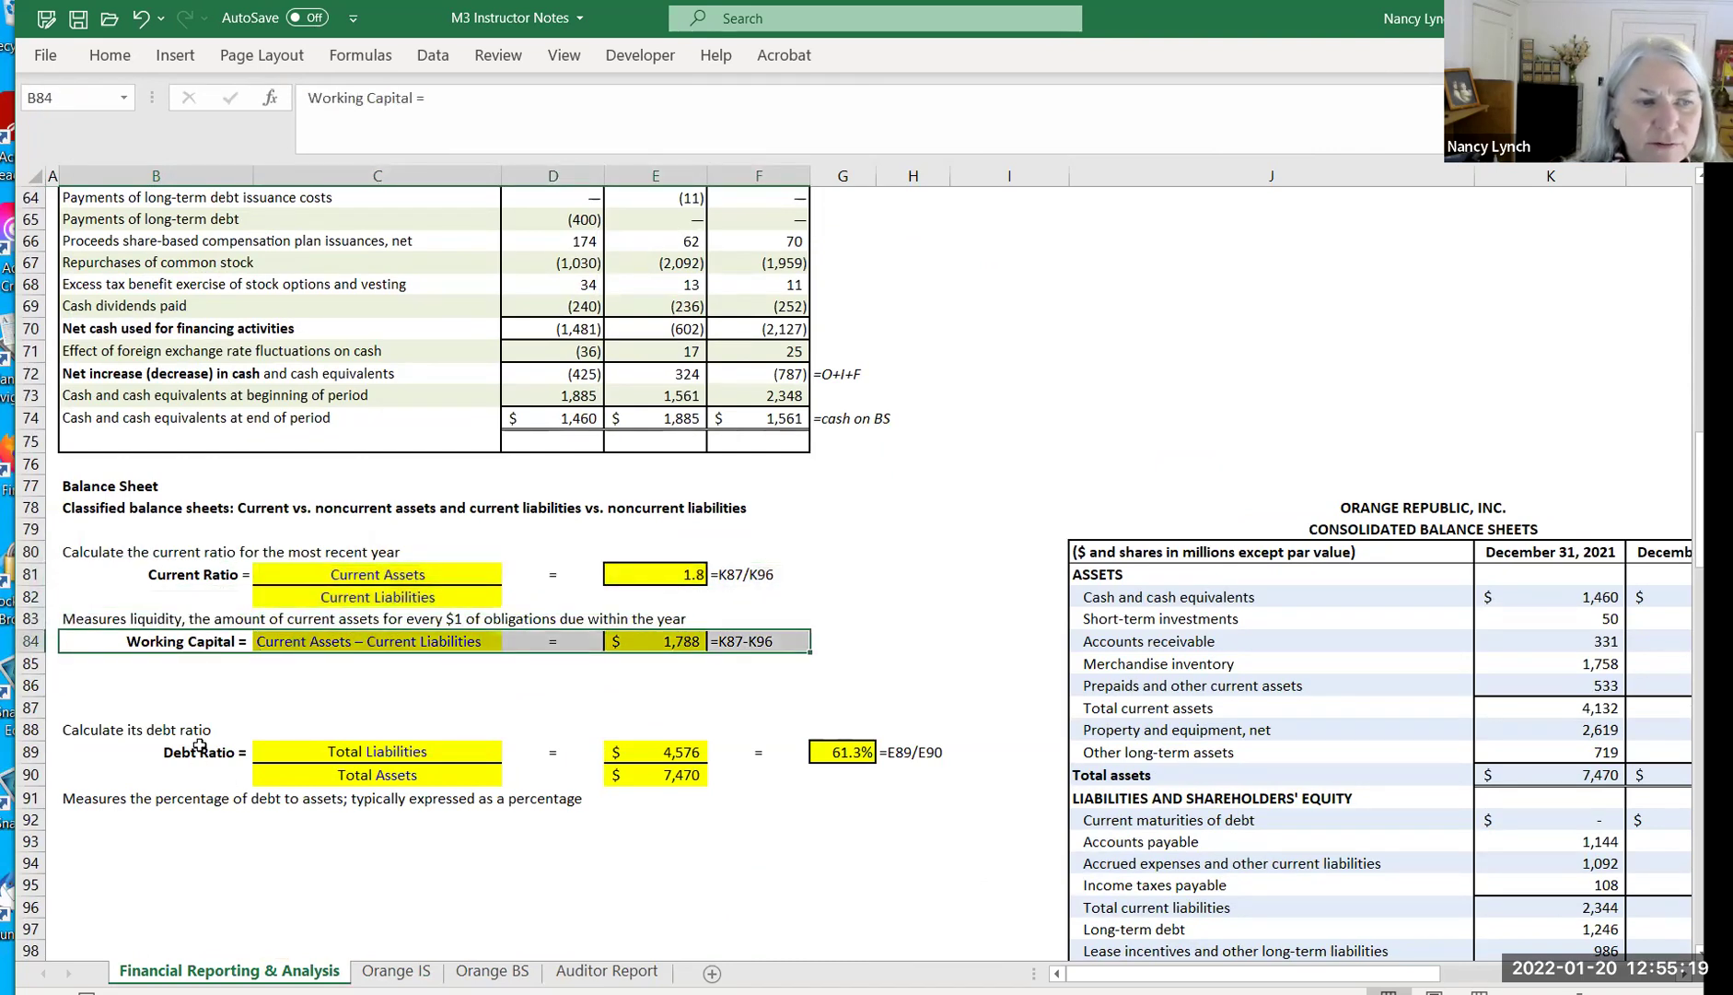
left_click_drag(199, 746, 918, 768)
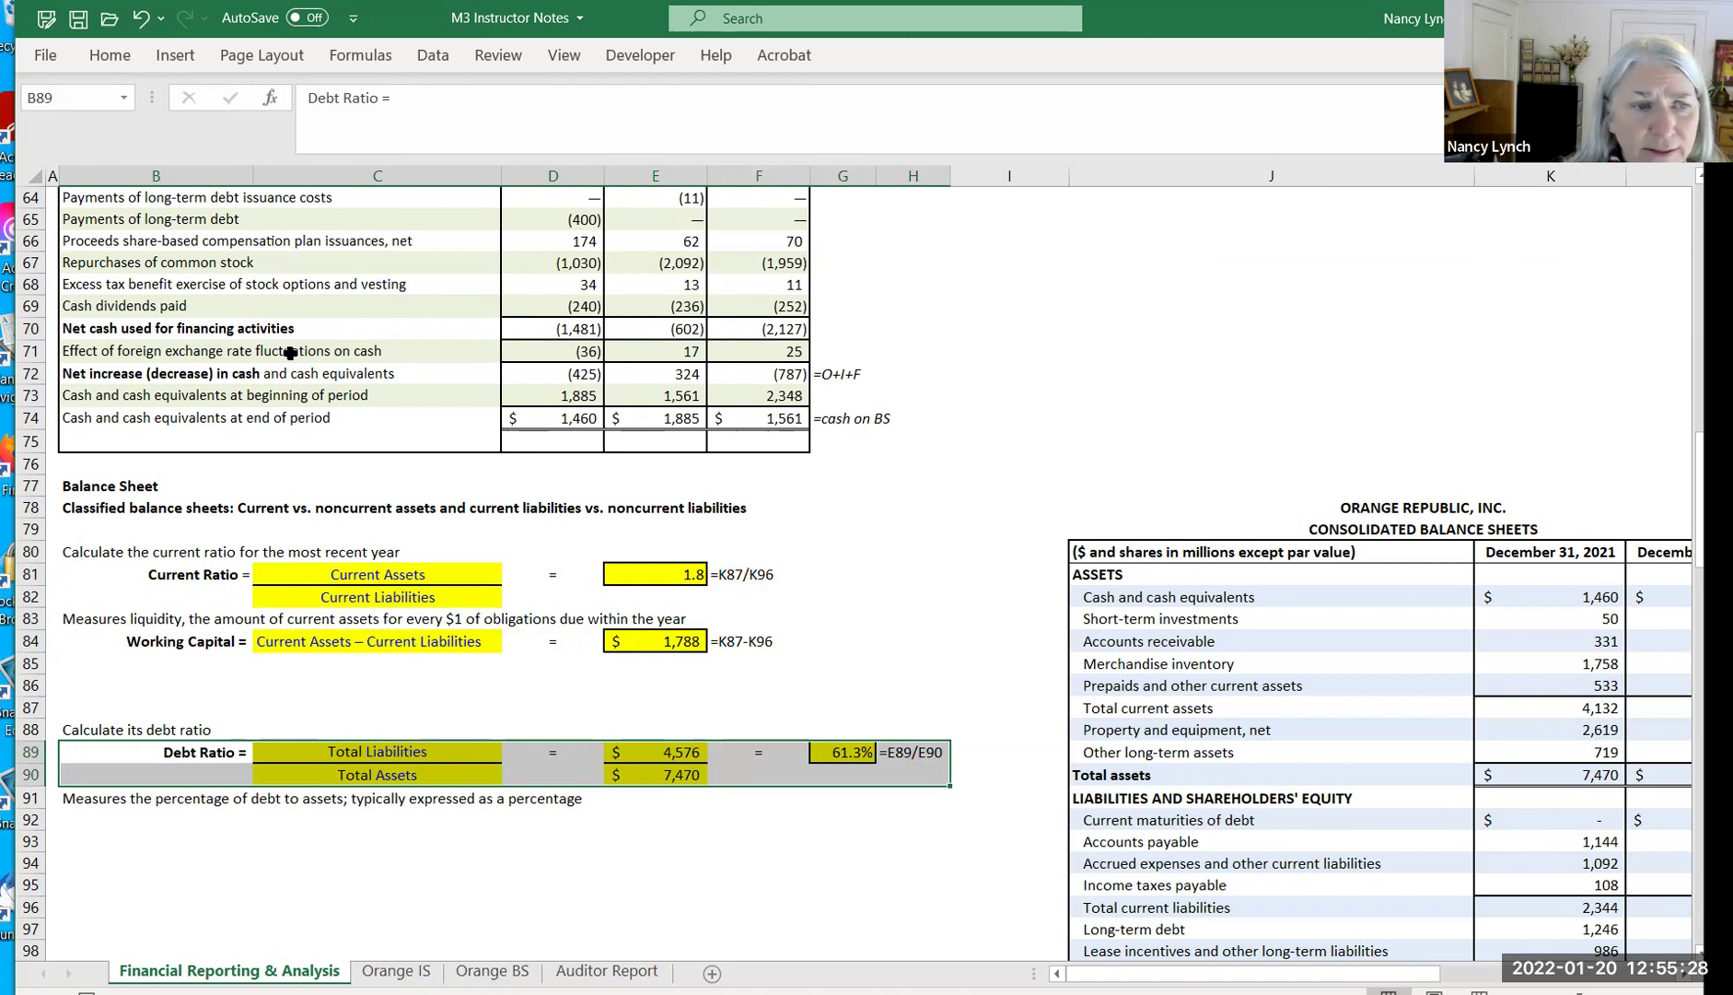
left_click(754, 841)
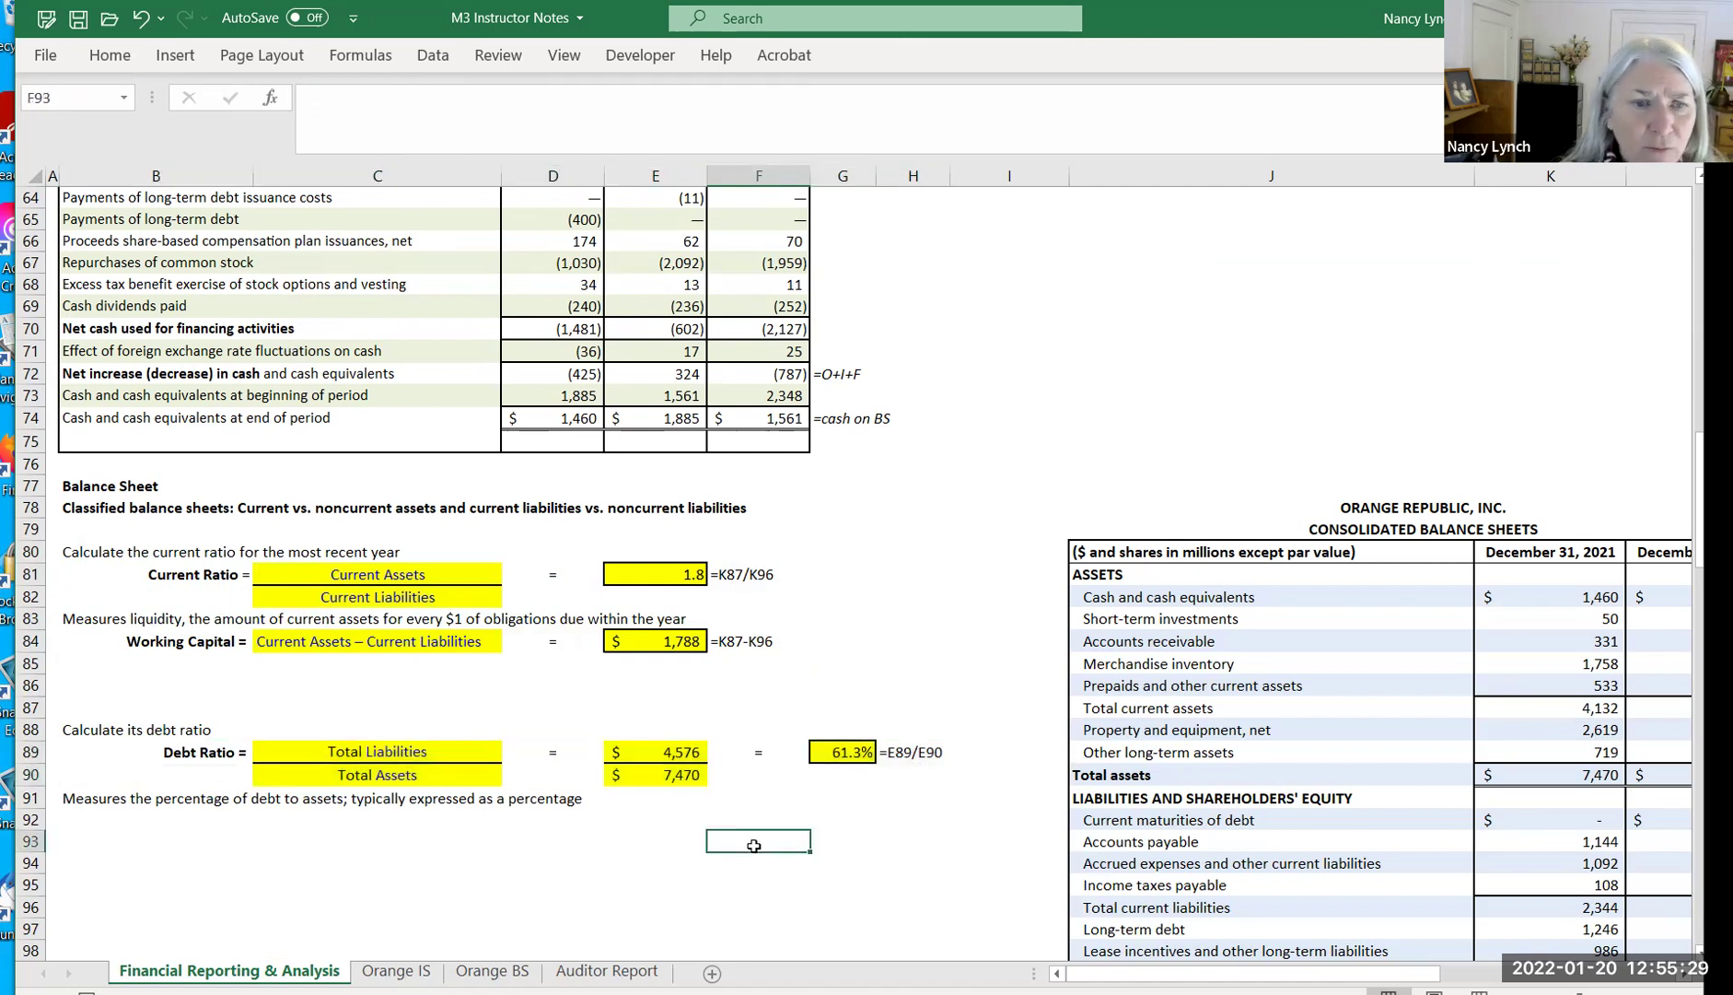
left_click(153, 568)
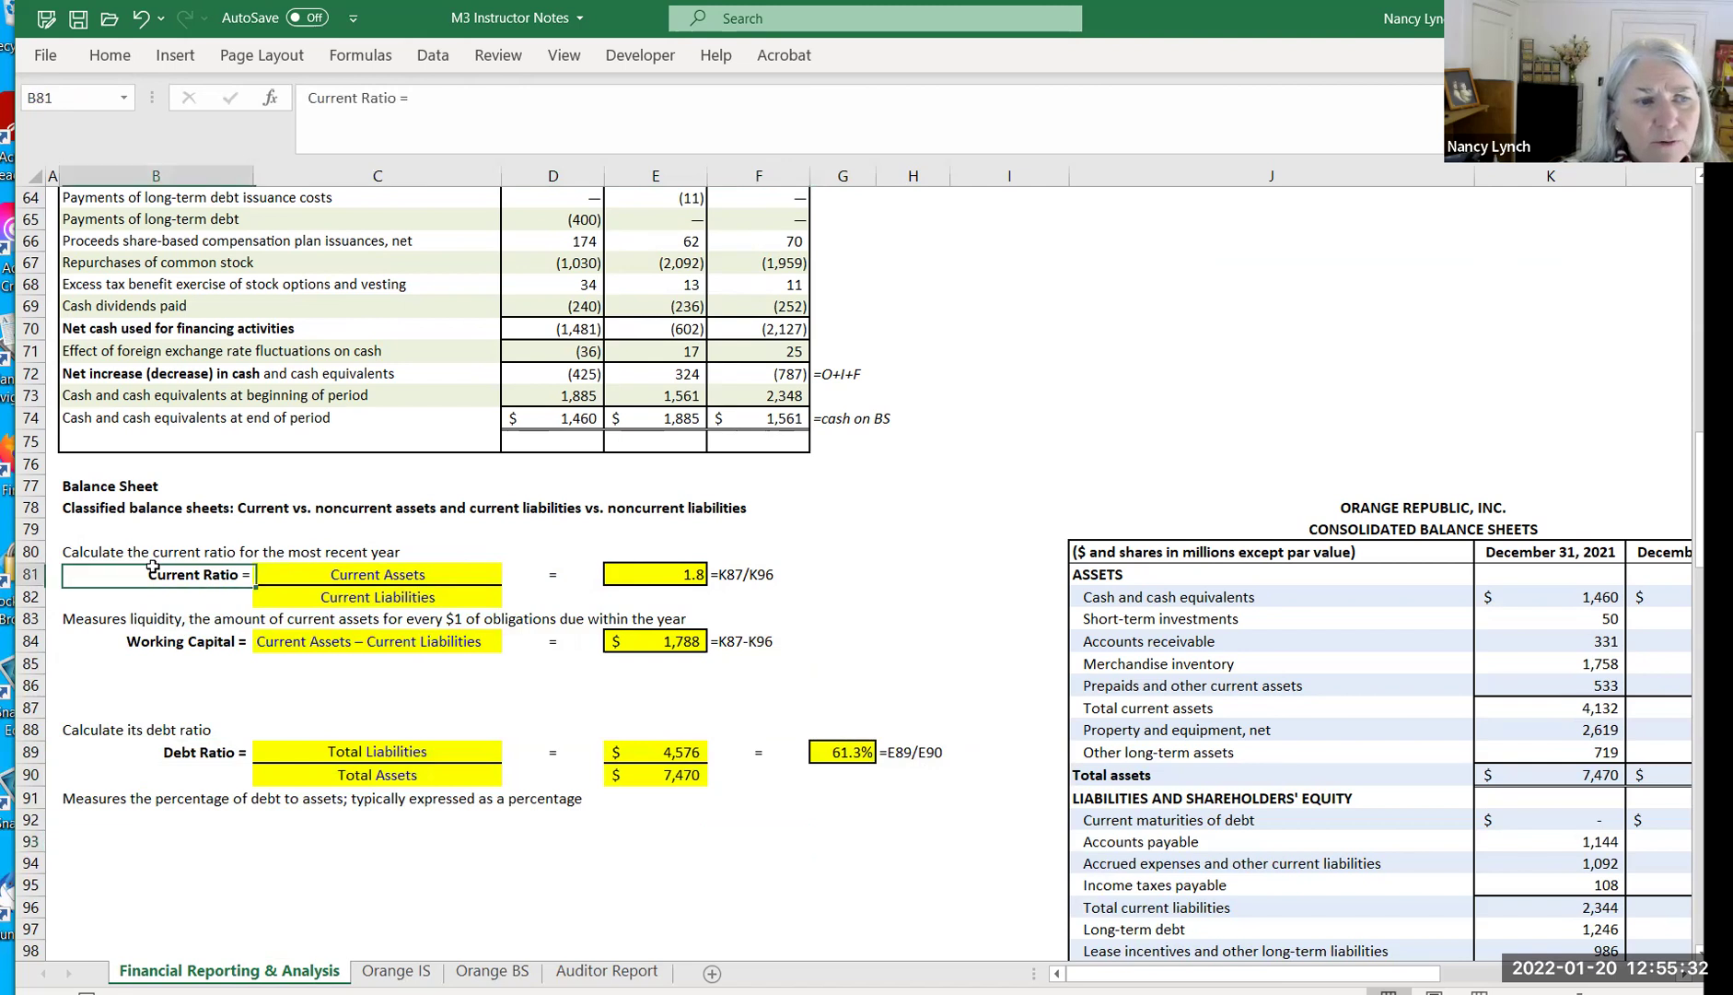
left_click(676, 572)
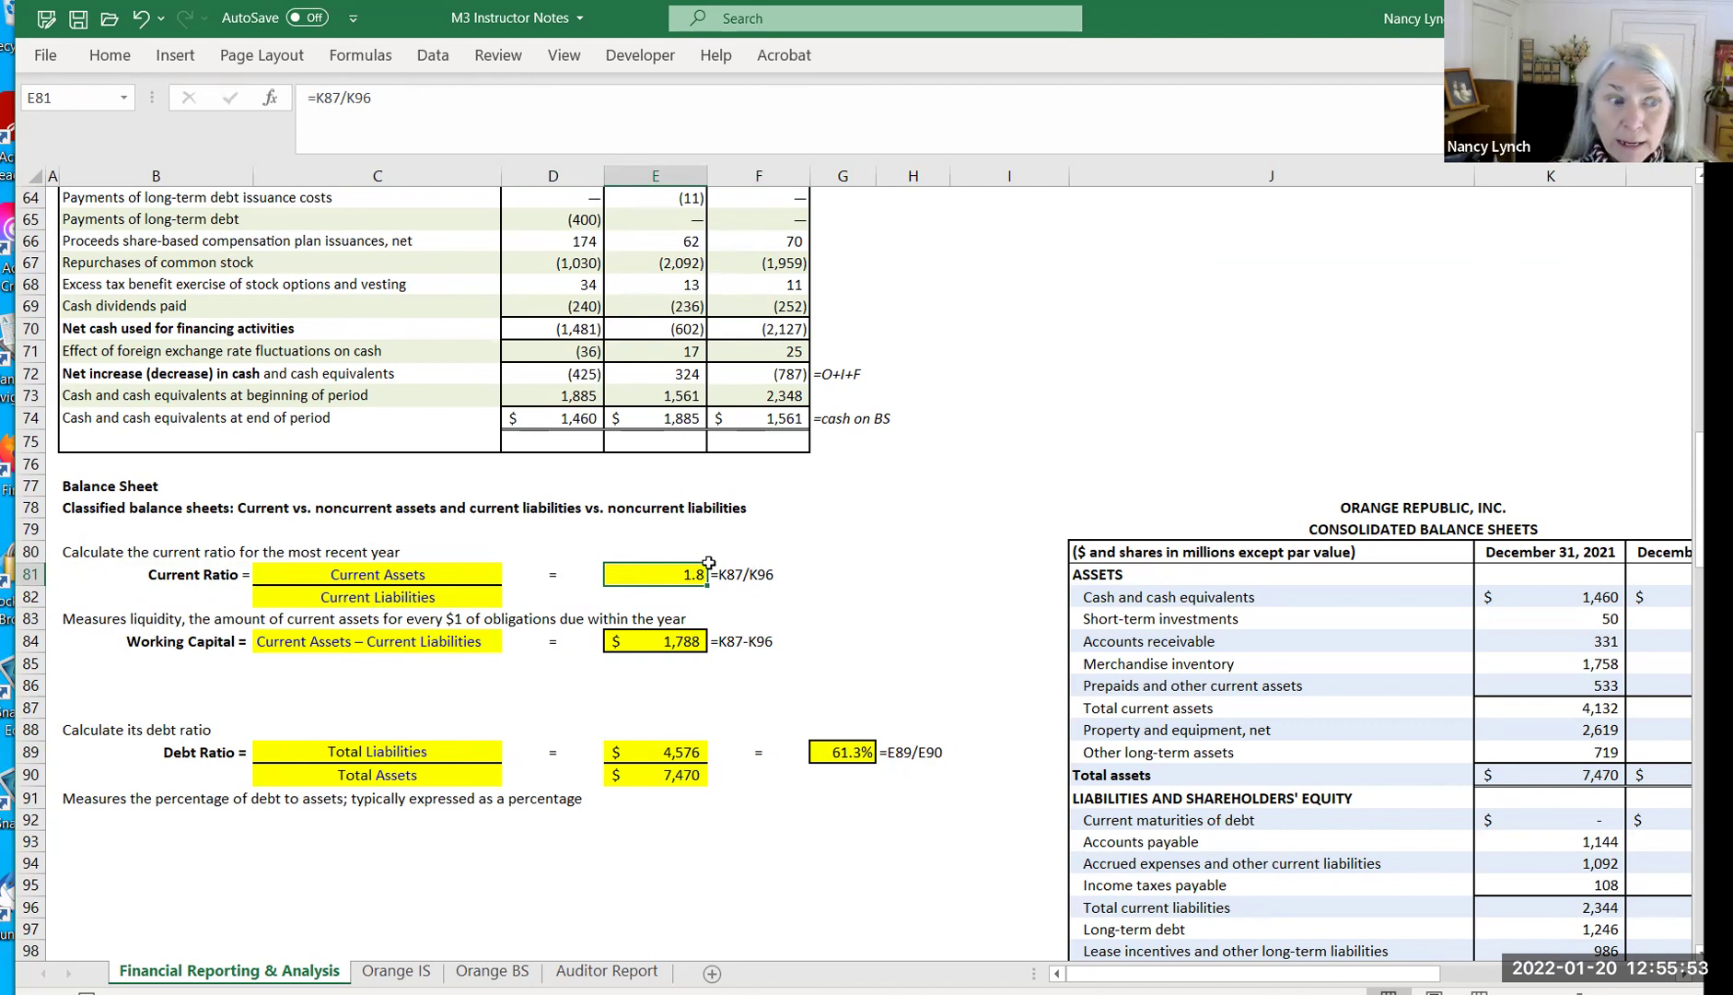
left_click(232, 752)
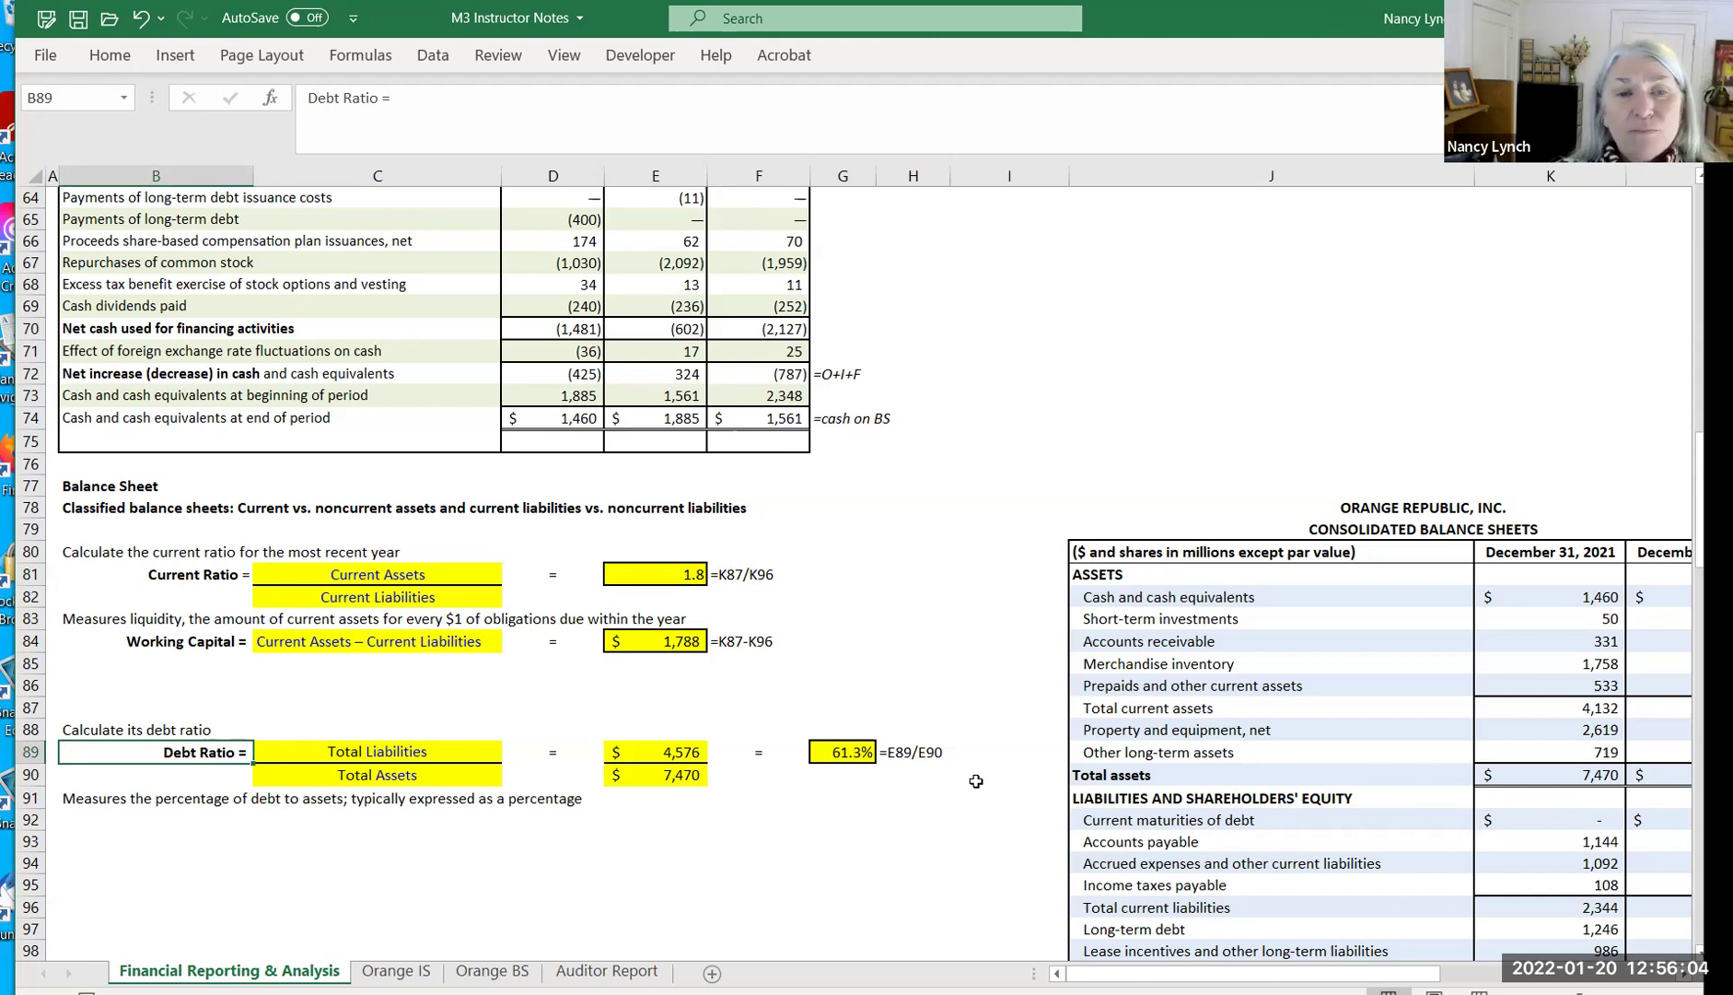
left_click(866, 757)
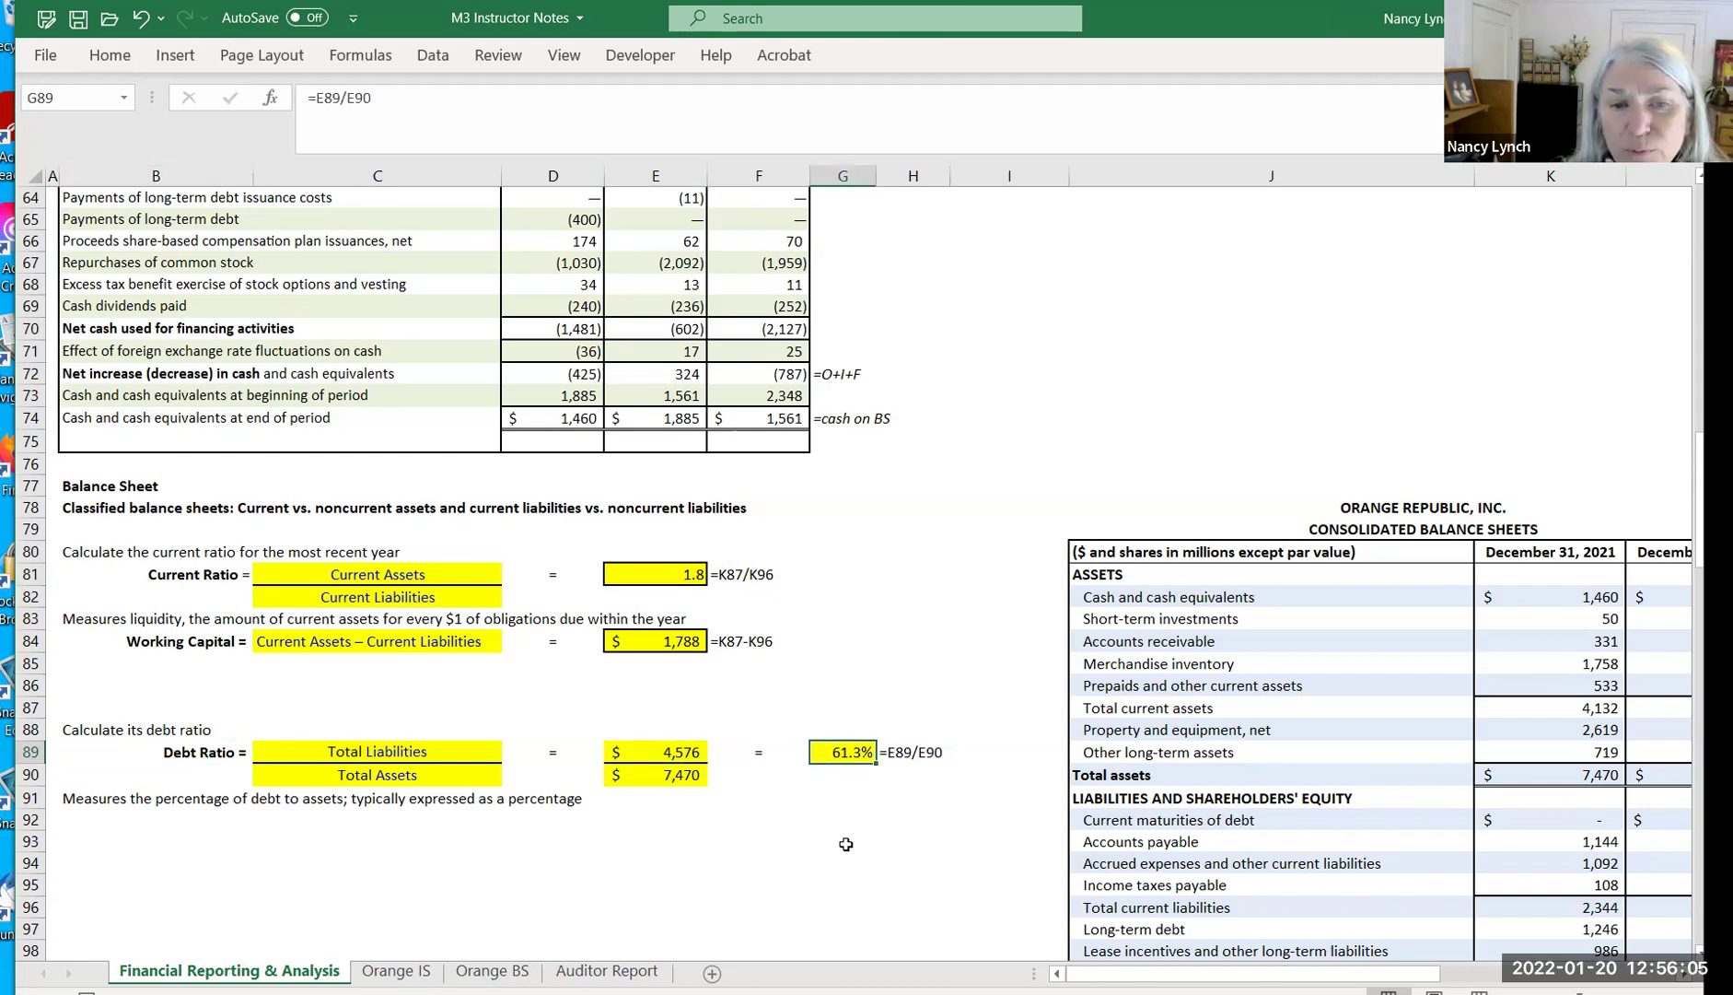
left_click(388, 754)
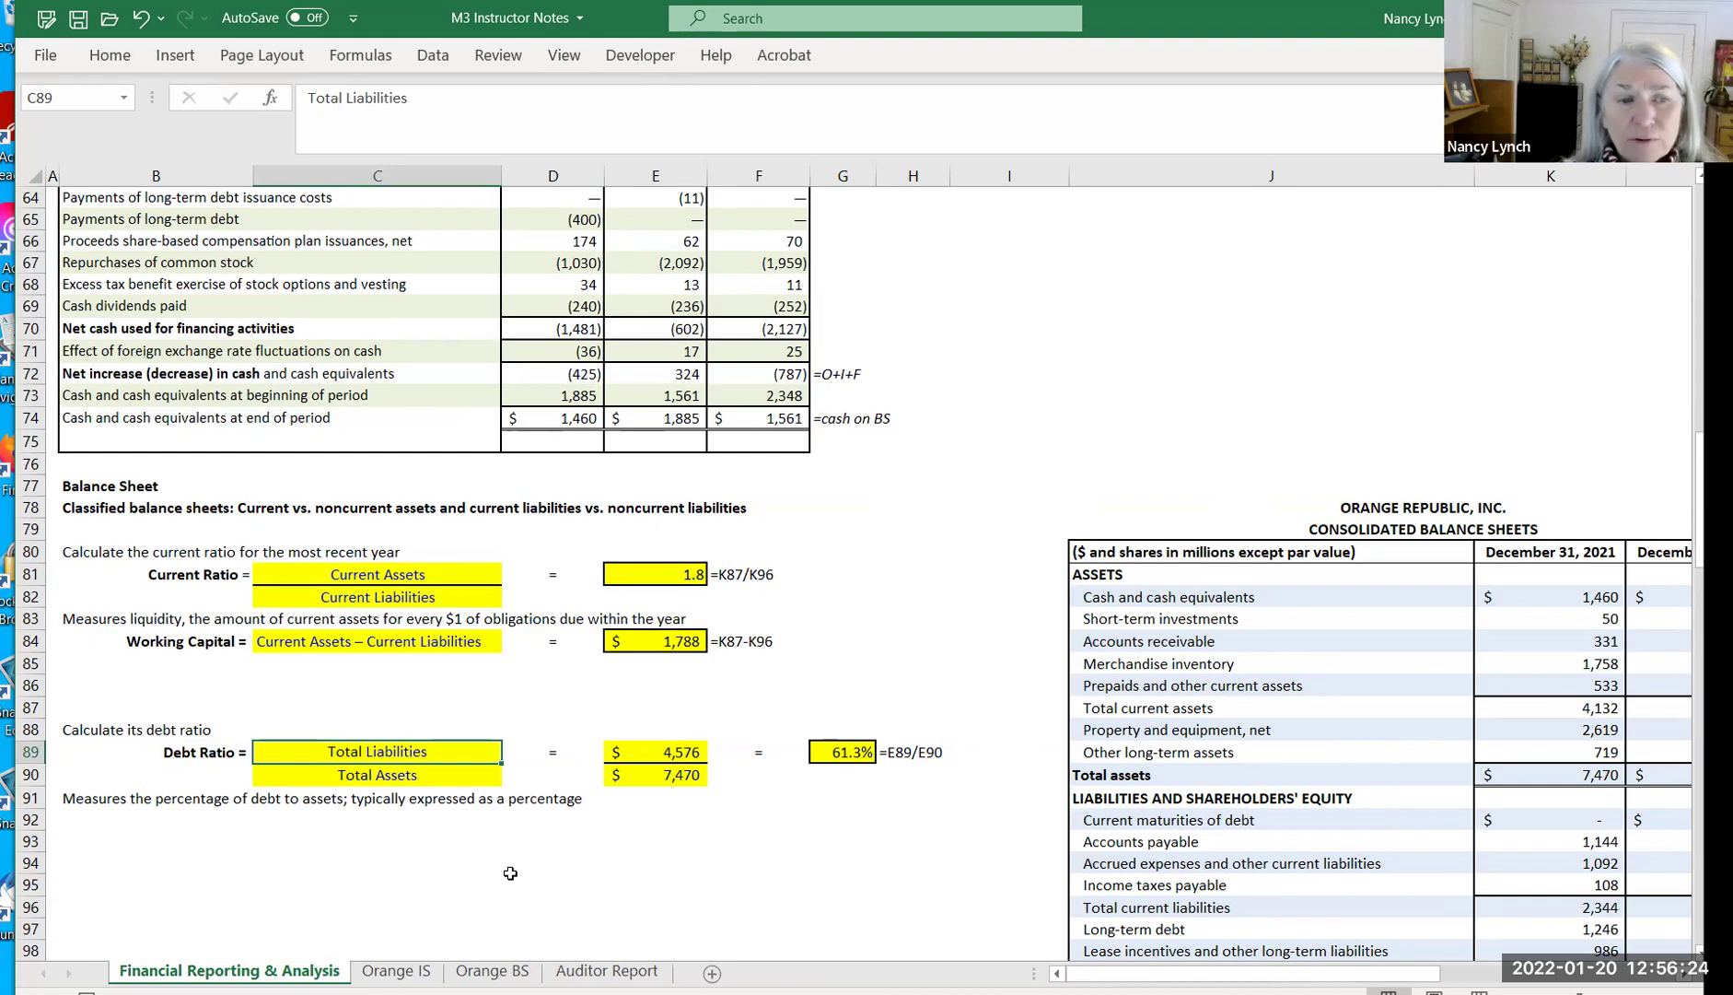
Enter =100%-G89 in G90 so the owners' share of assets shows about 38.74%
left_click(847, 784)
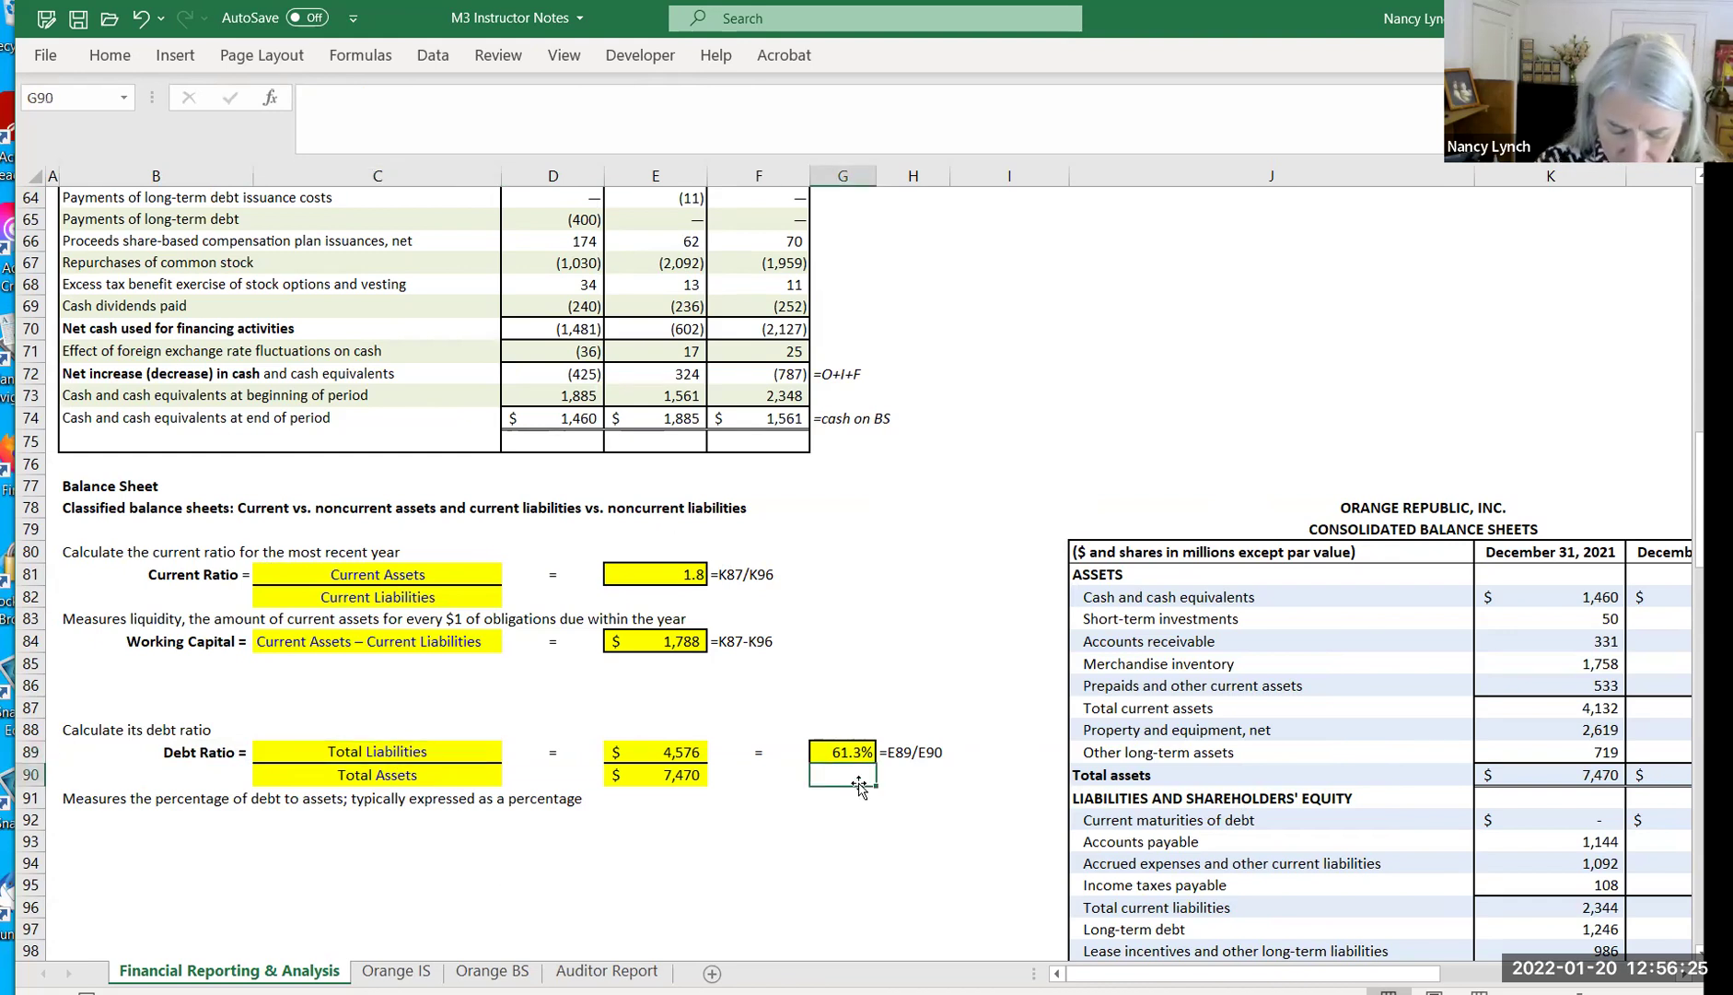
type("100-")
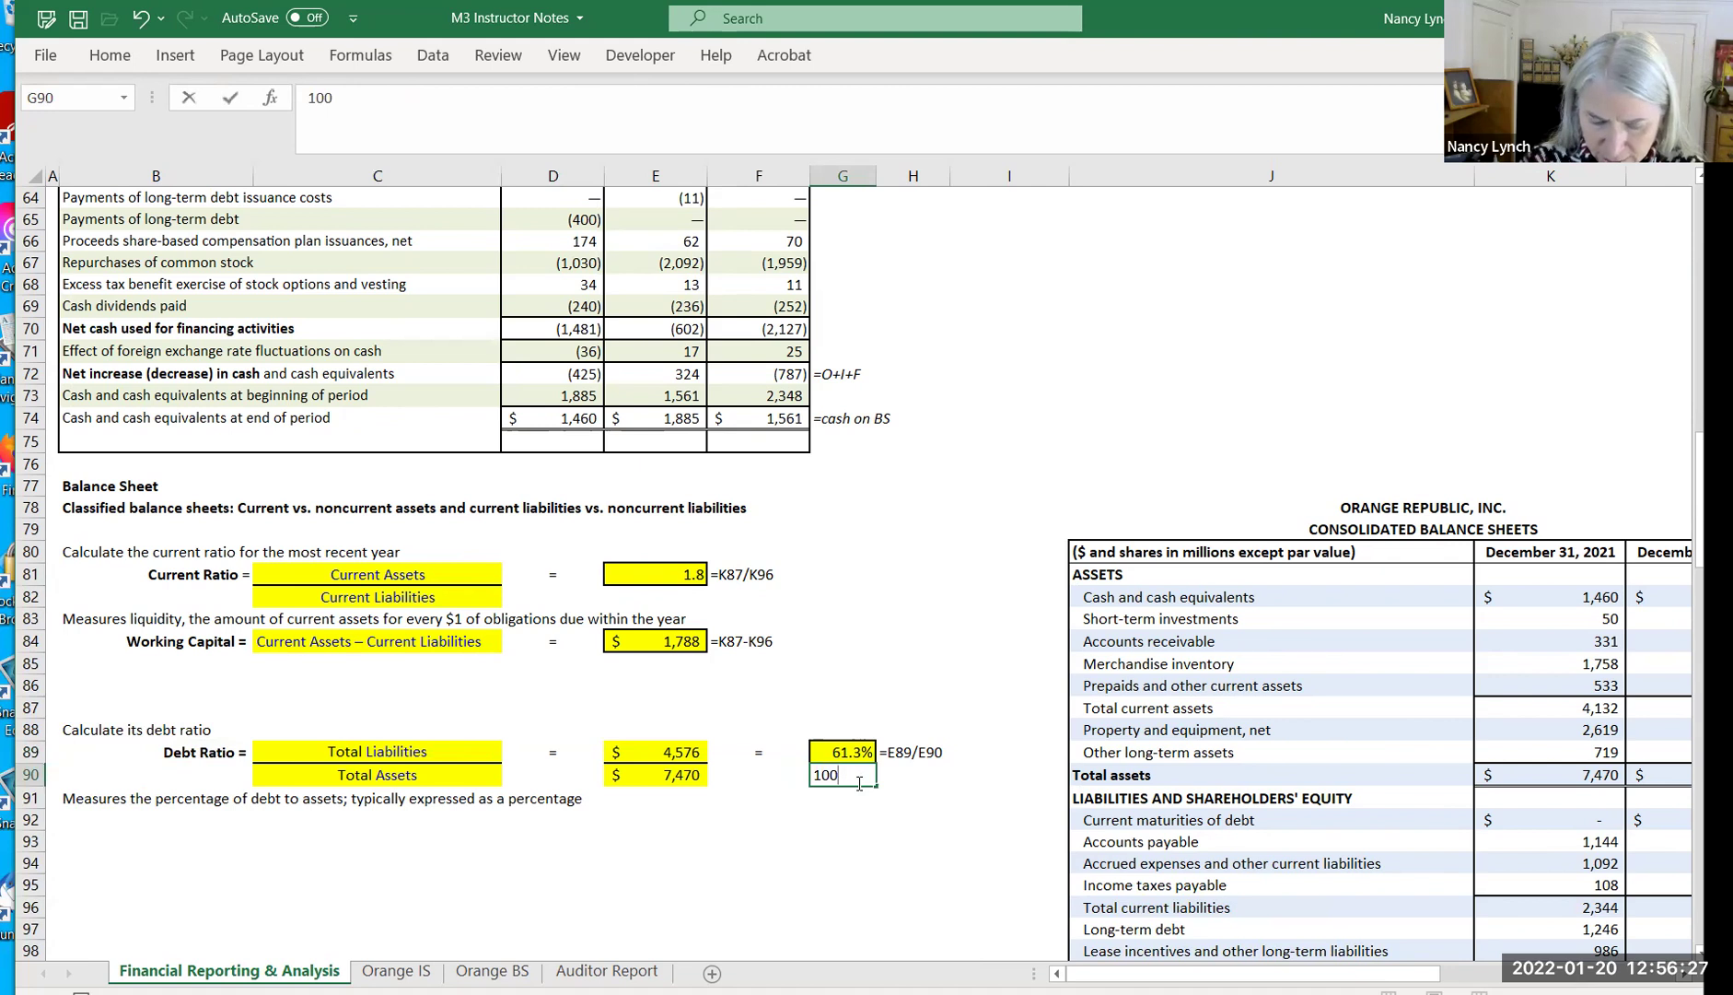
left_click(838, 750)
key("Down")
type("=1")
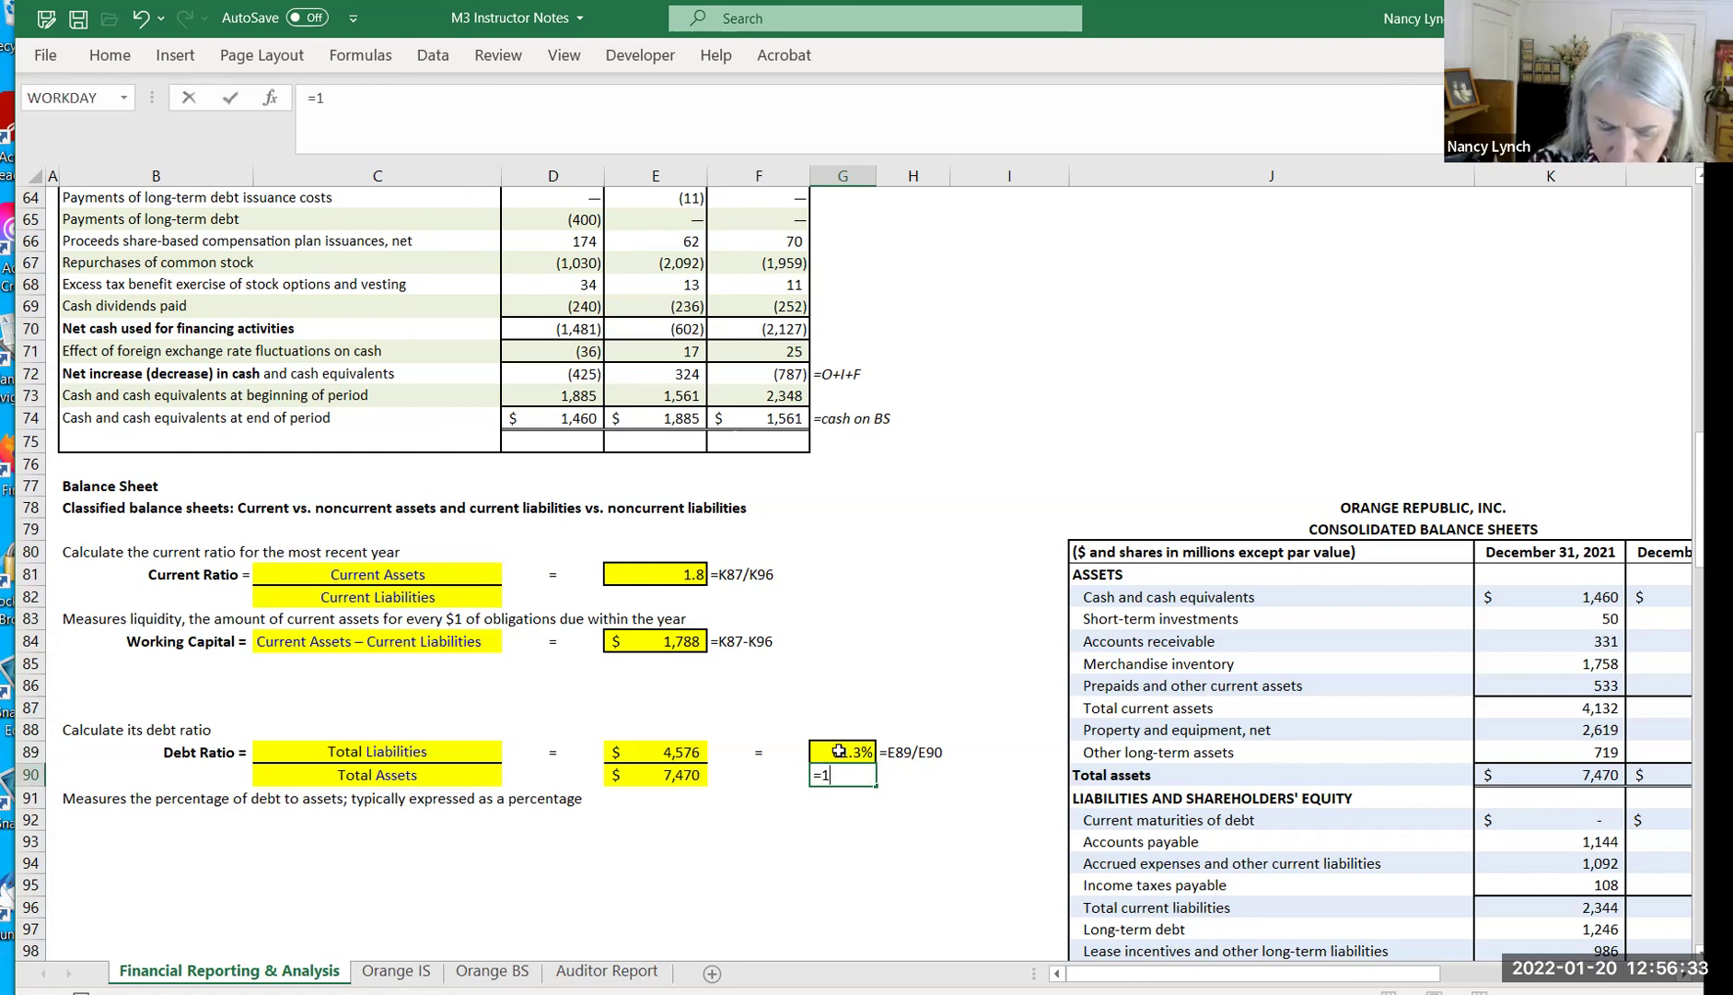
type("00%")
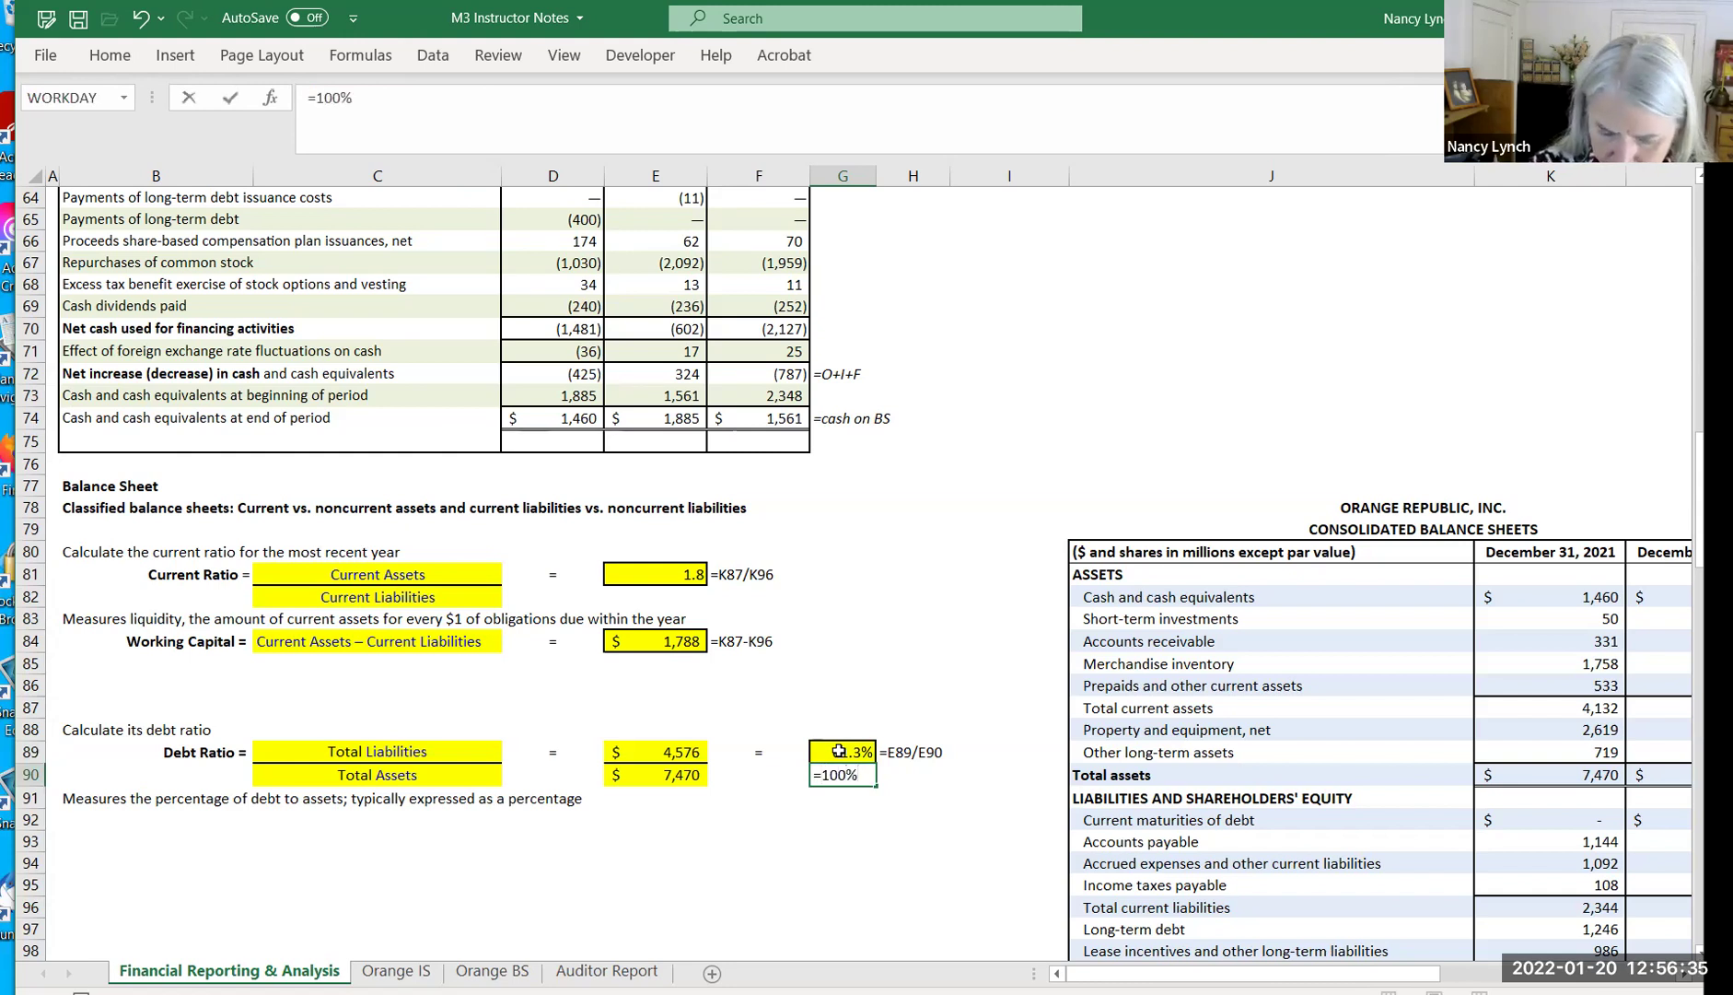
type("-")
left_click(839, 752)
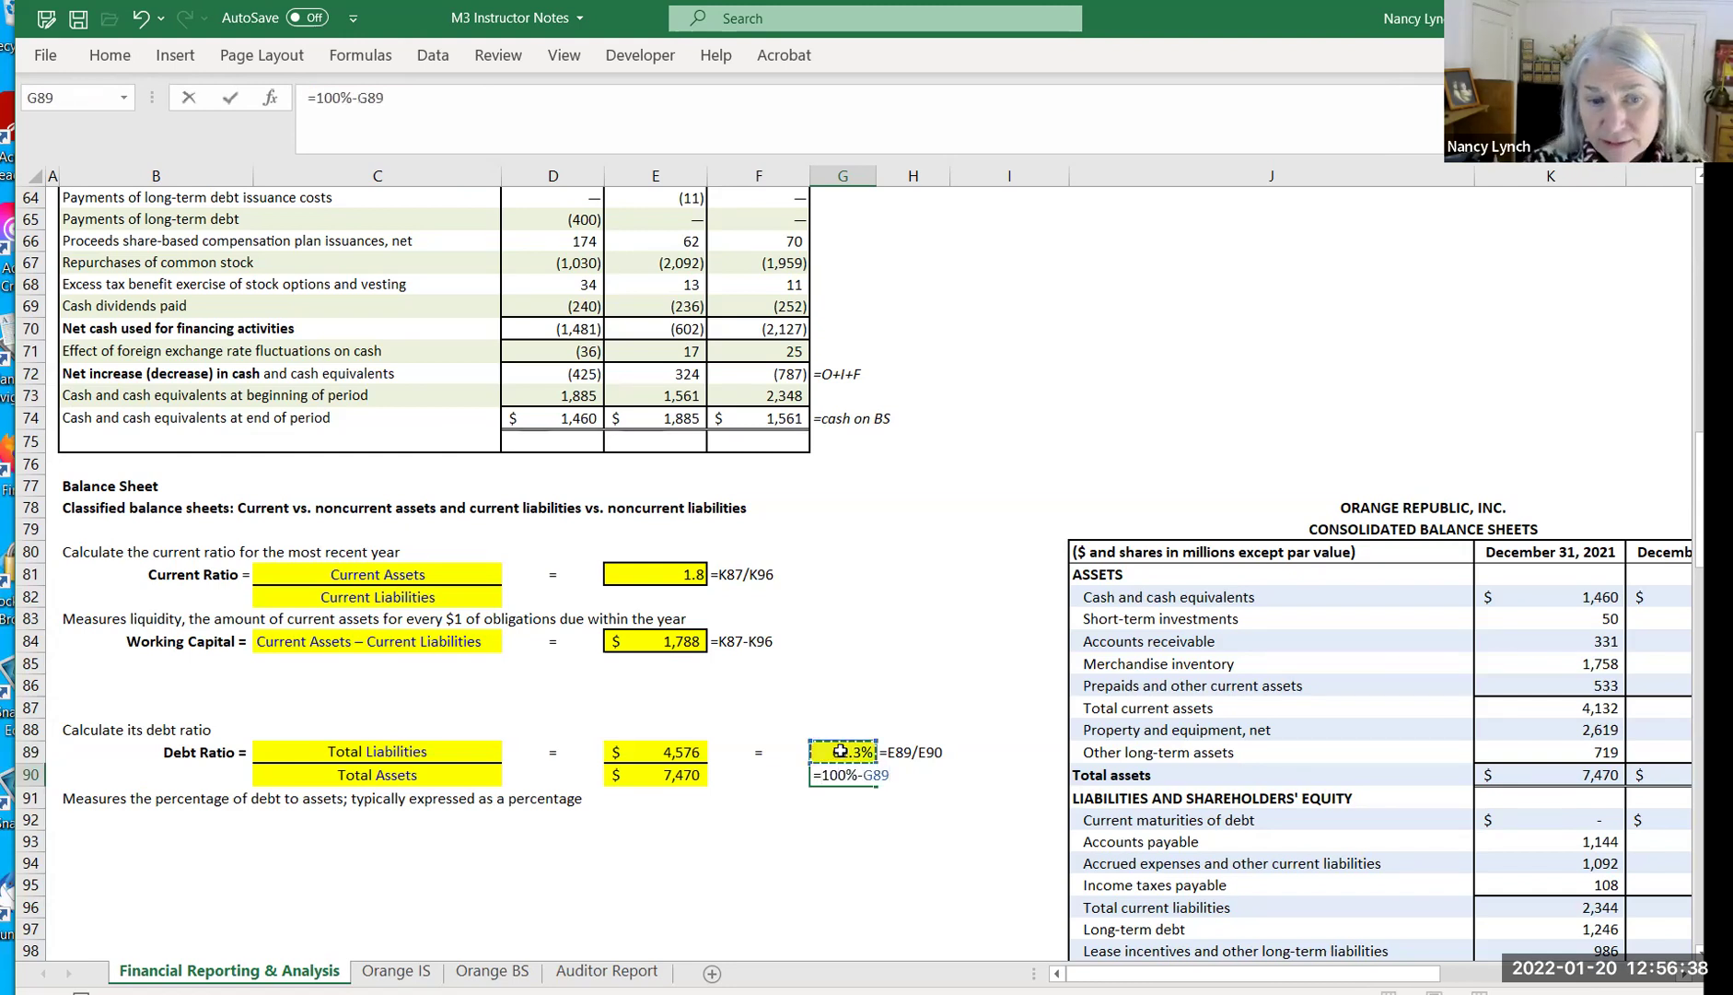
key("Return")
key("Up")
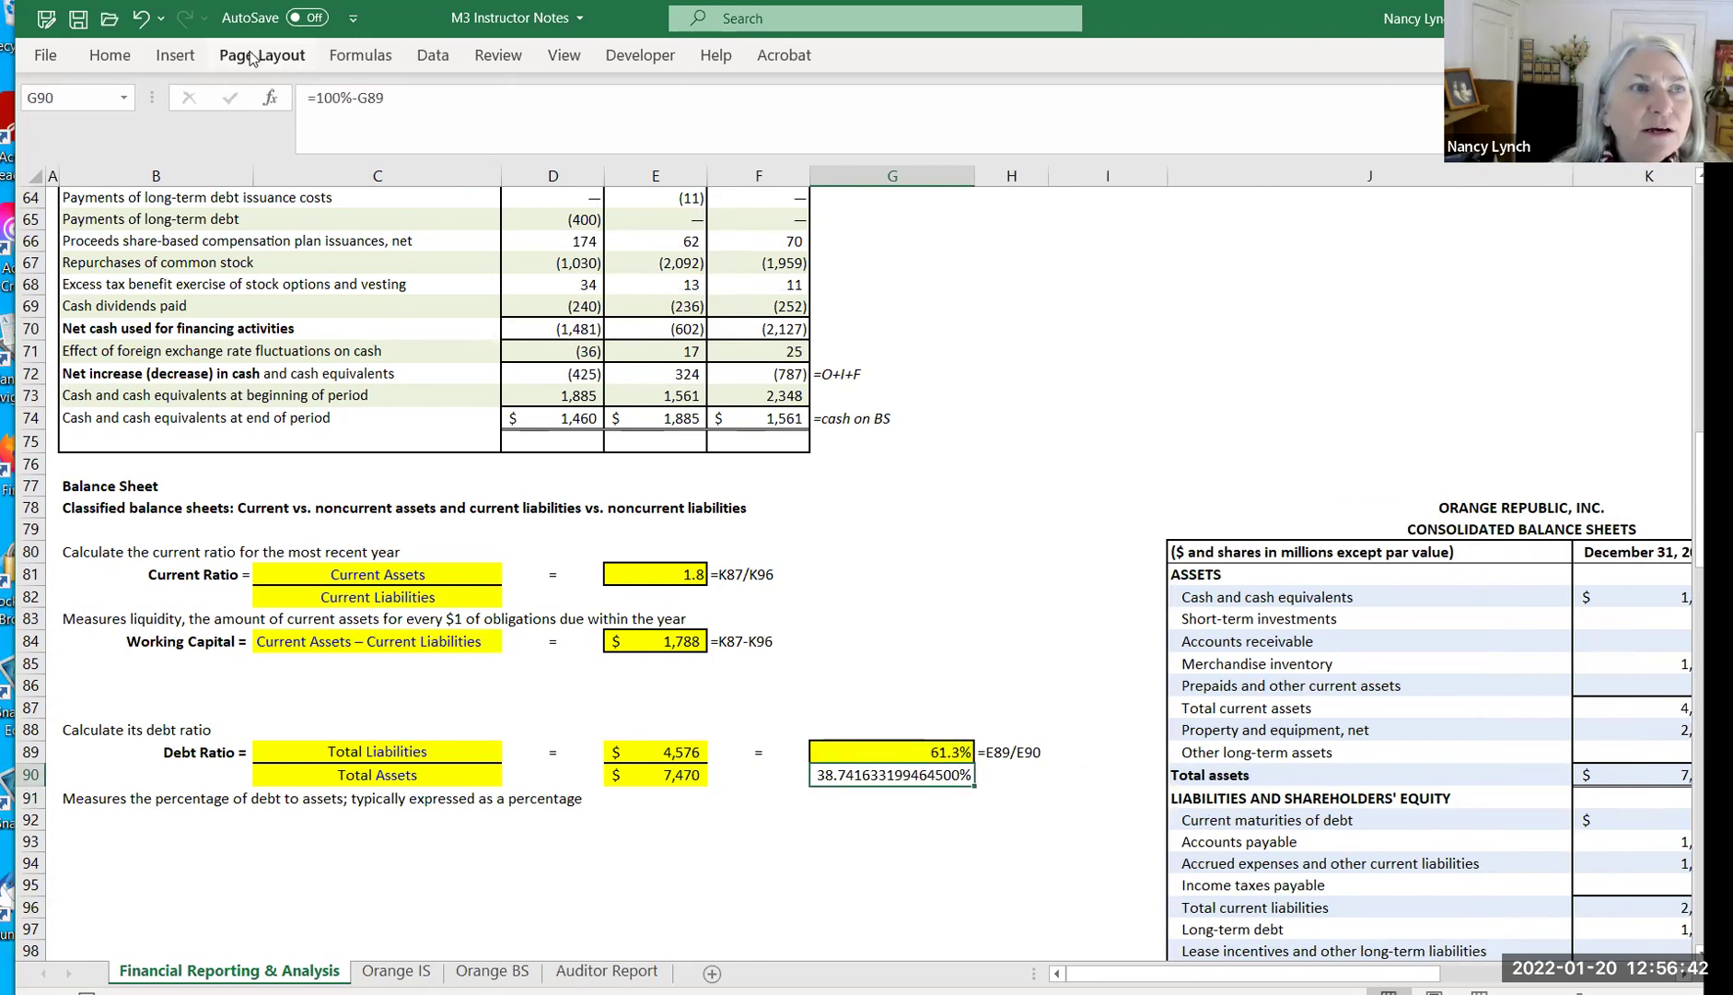
Decrease G90's decimal places so it displays 38.74%
left_click(115, 57)
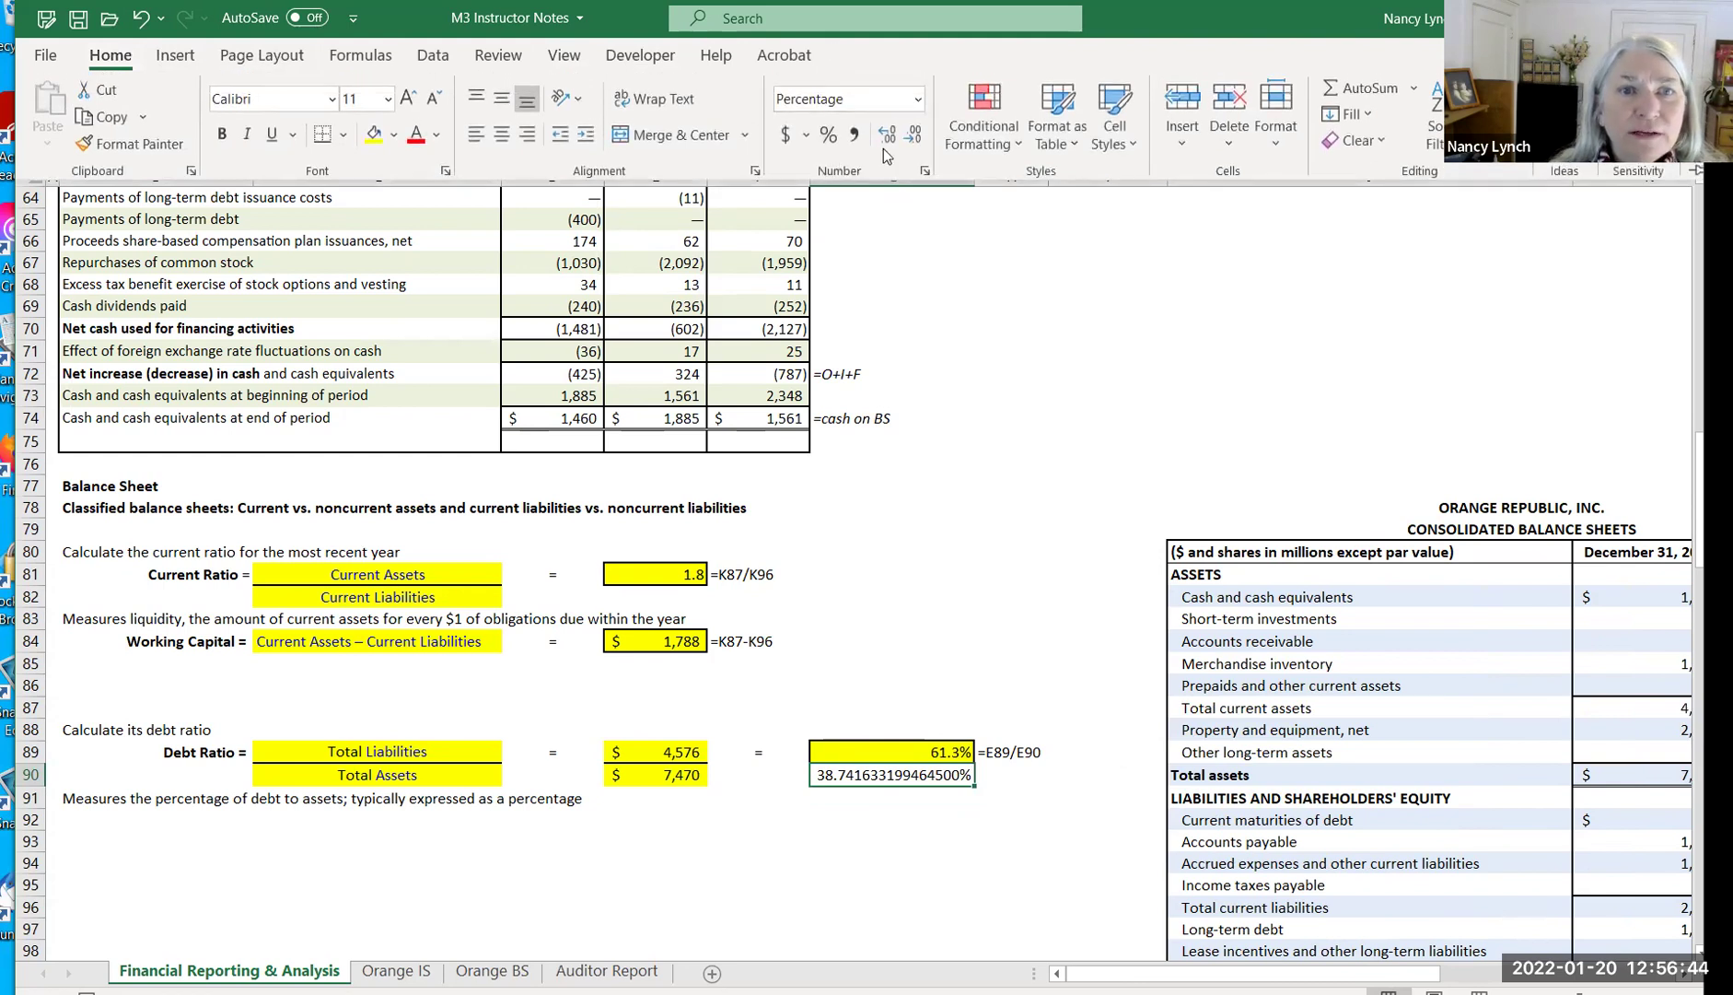
left_click(910, 136)
left_click(909, 136)
left_click(909, 136)
left_click(909, 136)
left_click(909, 135)
double_click(909, 135)
left_click(909, 136)
left_click(909, 135)
left_click(909, 136)
left_click(909, 136)
left_click(910, 135)
left_click(909, 135)
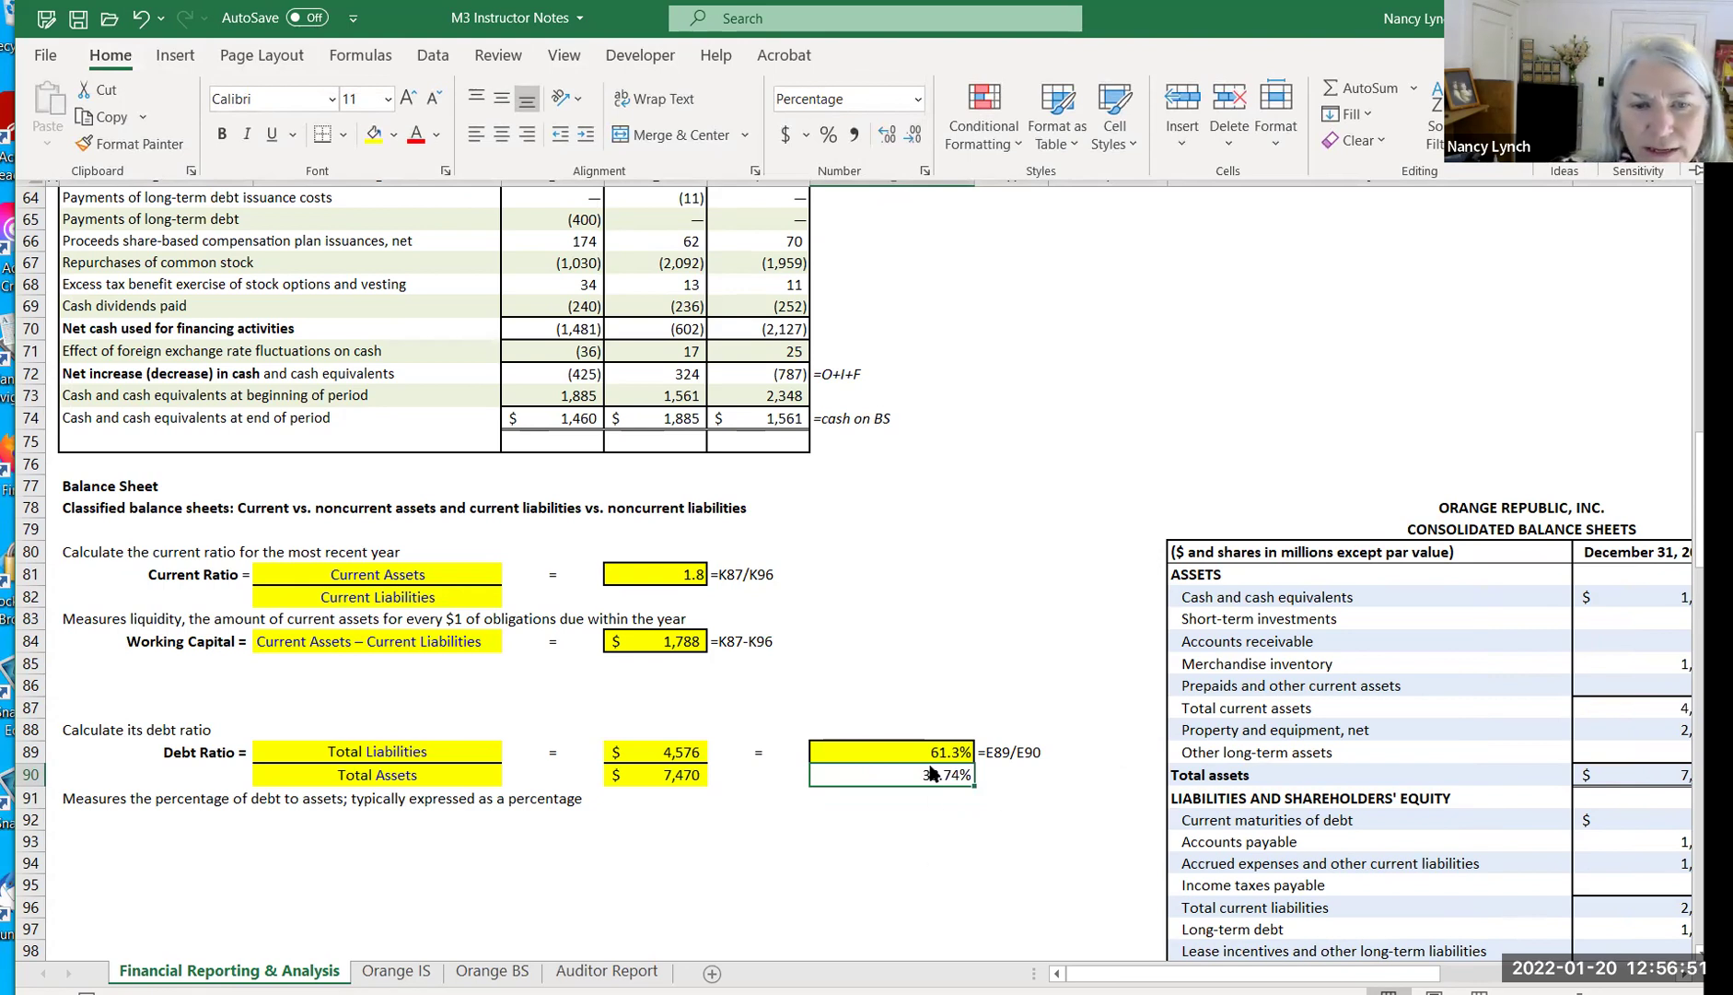
key("Escape")
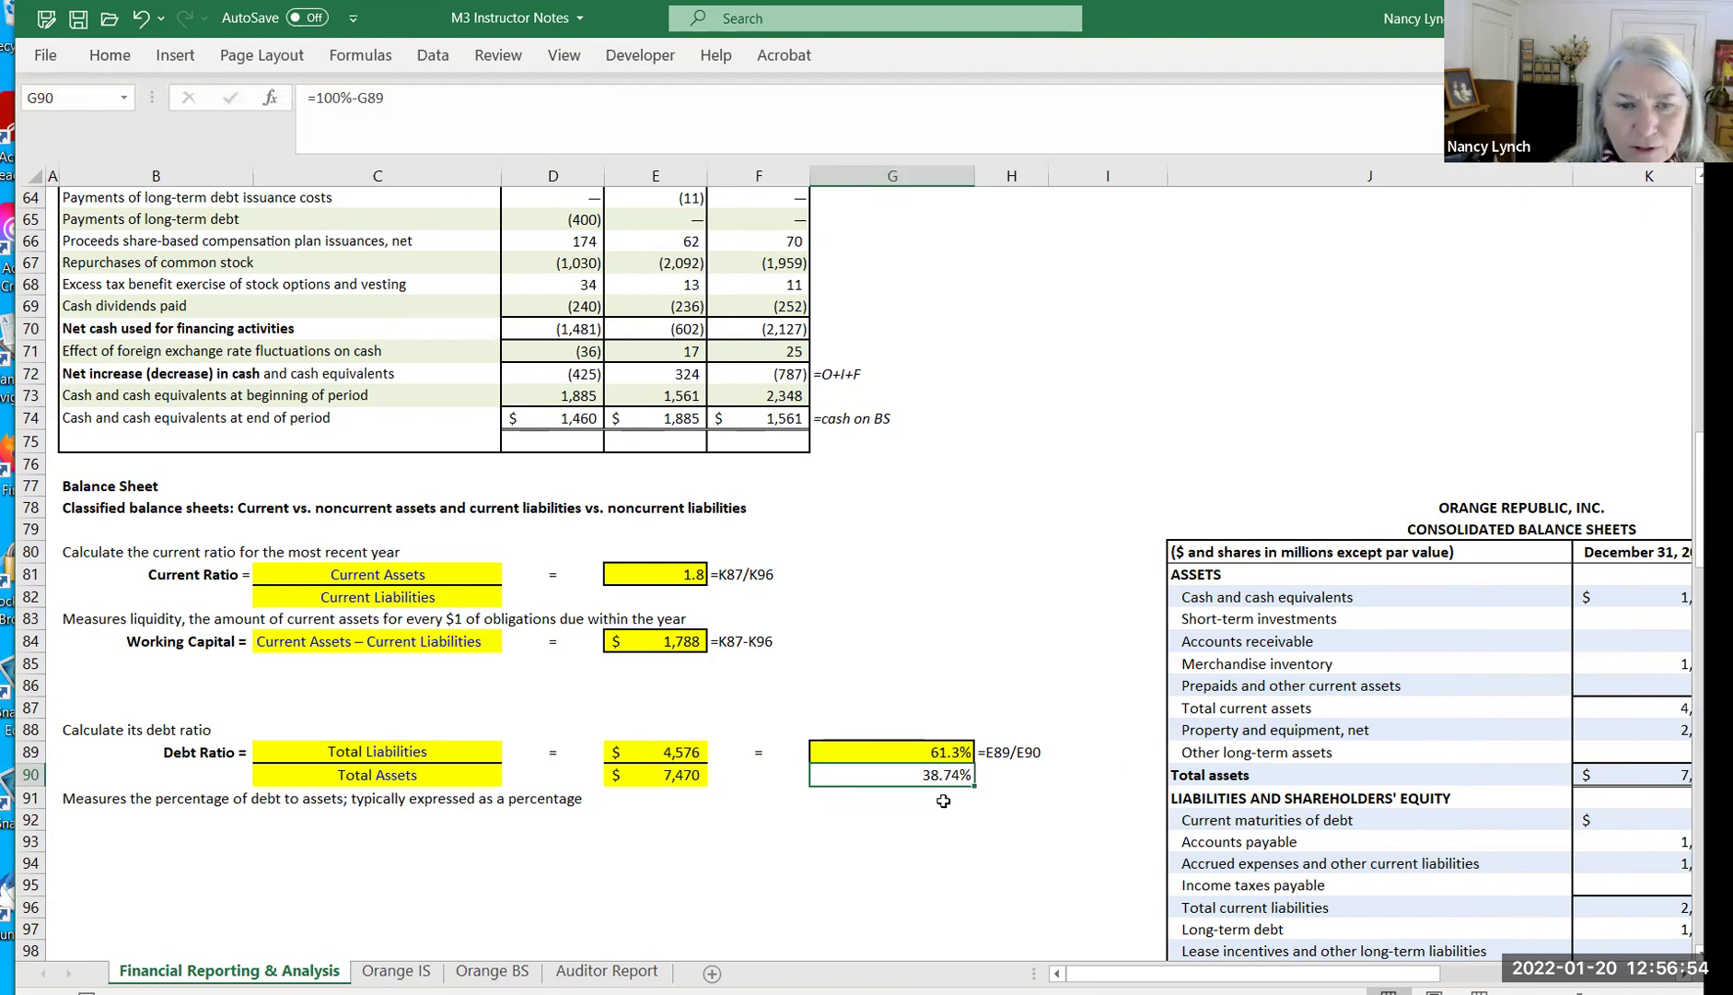
Delete the owners' share formula from G90
left_click(943, 800)
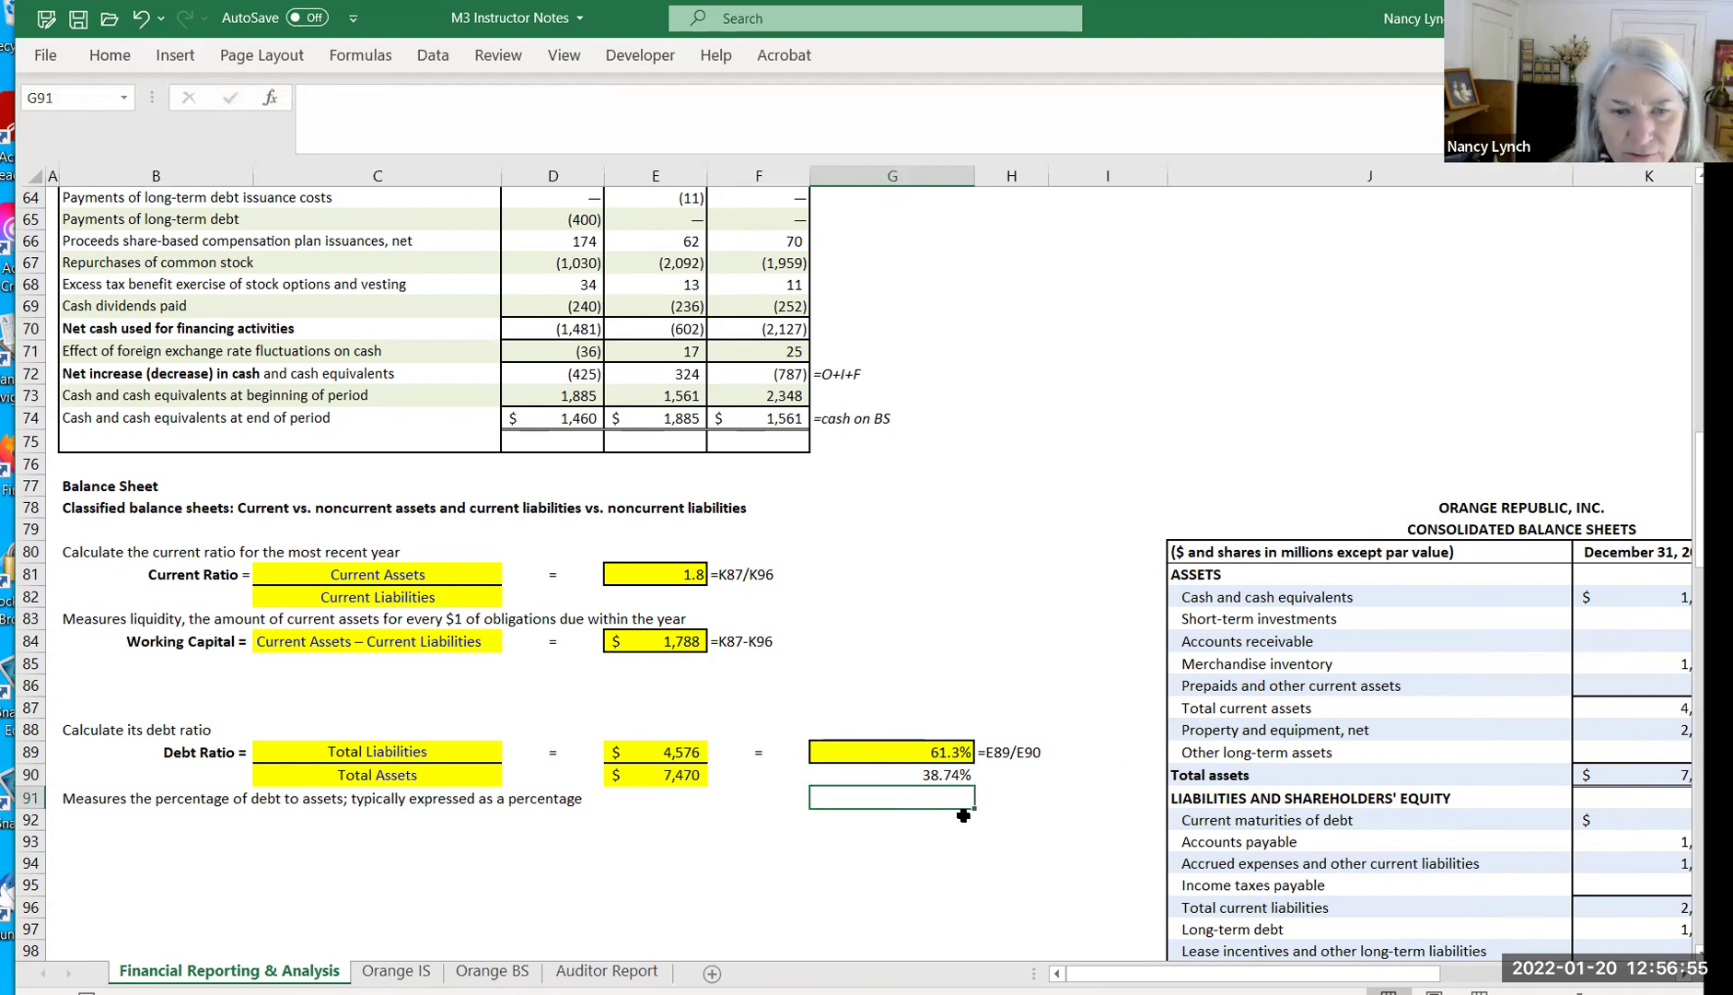
left_click(934, 777)
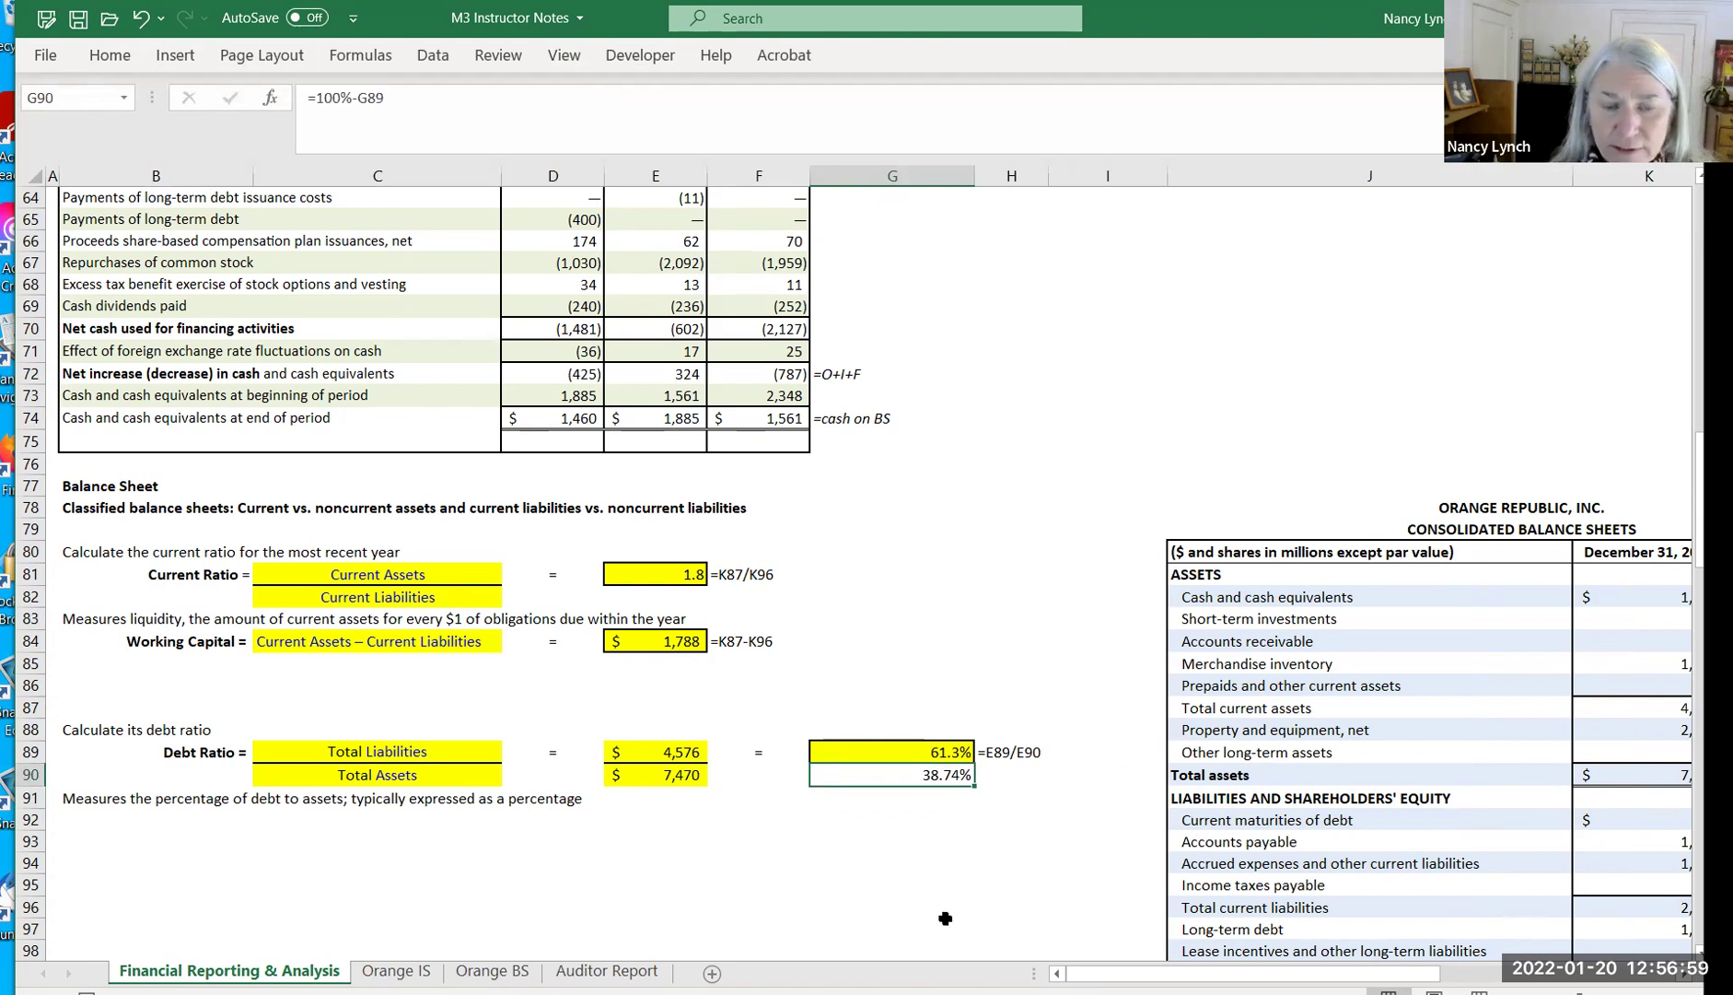
key("Delete")
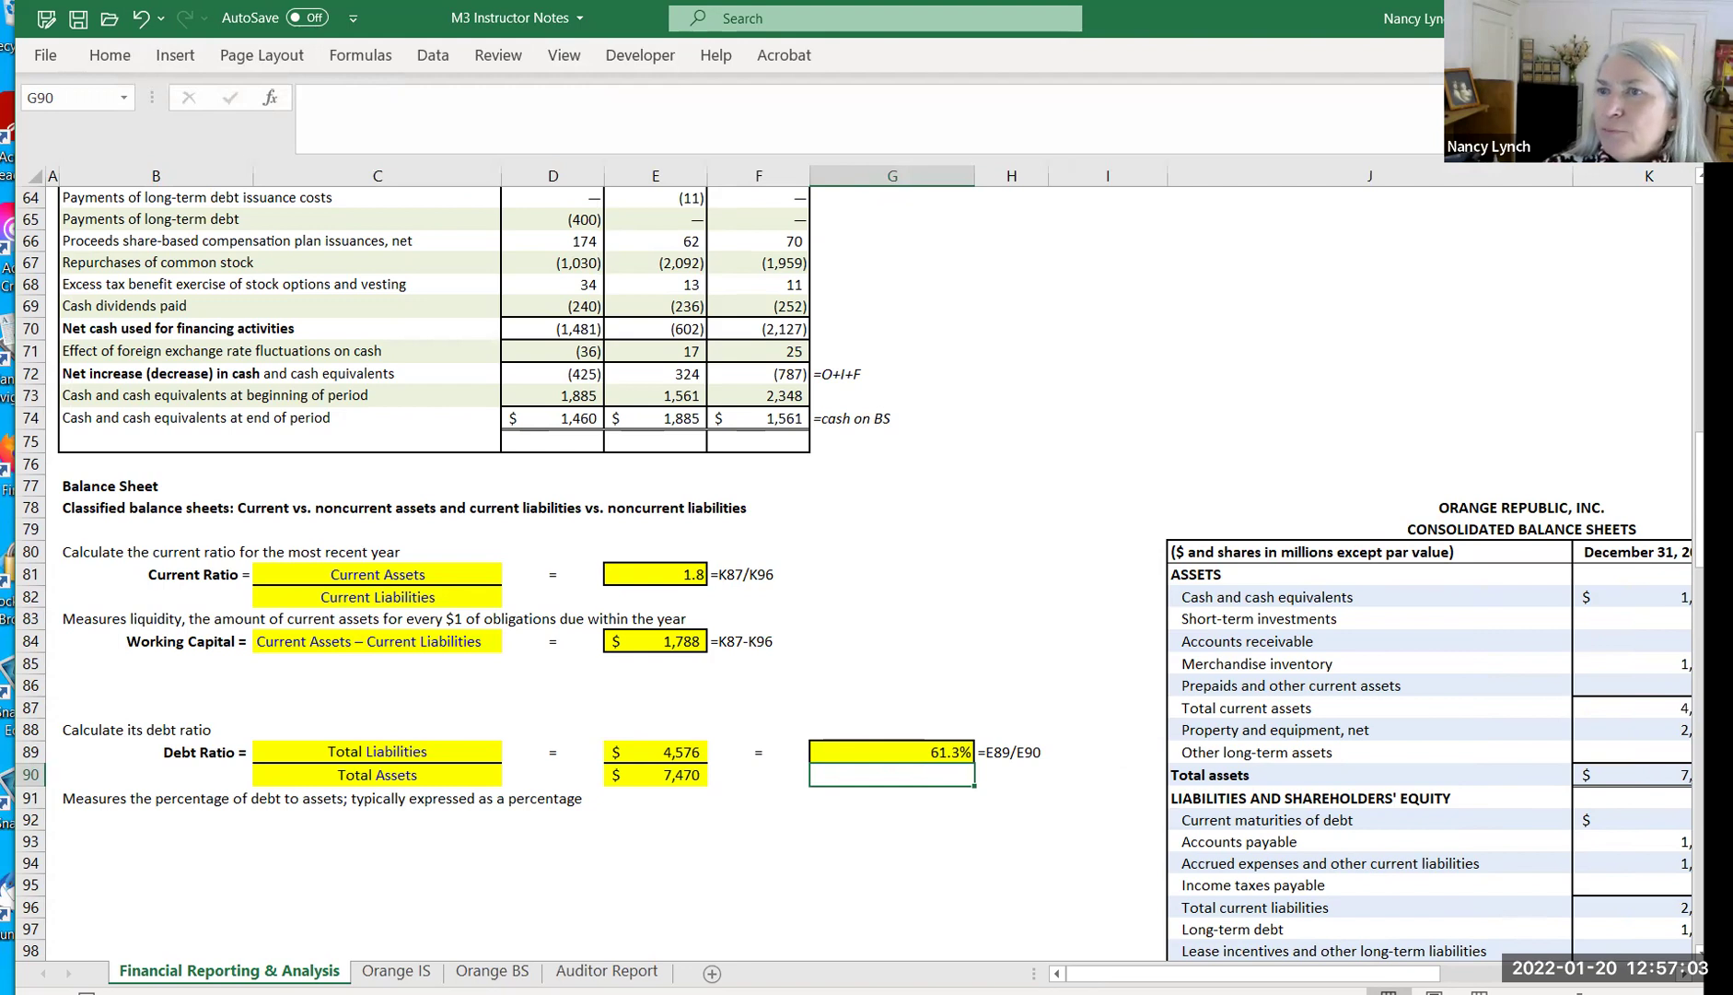